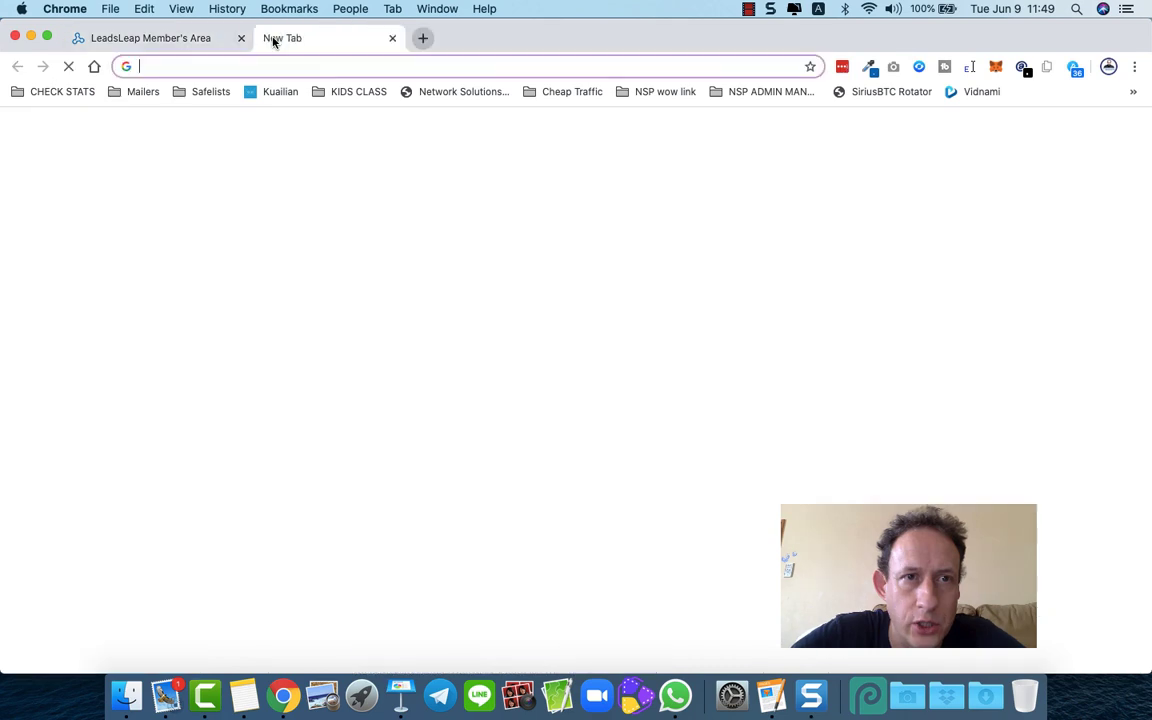
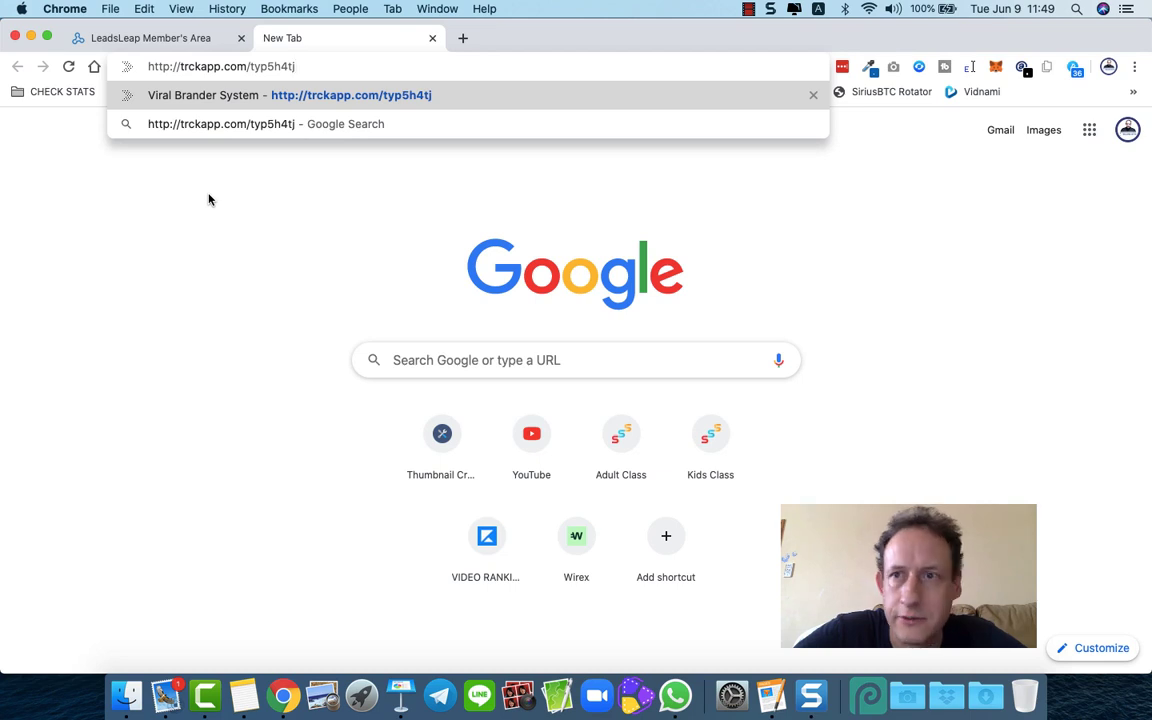
pyautogui.press('Return')
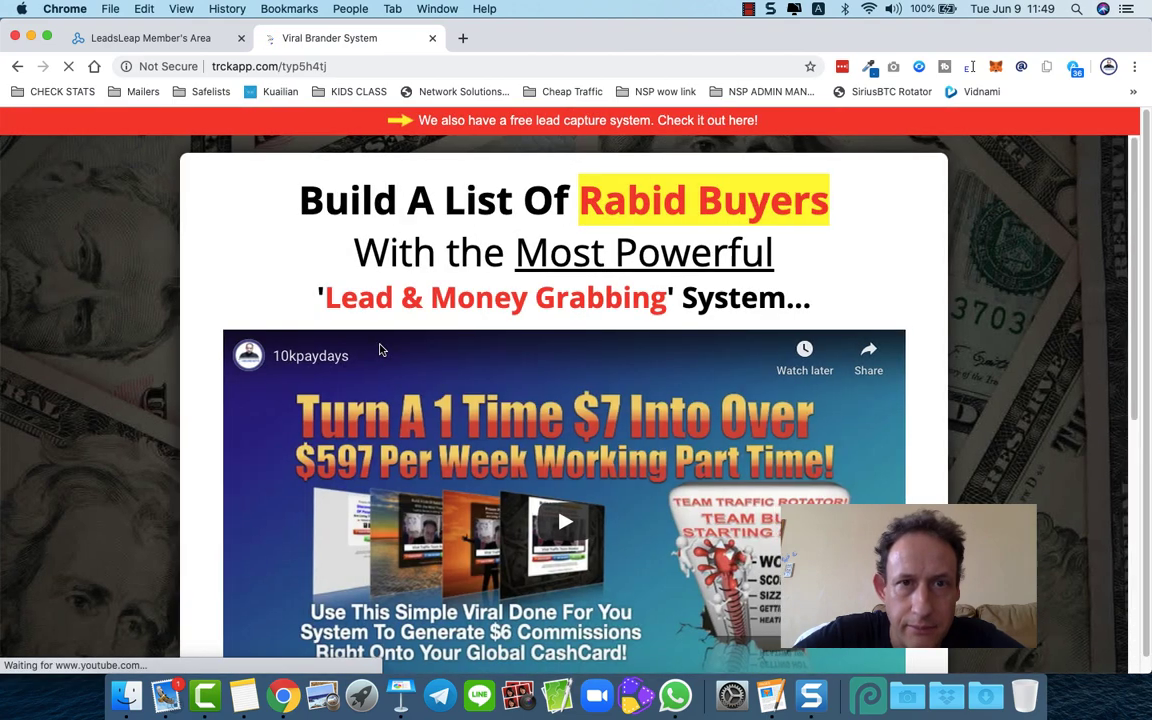
# - Scroll the Viral Brander page and close the lead-capture popup, WAIT popup and Sponsored Links panel
pyautogui.scroll(-5, 268, 377)
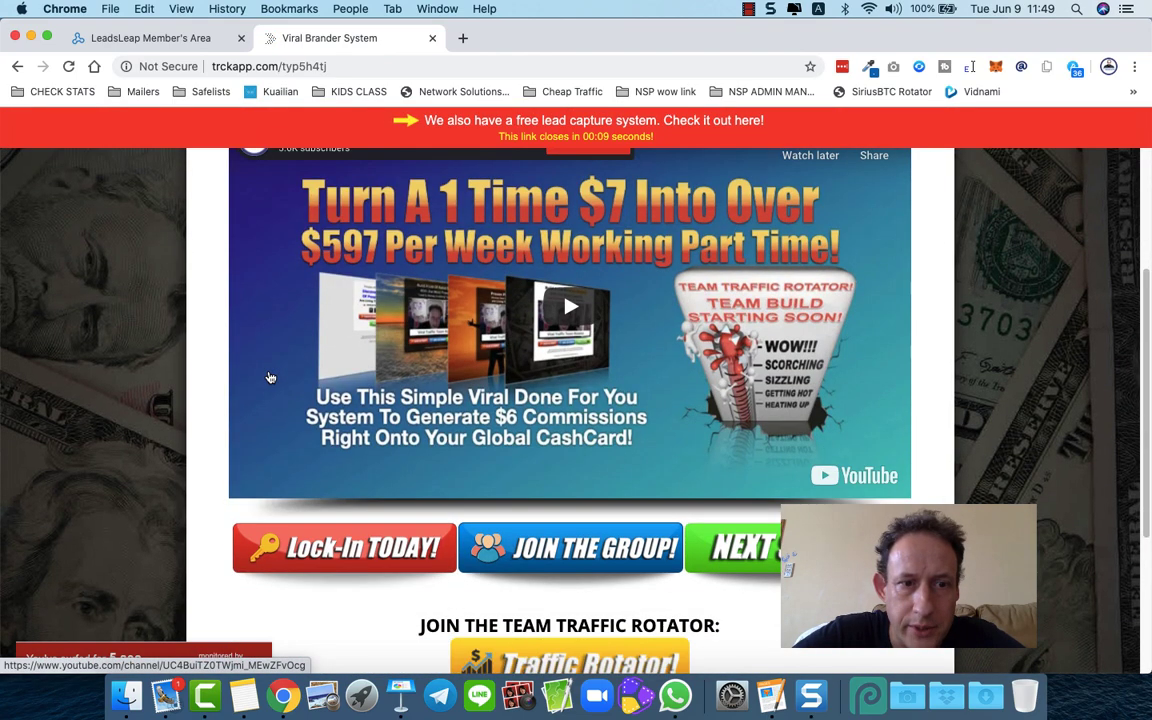
pyautogui.scroll(5, 268, 377)
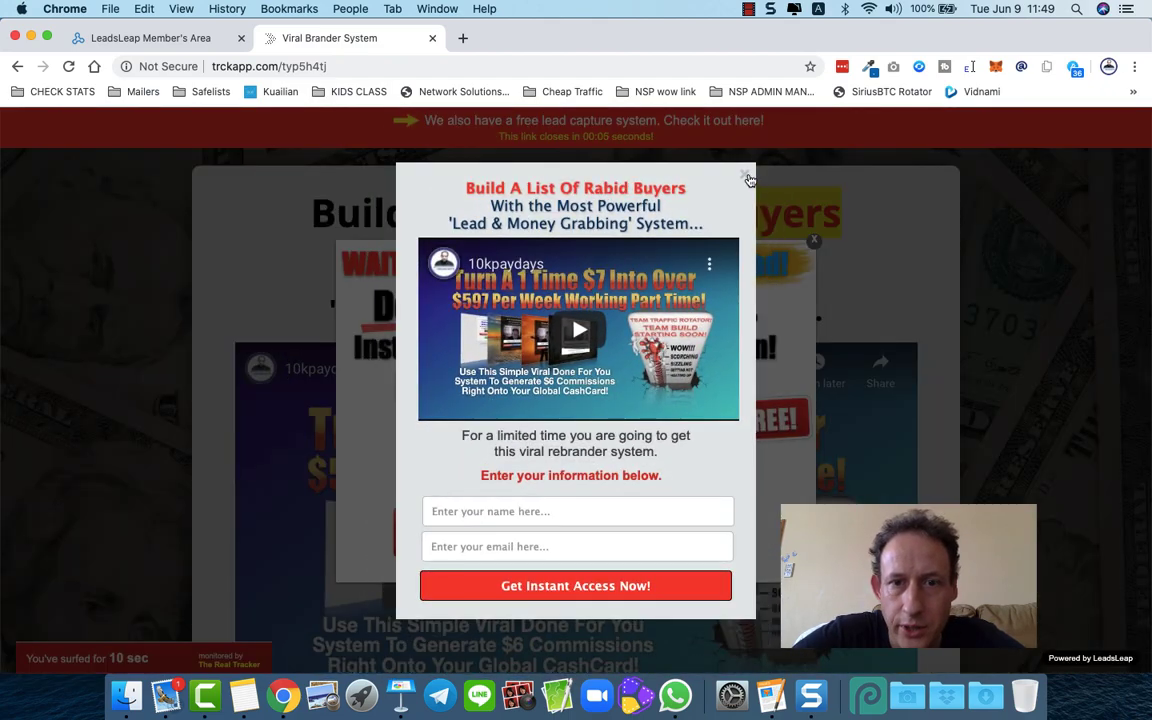
pyautogui.click(746, 177)
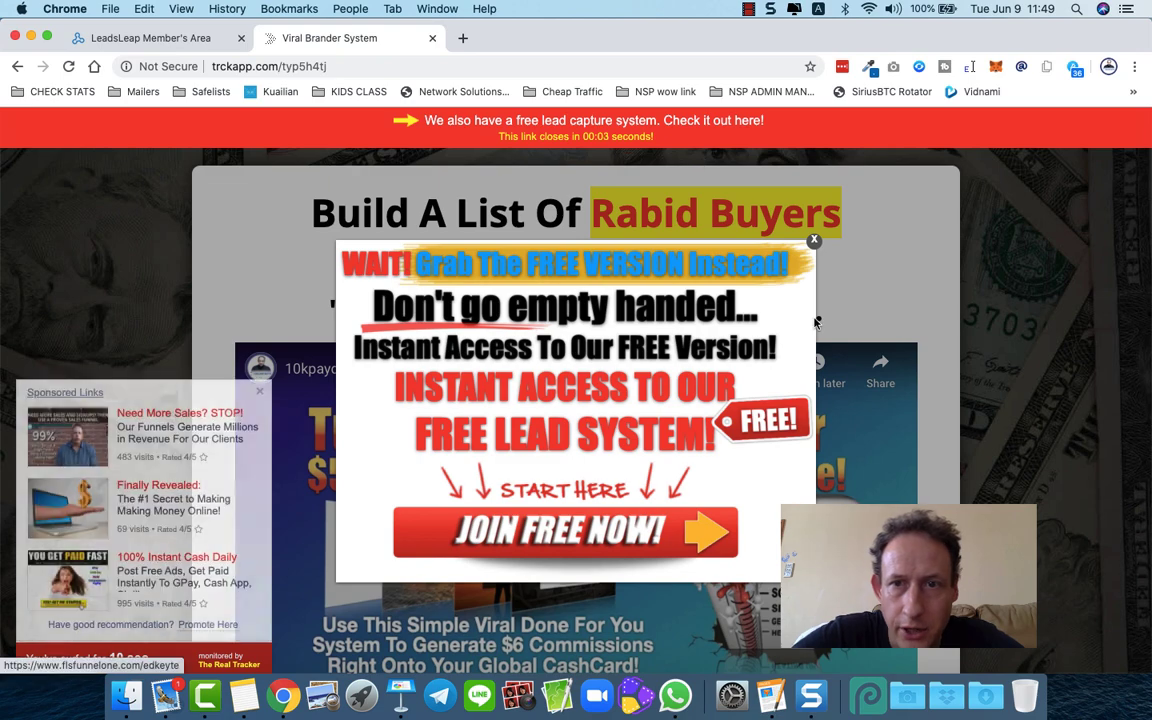
pyautogui.click(814, 240)
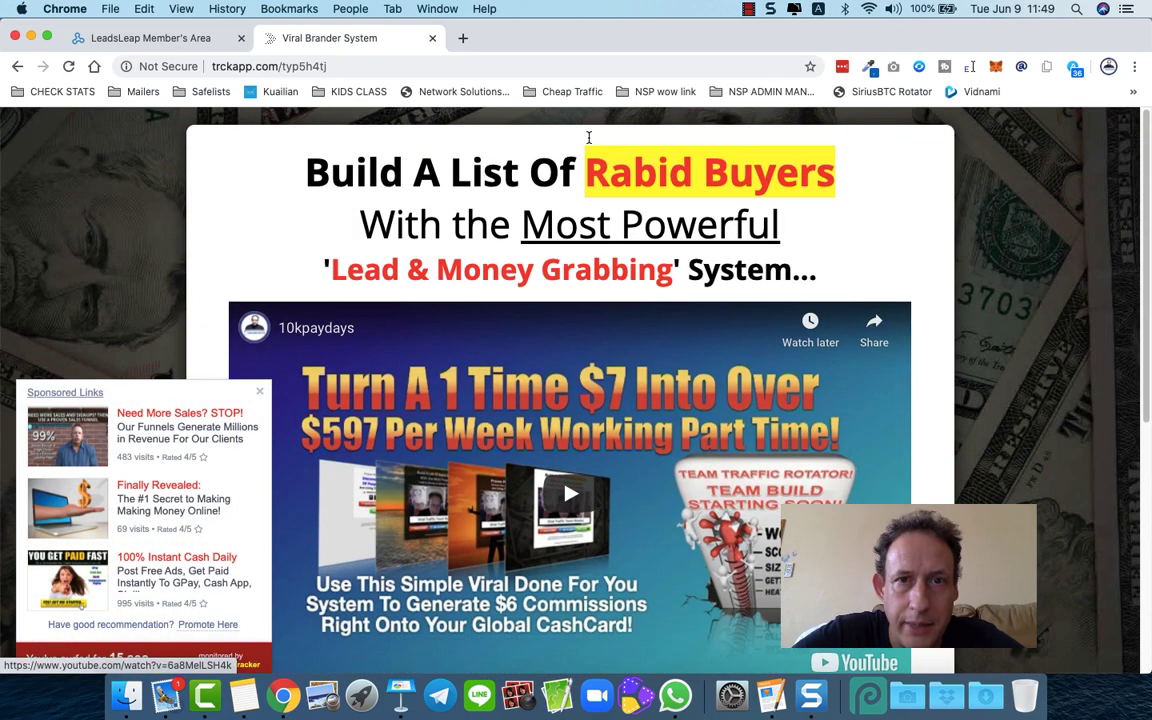
pyautogui.click(366, 66)
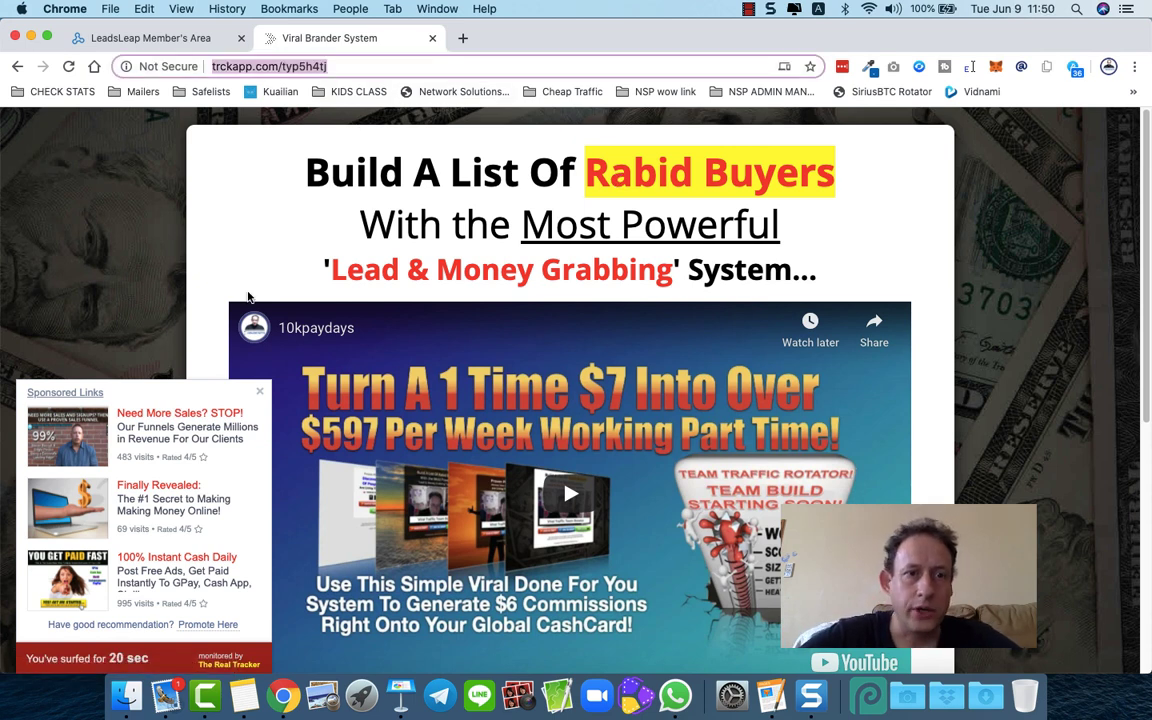
pyautogui.click(261, 392)
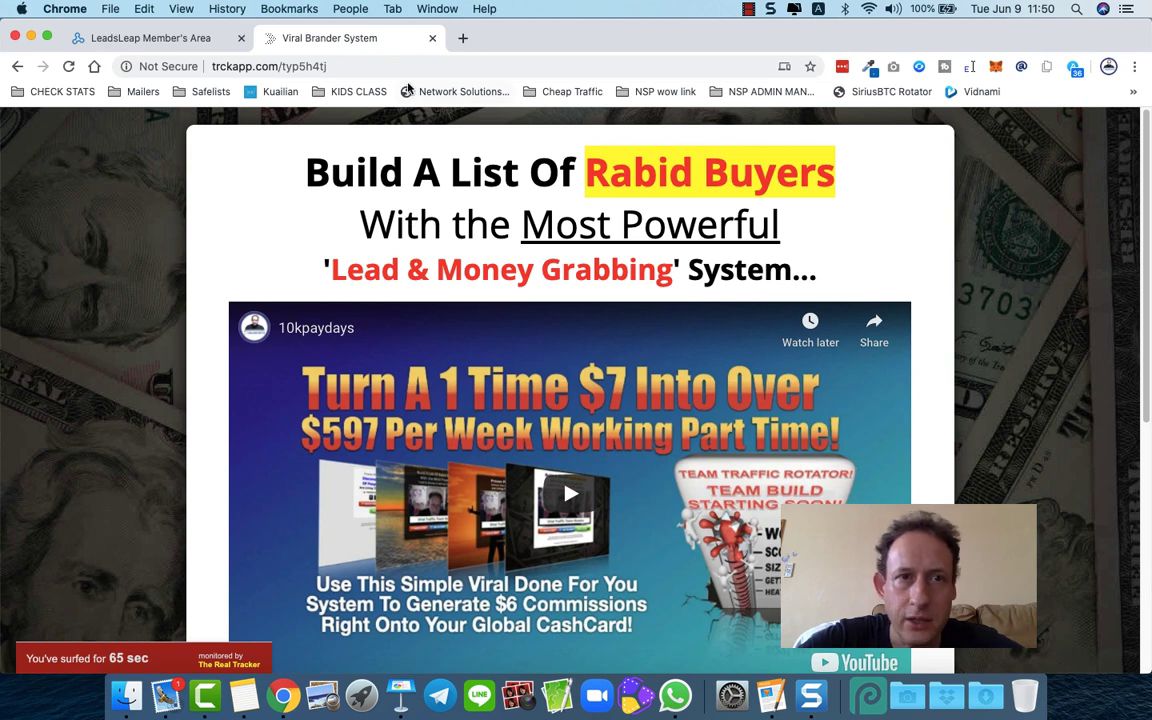
# - Reload the tracked page, highlight the ad bar's countdown and dismiss the WAIT popup
pyautogui.click(377, 63)
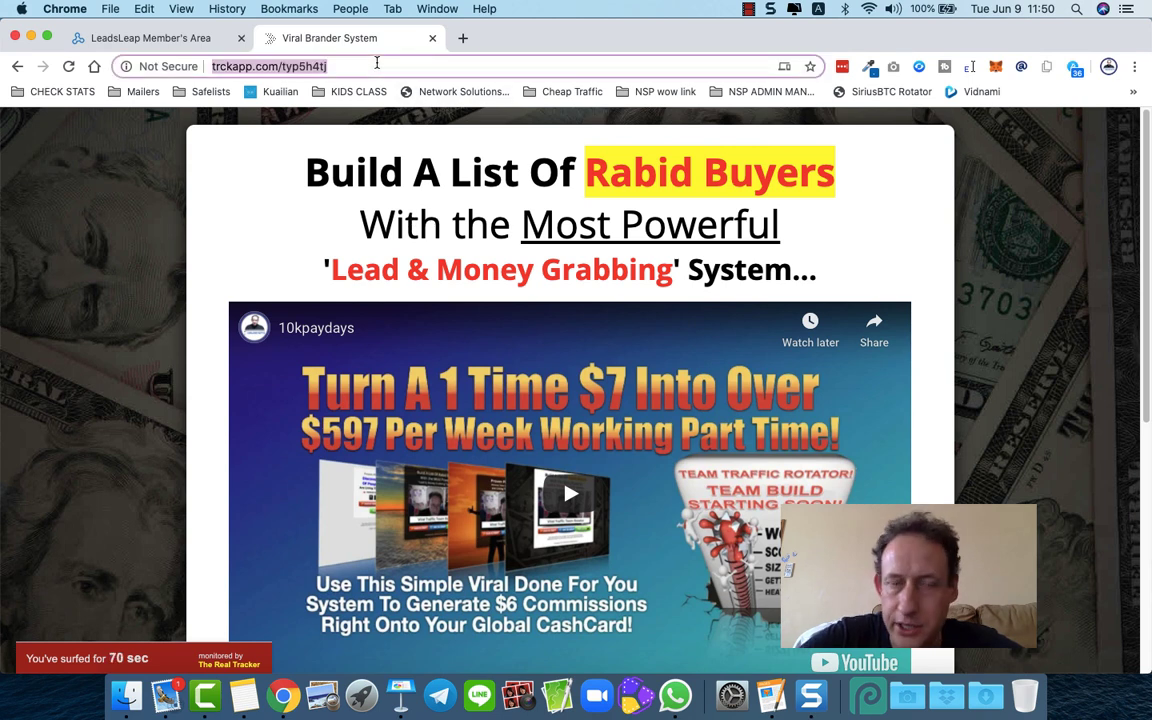
pyautogui.press('Return')
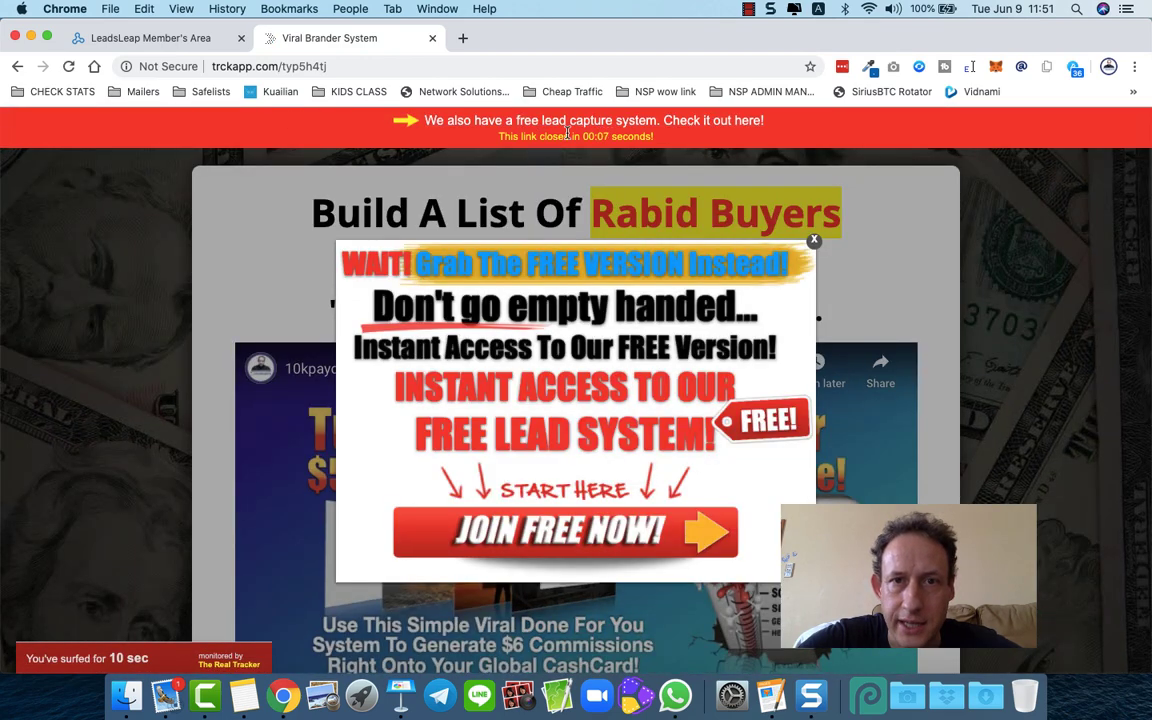
pyautogui.moveTo(568, 134); pyautogui.dragTo(660, 134)
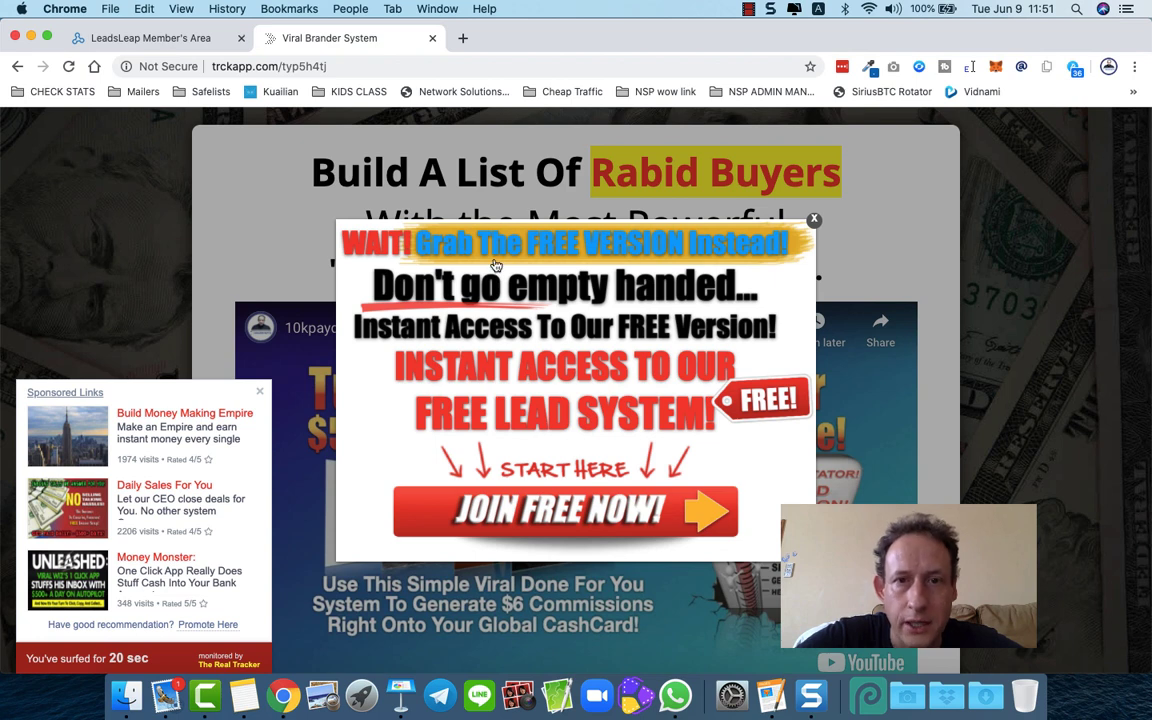
pyautogui.click(814, 220)
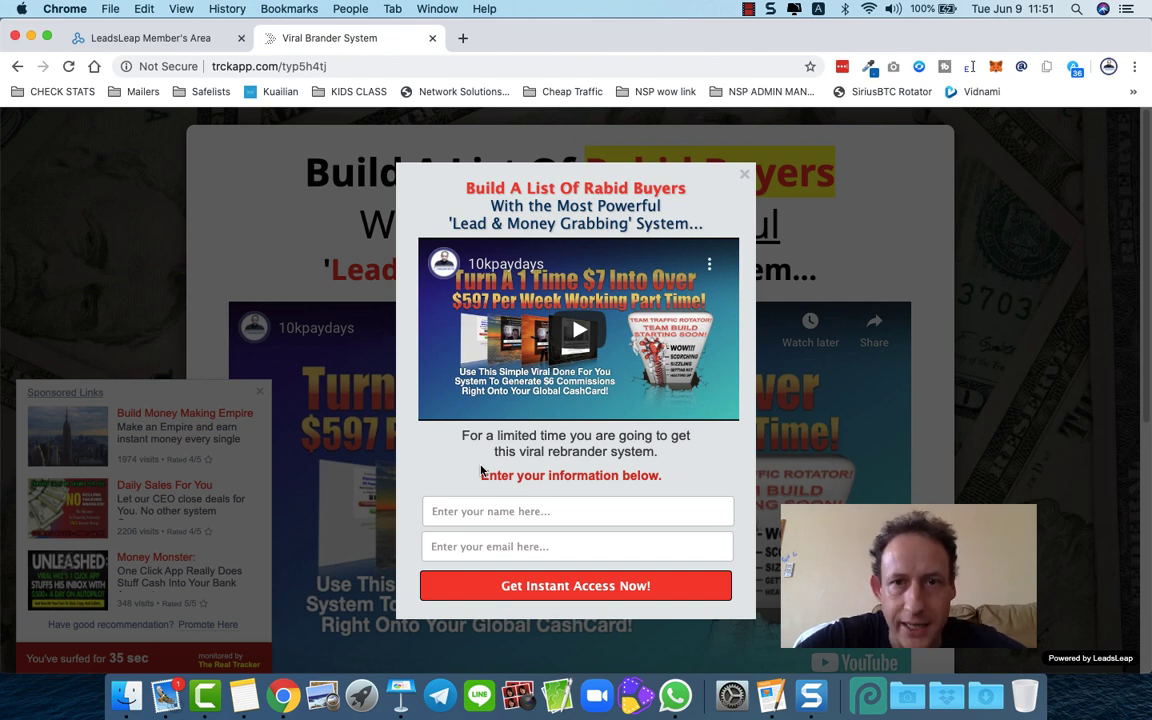
# - Close the lead-capture popup and Sponsored Links panel, then return to the LeadsLeap Member's Area tab
pyautogui.click(676, 160)
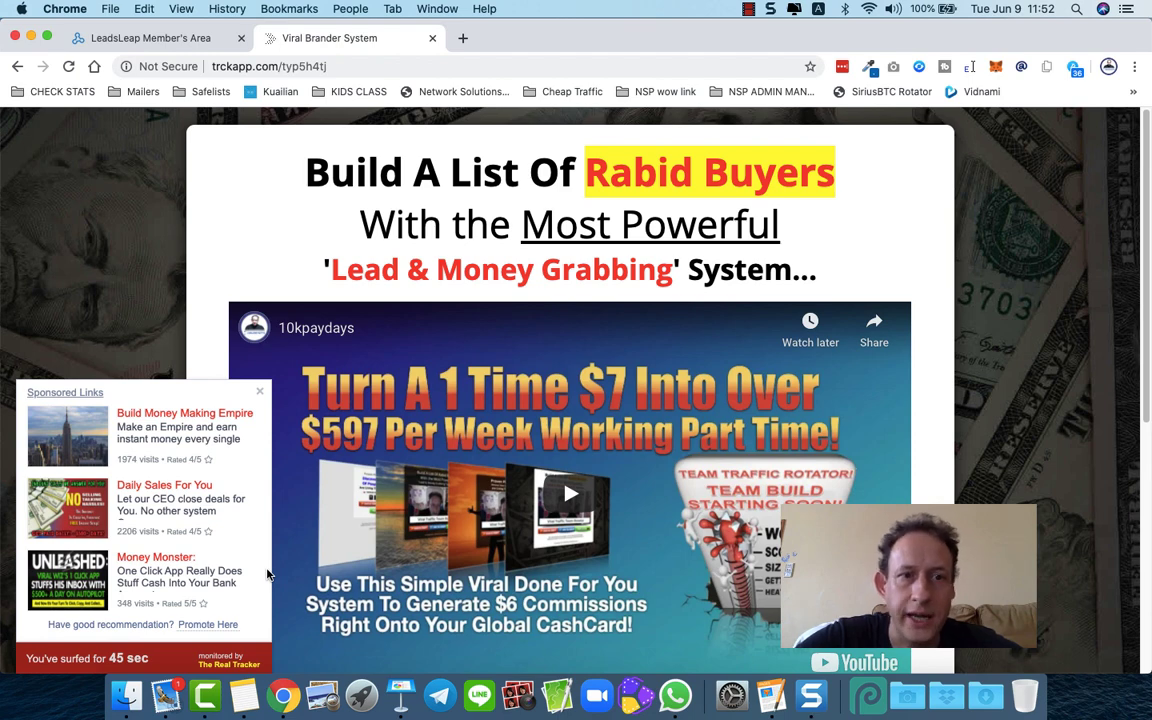
pyautogui.click(258, 391)
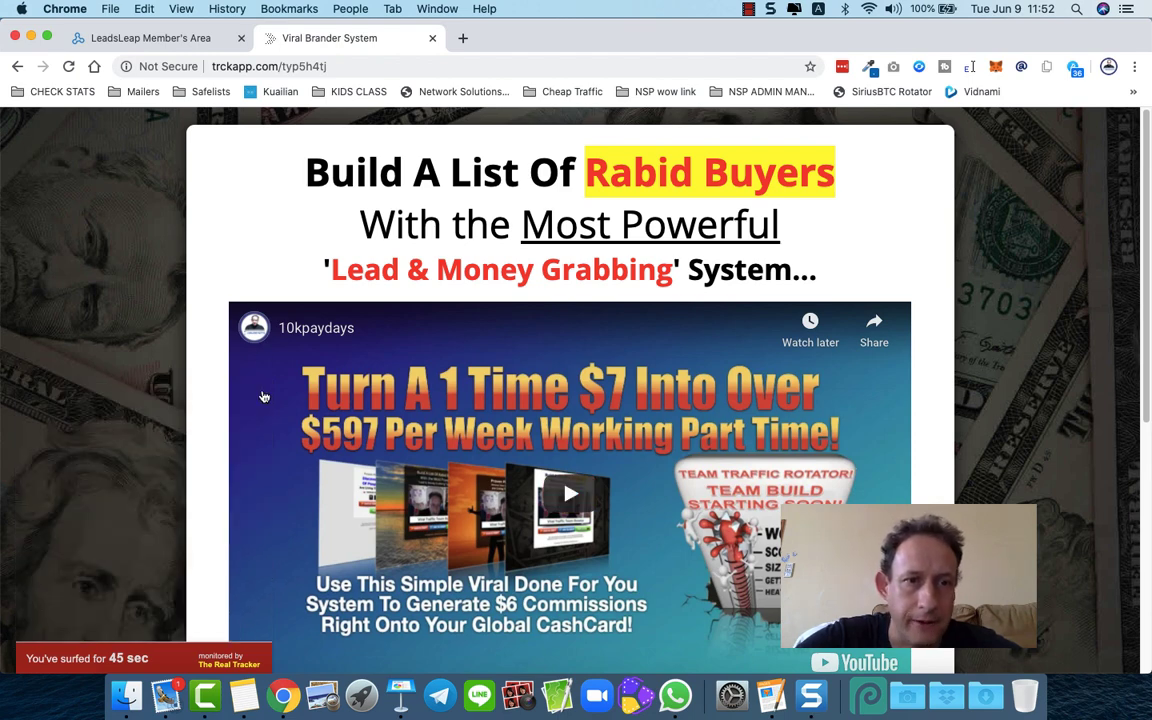
pyautogui.click(168, 40)
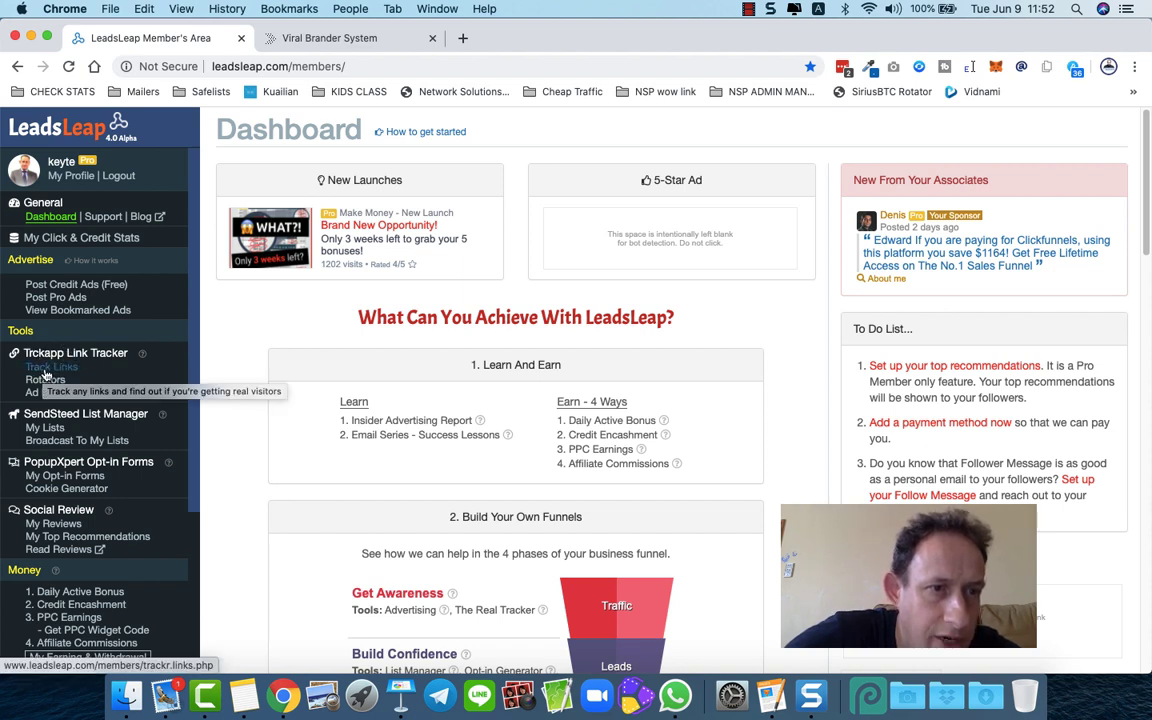
pyautogui.click(35, 373)
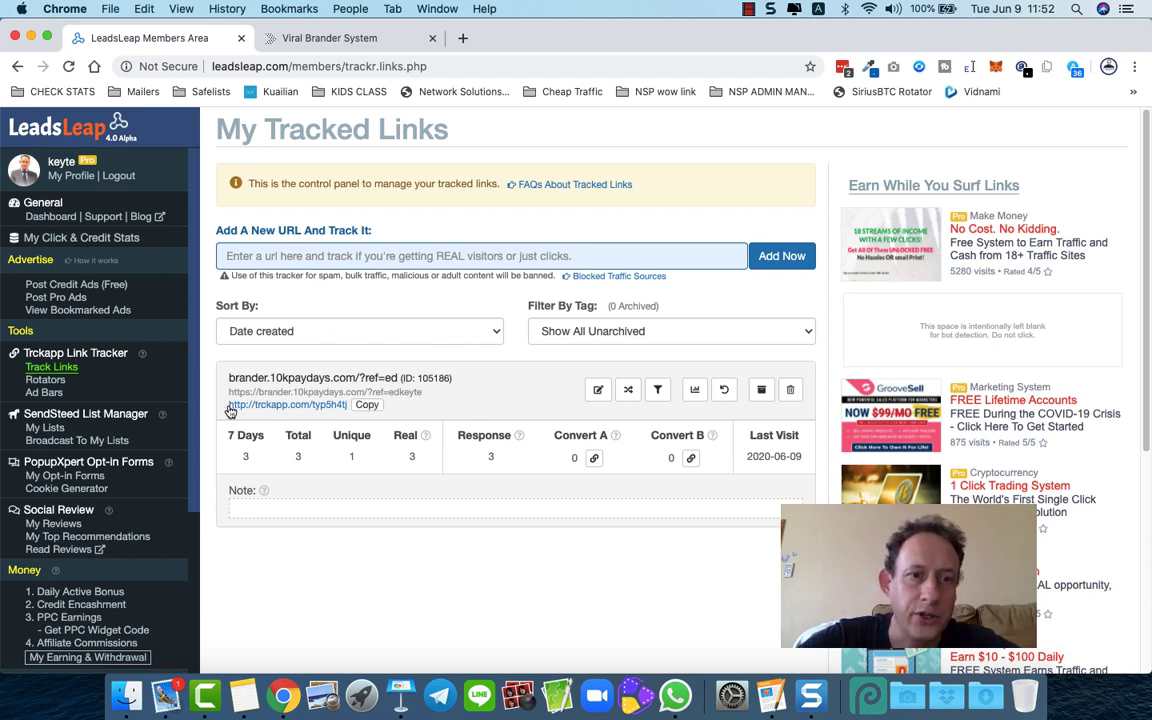
pyautogui.moveTo(226, 407); pyautogui.dragTo(349, 410)
pyautogui.click(346, 421)
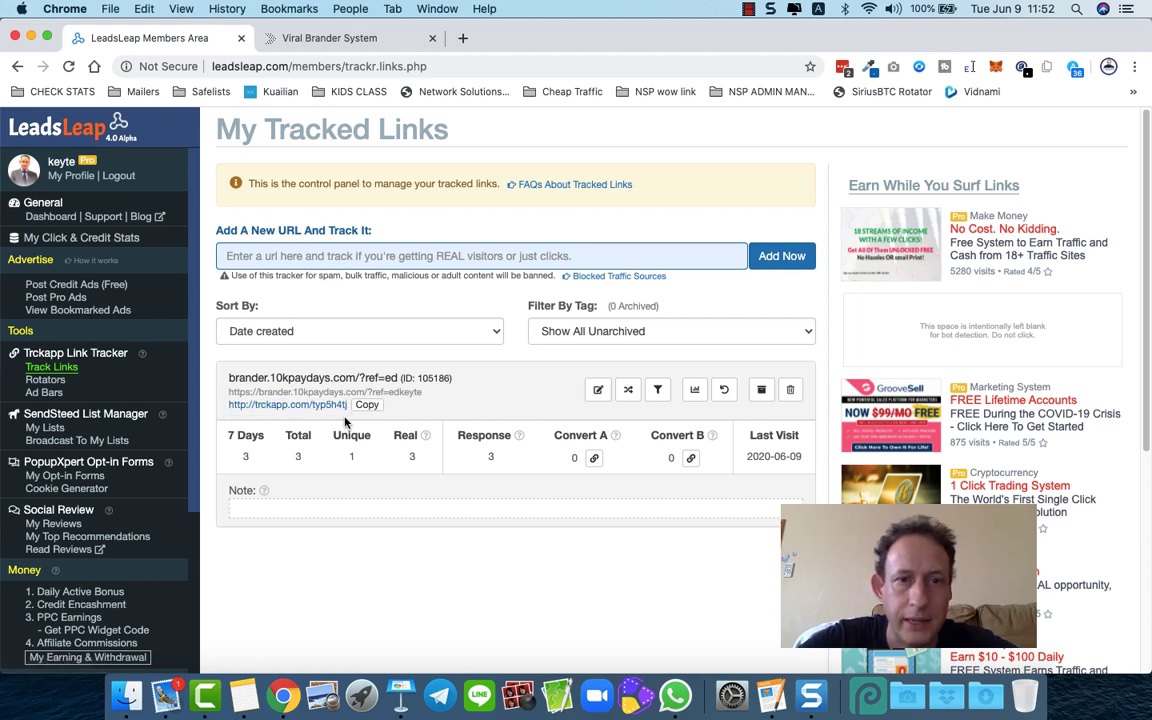
pyautogui.click(367, 404)
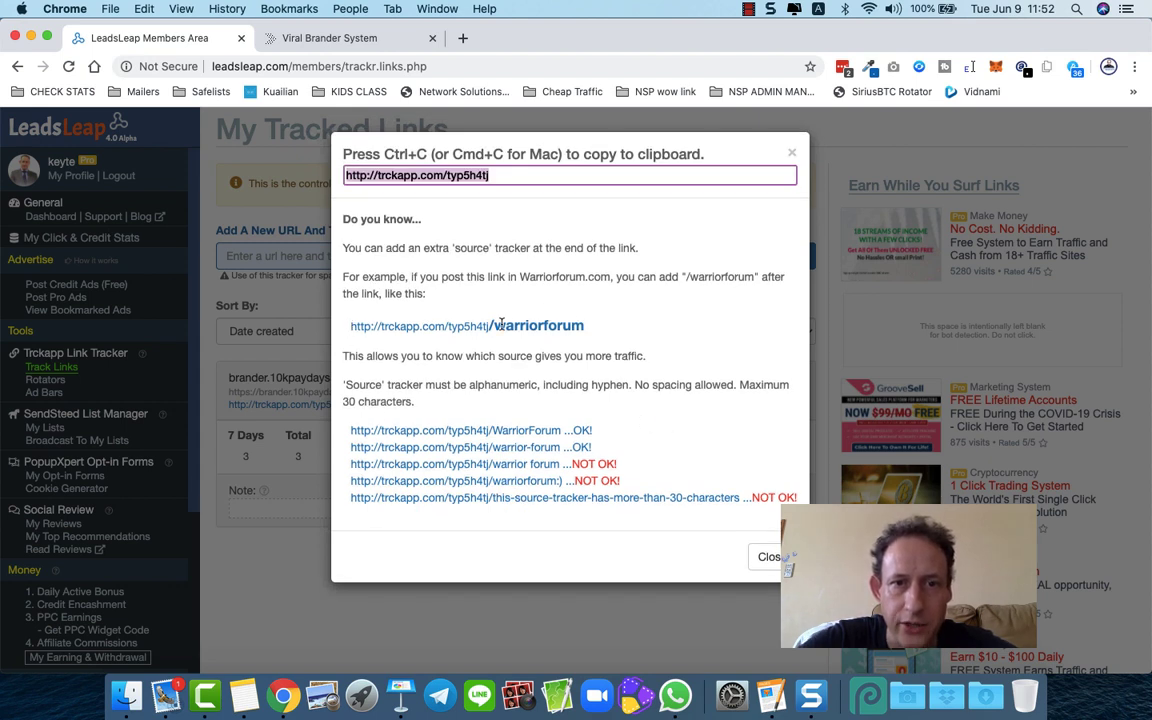
# - Copy the tracking URL from the dialog and paste it as a new tab's address
pyautogui.moveTo(492, 326); pyautogui.dragTo(590, 332)
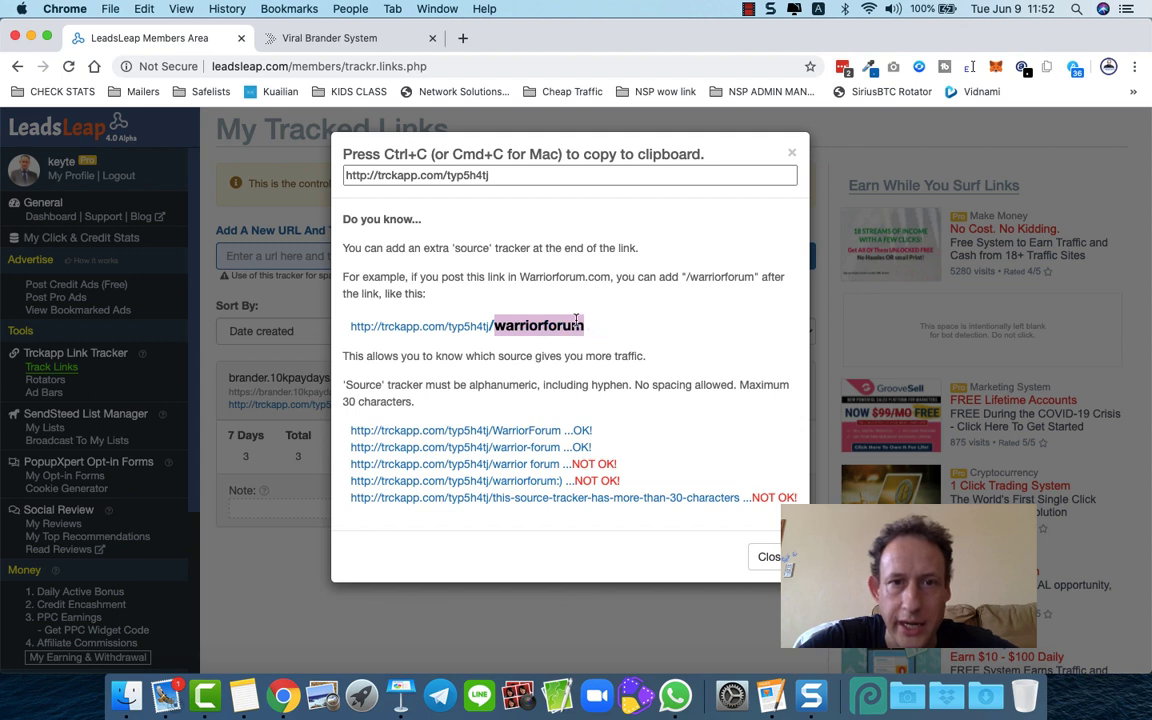
pyautogui.click(497, 171)
pyautogui.click(508, 171)
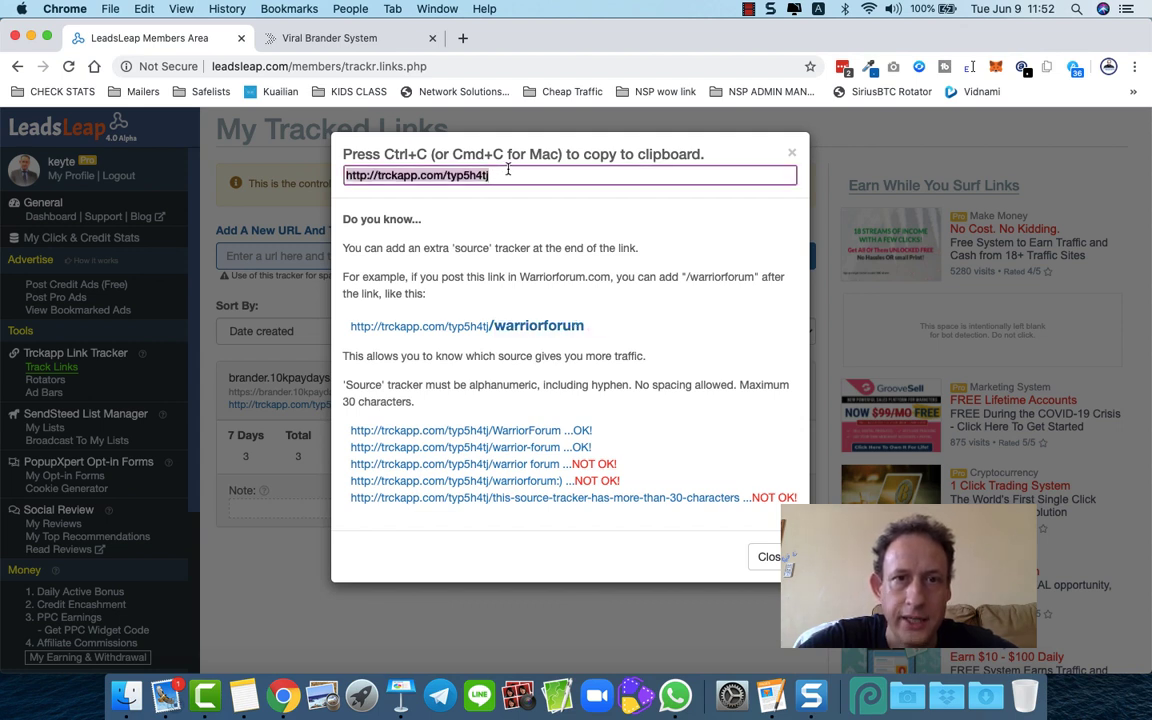
pyautogui.press('super+c')
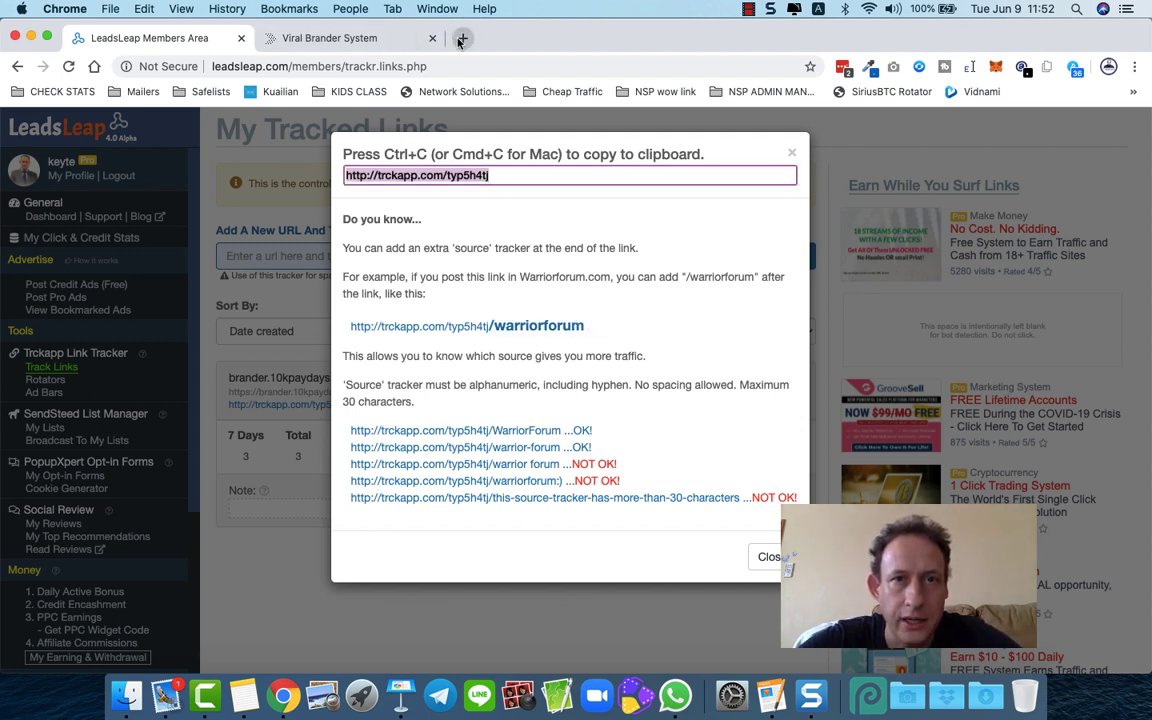
pyautogui.click(461, 38)
pyautogui.press('super+v')
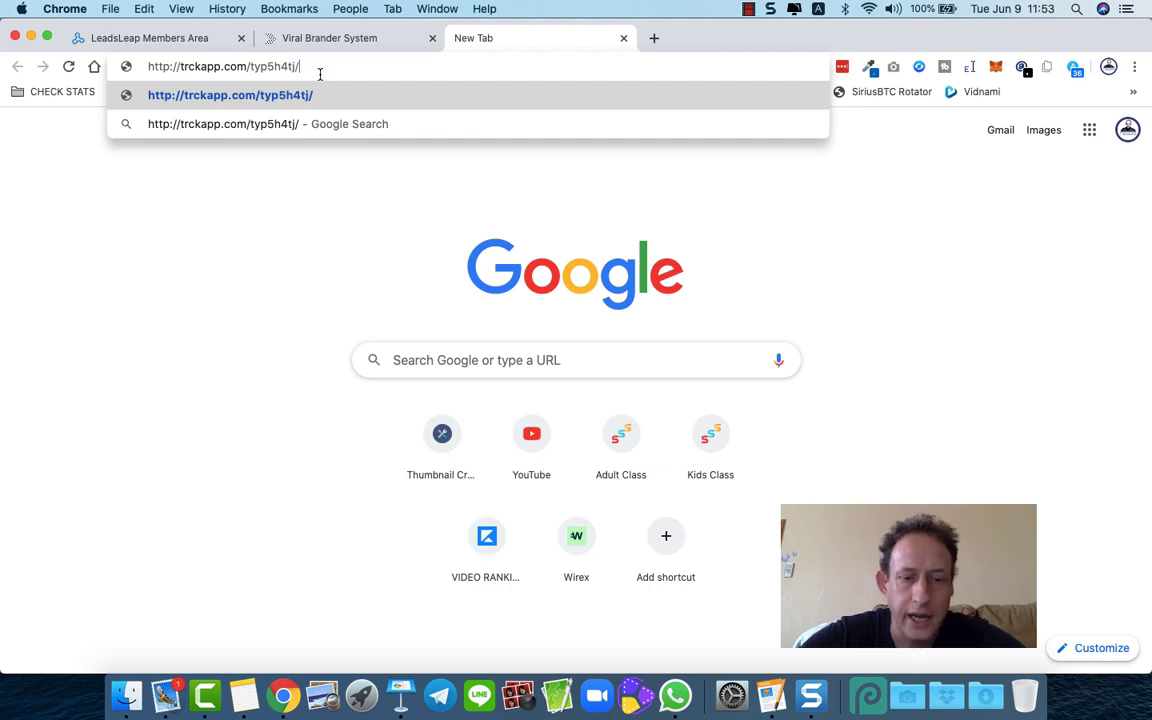
pyautogui.write('facebook')
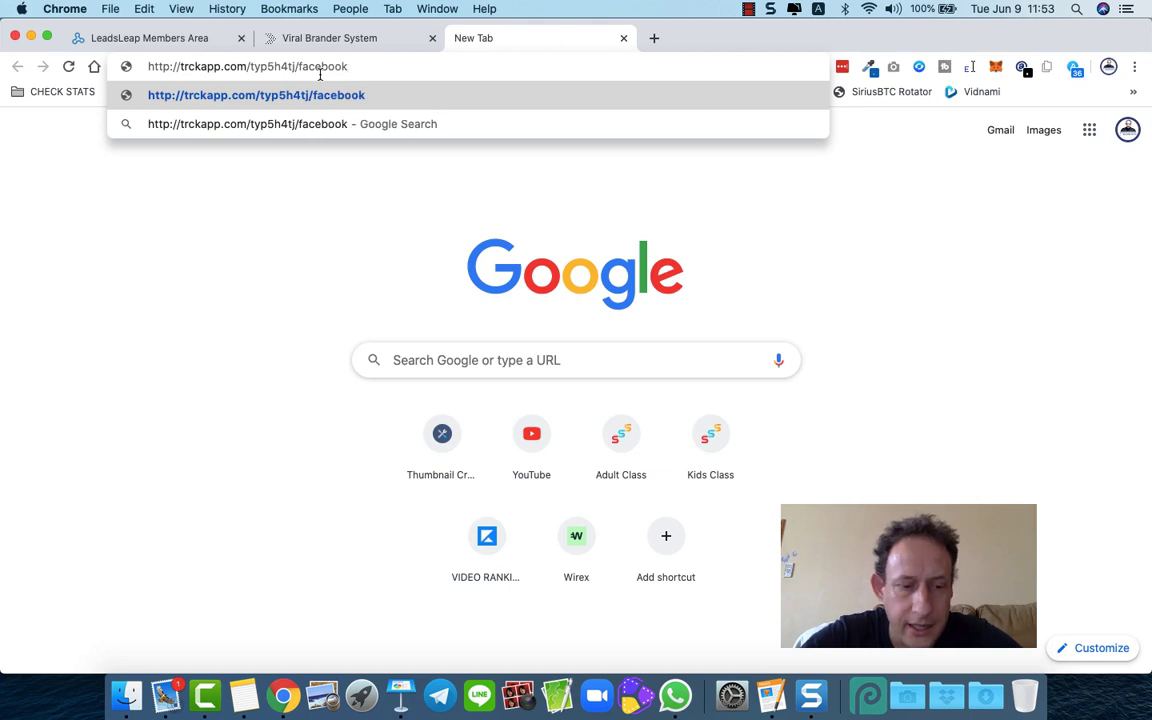
pyautogui.write('ad')
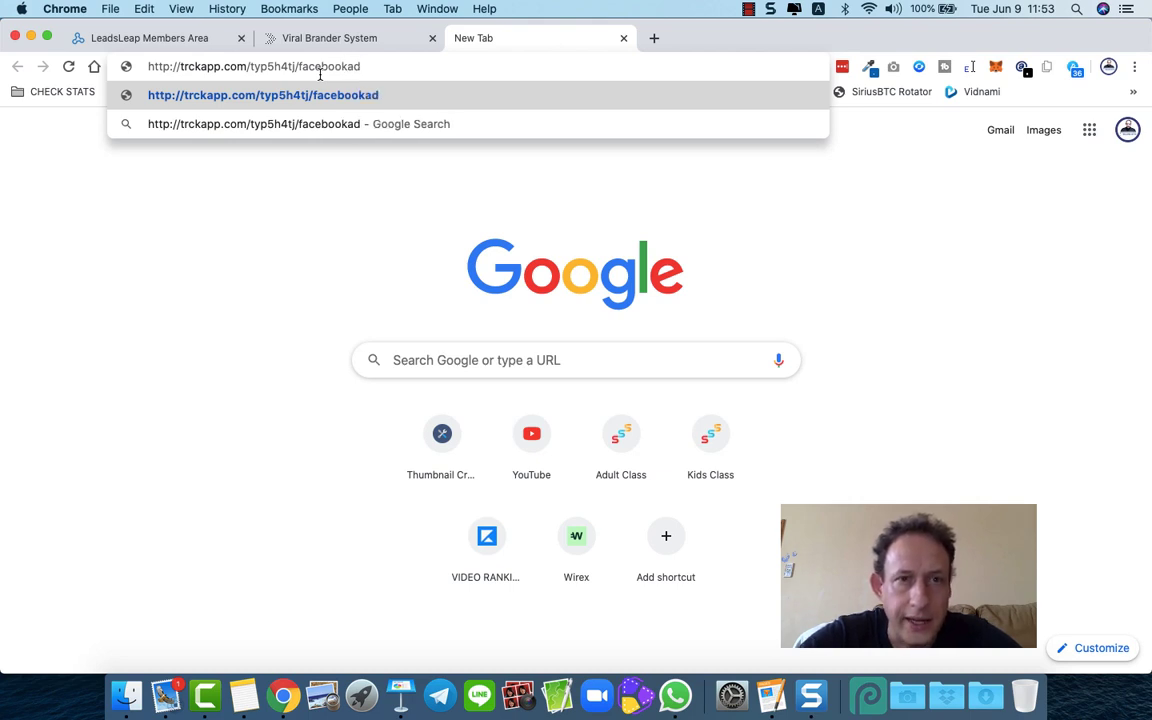
pyautogui.press('Return')
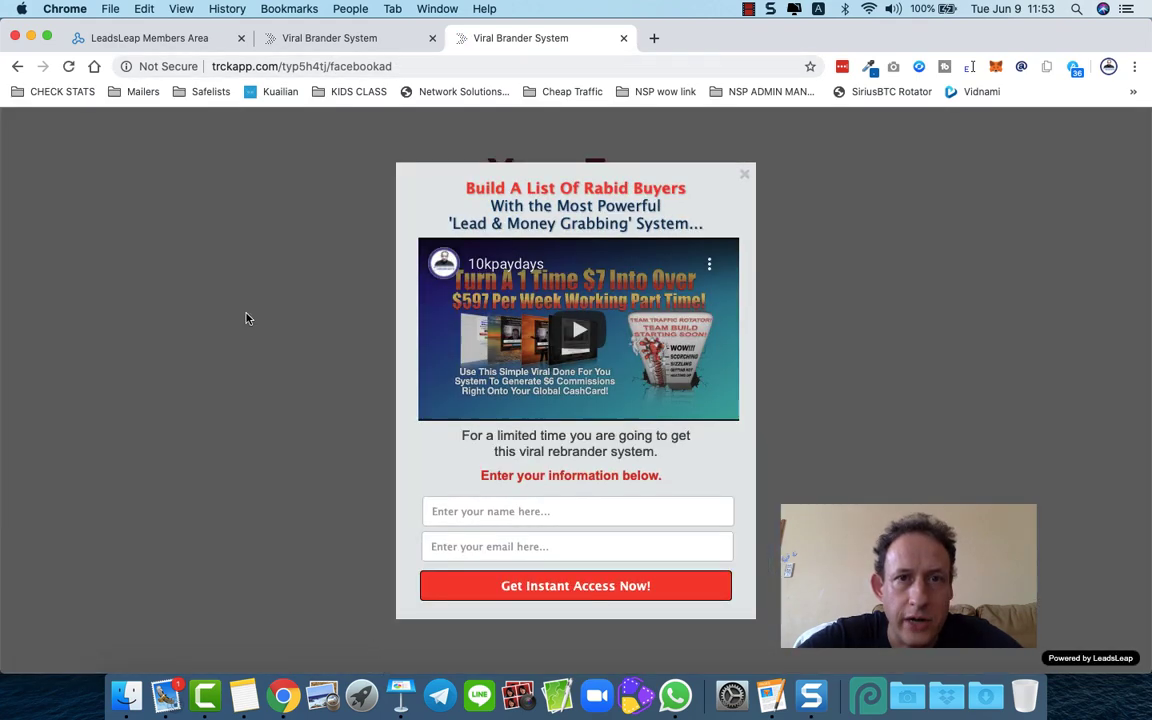
pyautogui.click(745, 172)
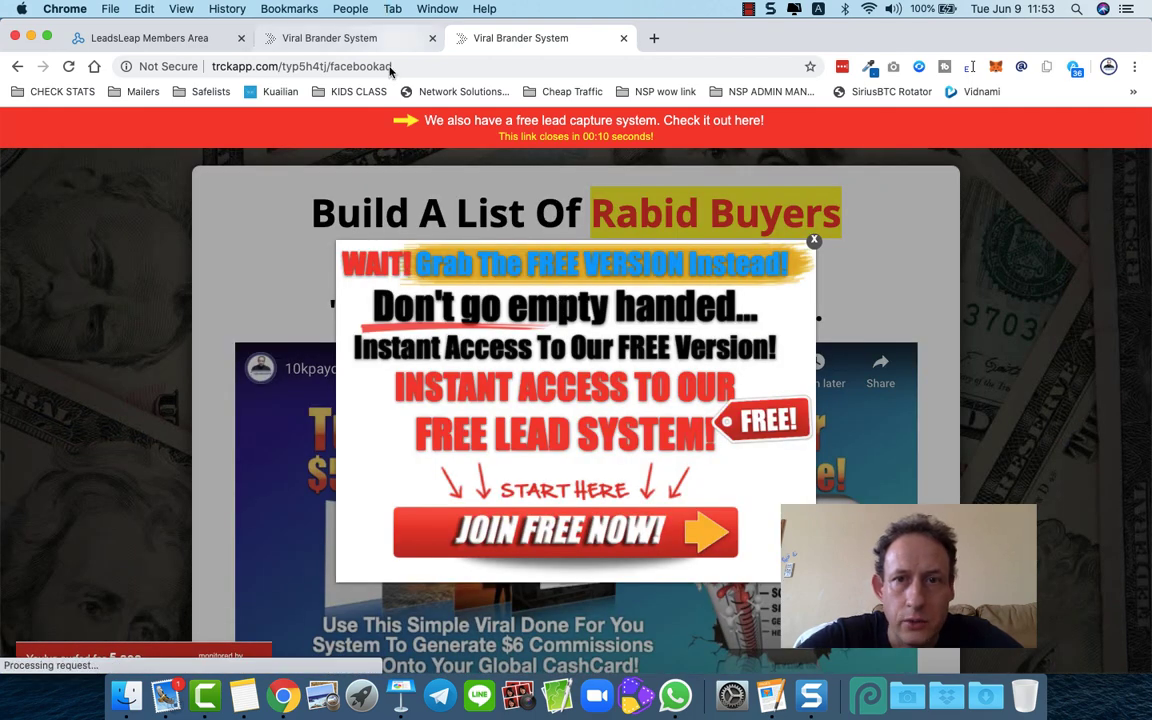
pyautogui.click(814, 241)
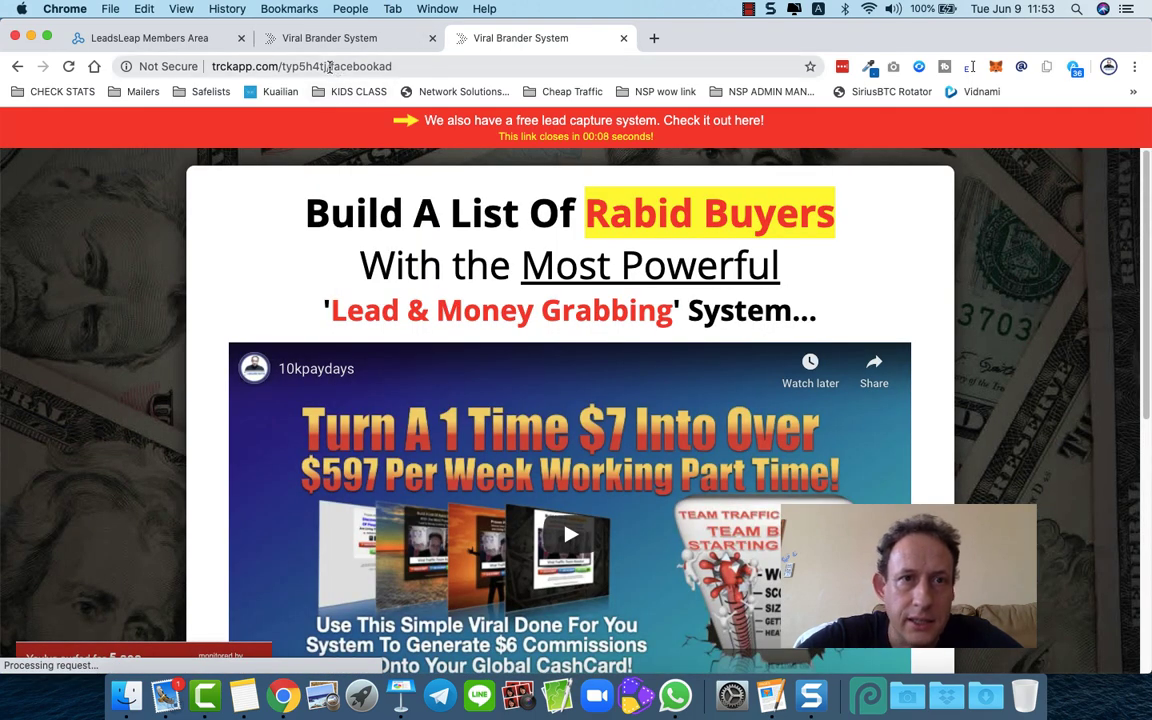
pyautogui.moveTo(330, 66); pyautogui.dragTo(406, 68)
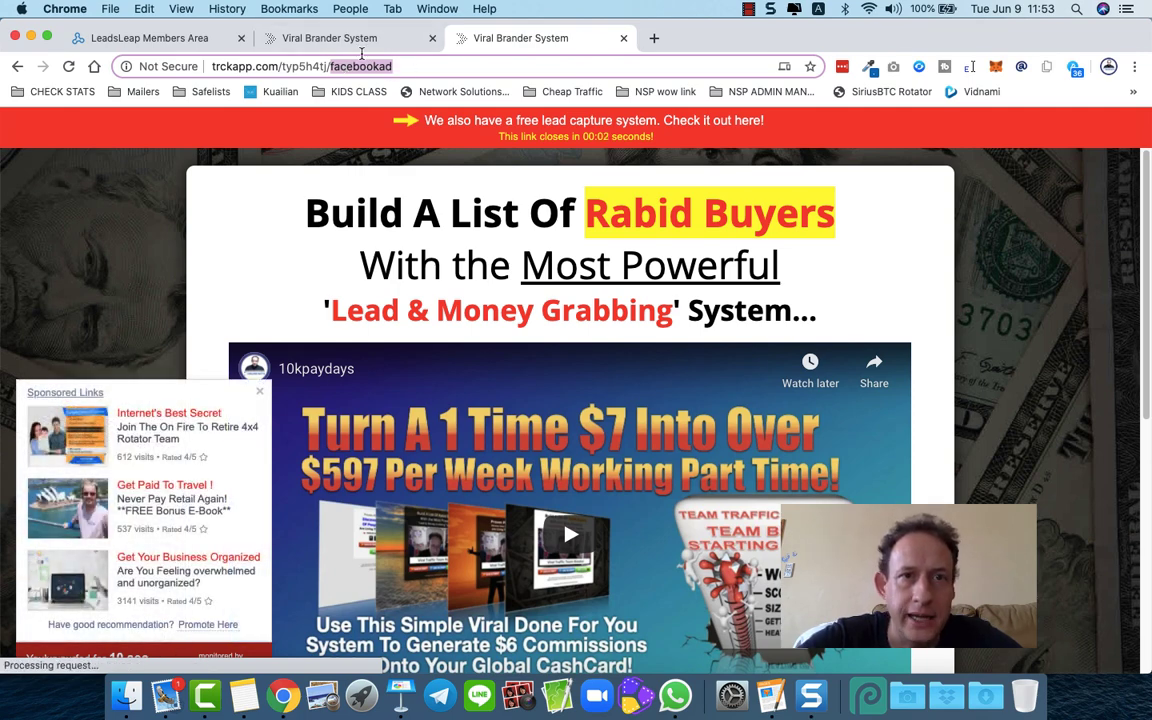
pyautogui.click(320, 41)
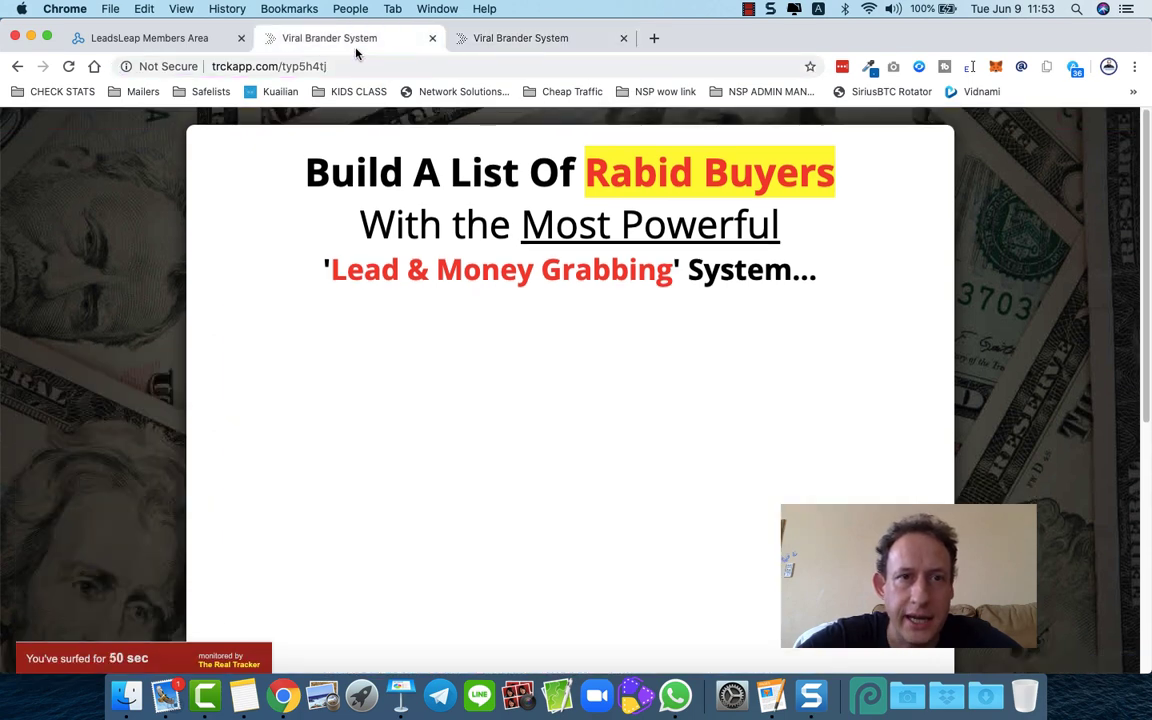
pyautogui.click(184, 38)
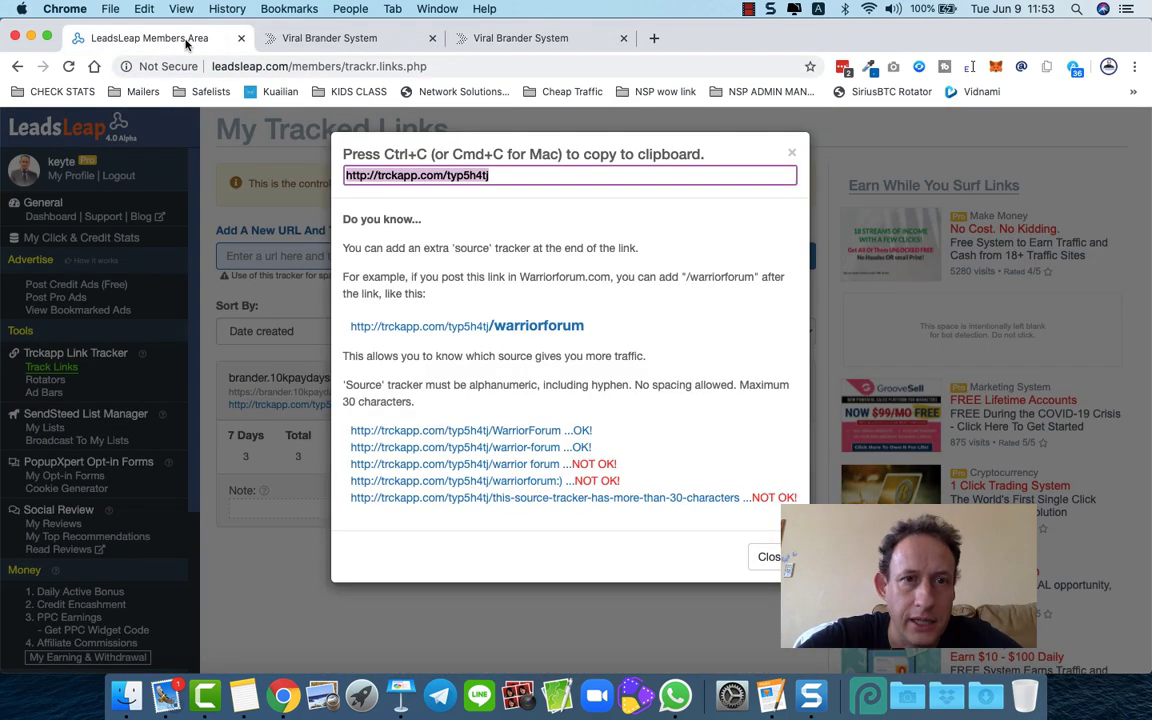
pyautogui.click(767, 557)
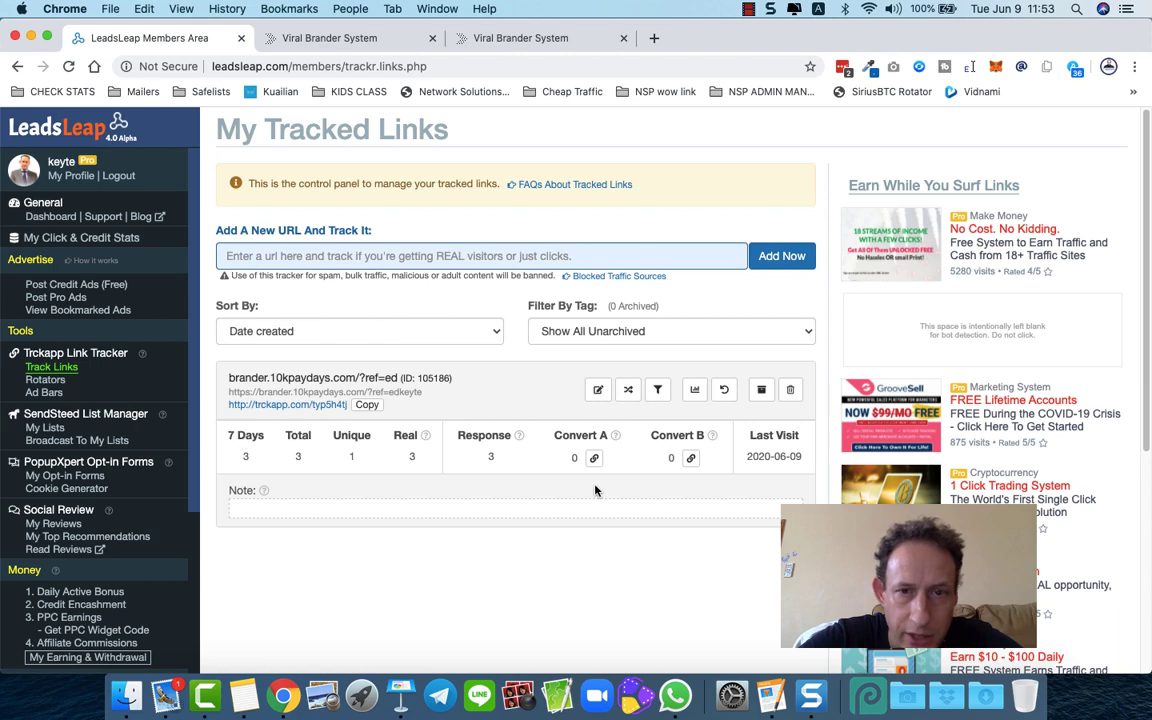
pyautogui.click(598, 390)
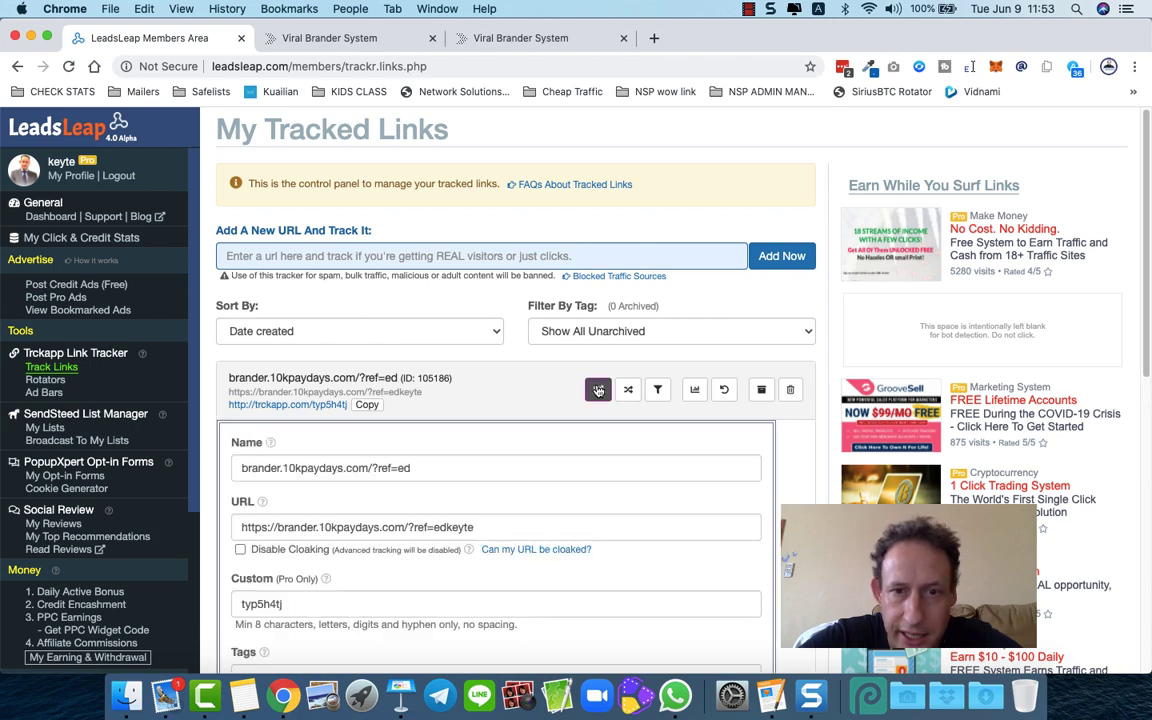
pyautogui.scroll(-5, 598, 390)
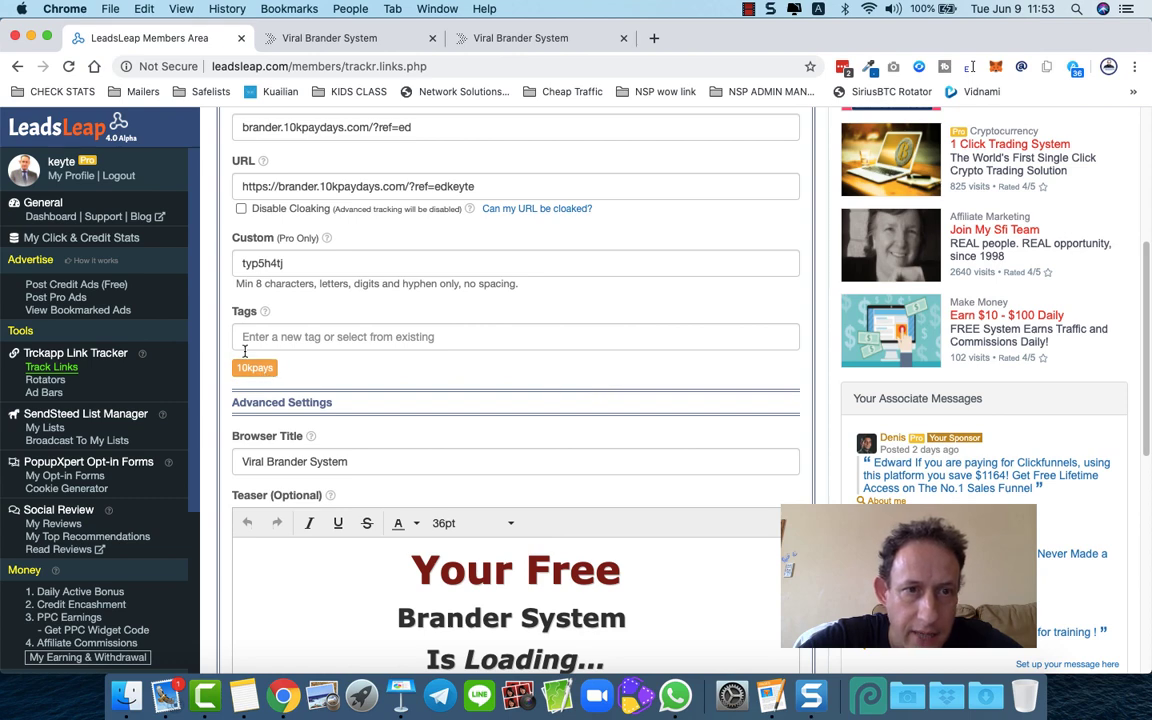
pyautogui.scroll(2, 262, 262)
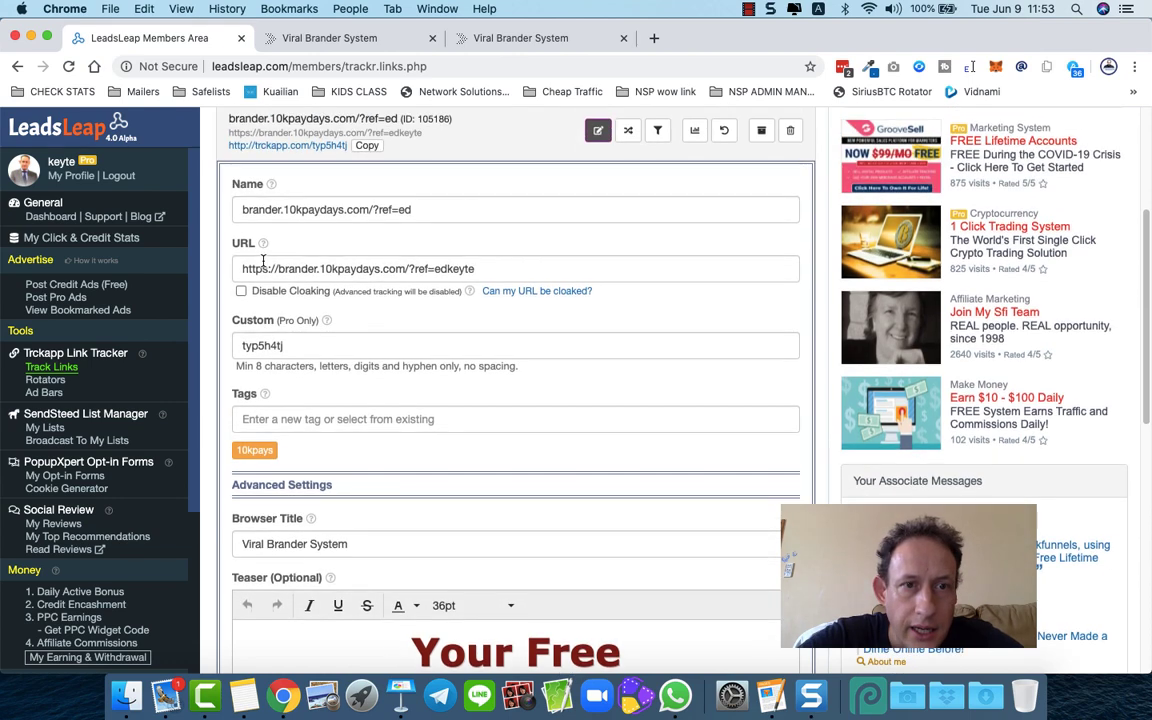
pyautogui.moveTo(237, 345); pyautogui.dragTo(311, 348)
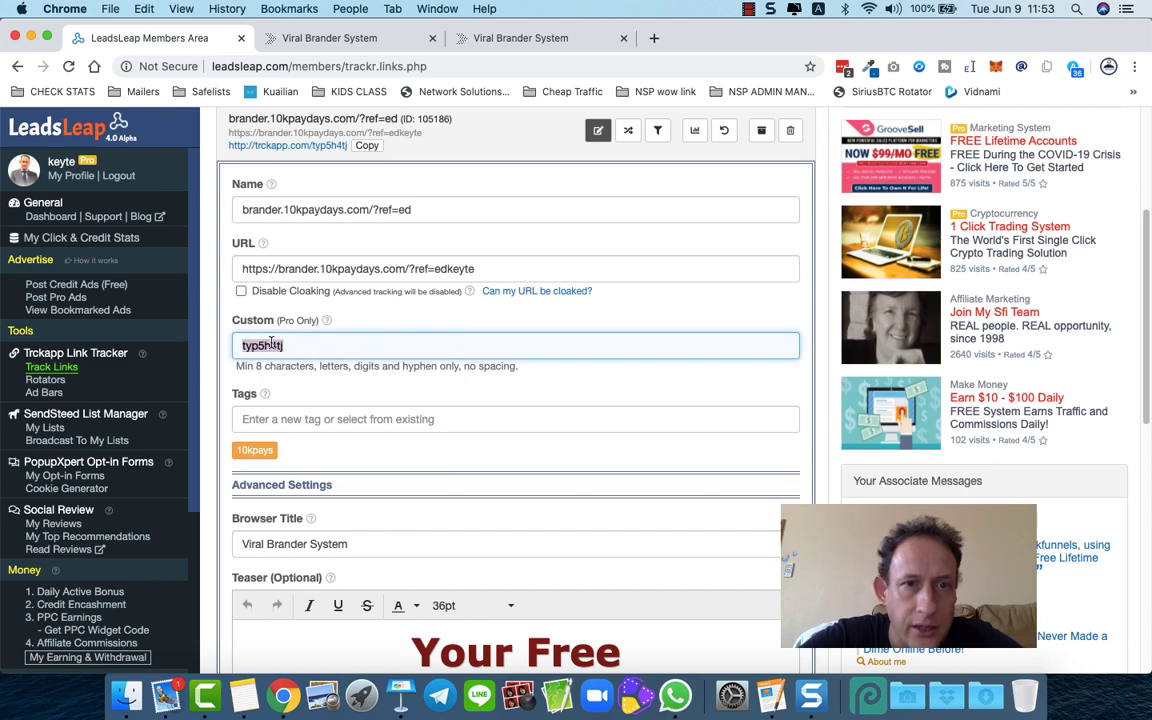
pyautogui.scroll(-2, 272, 343)
pyautogui.scroll(1, 255, 300)
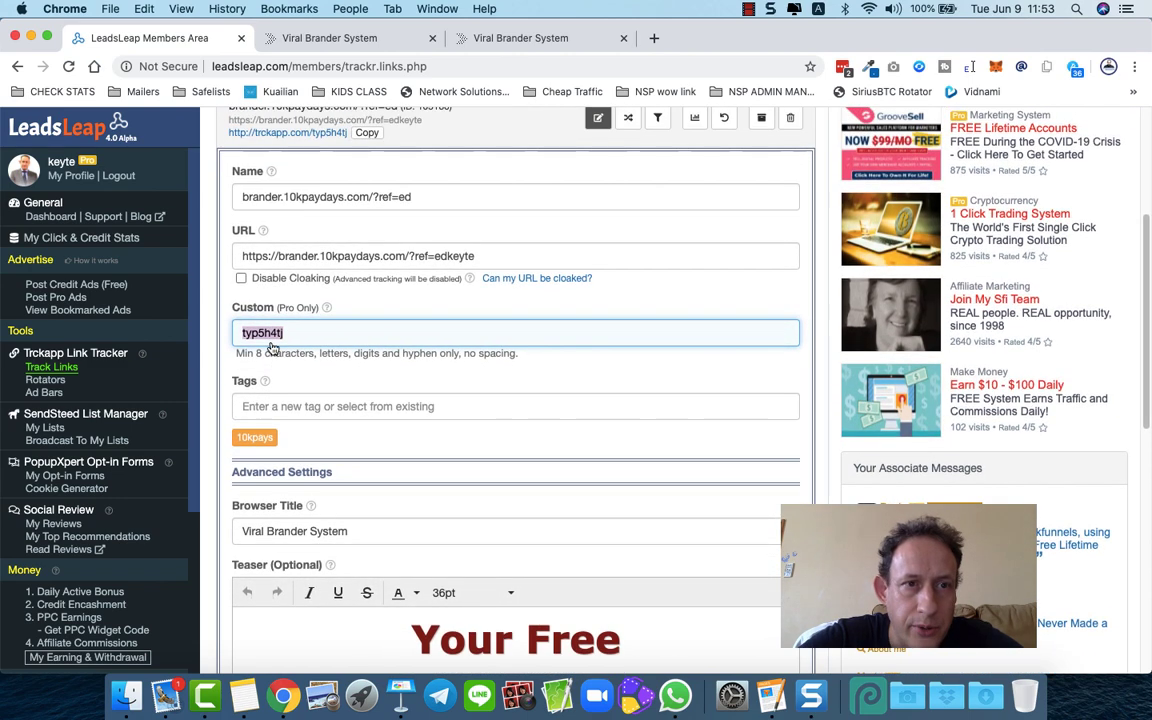
# - Review the destination URL and teaser text, then set Teaser Duration to None
pyautogui.tripleClick(243, 256)
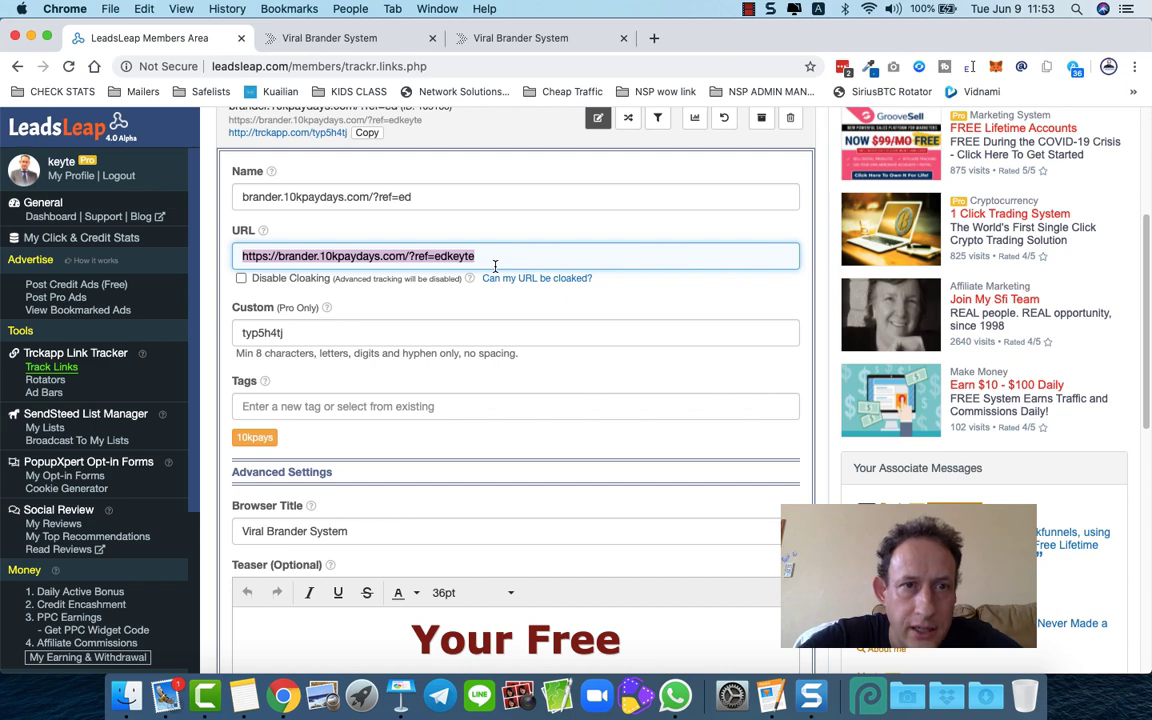
pyautogui.scroll(-5, 494, 265)
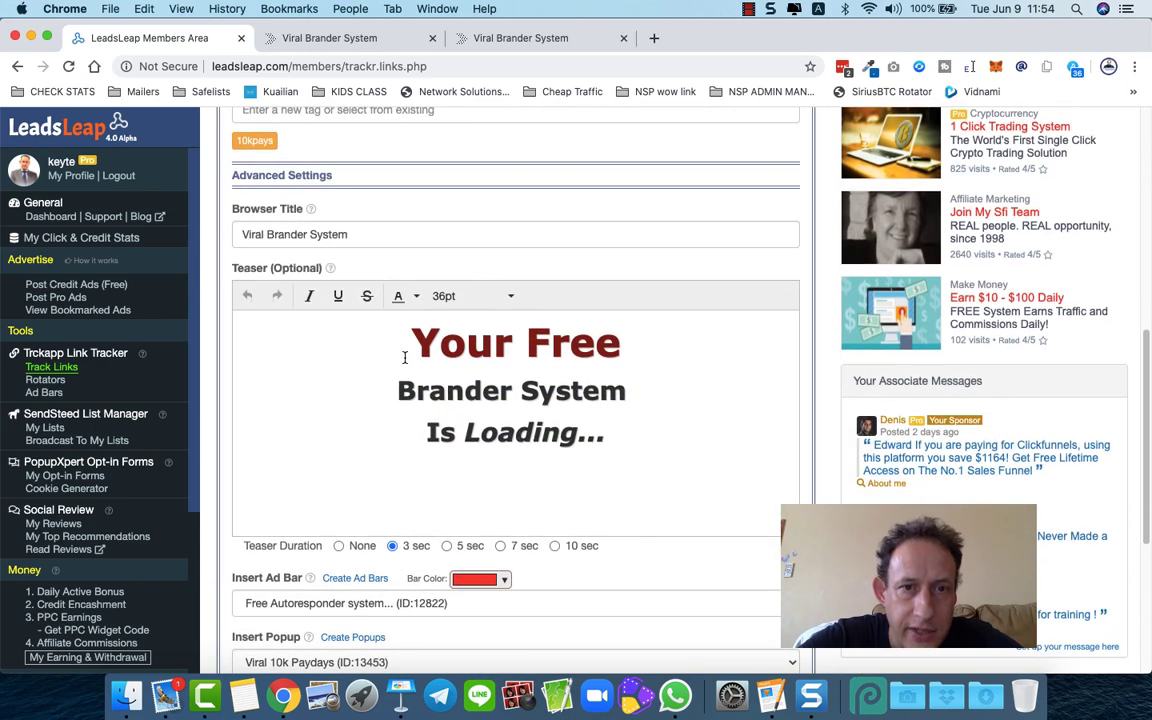
pyautogui.moveTo(416, 357); pyautogui.dragTo(609, 442)
pyautogui.click(498, 432)
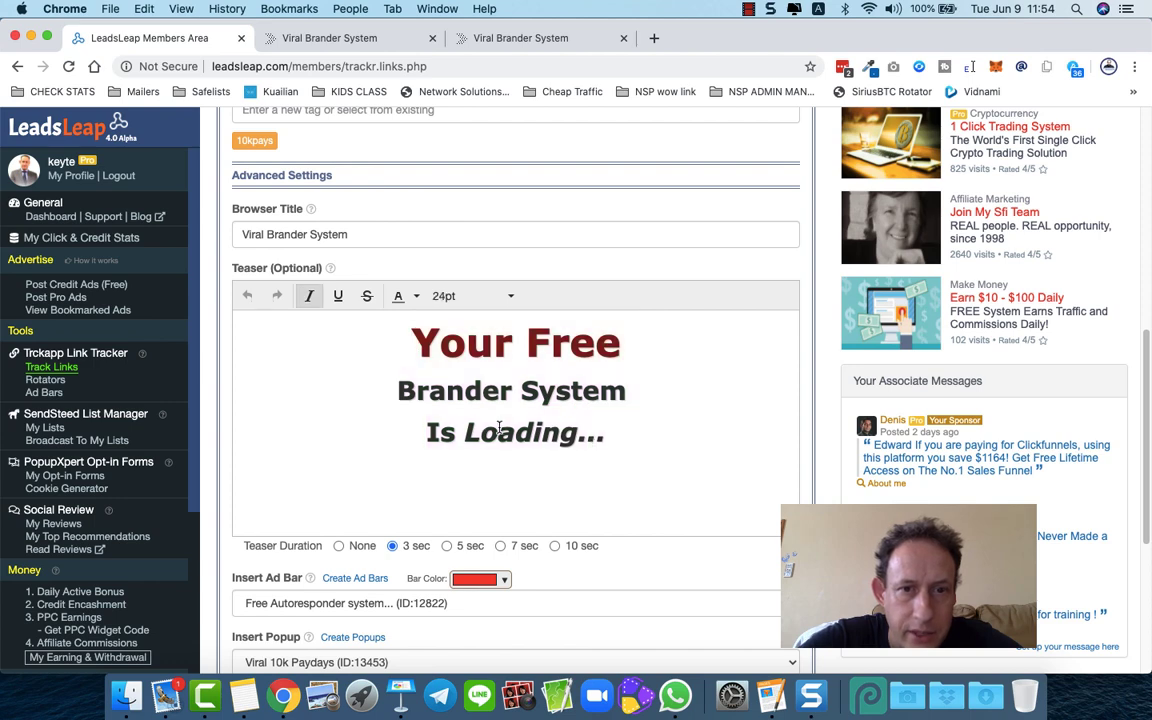
pyautogui.scroll(-2, 222, 436)
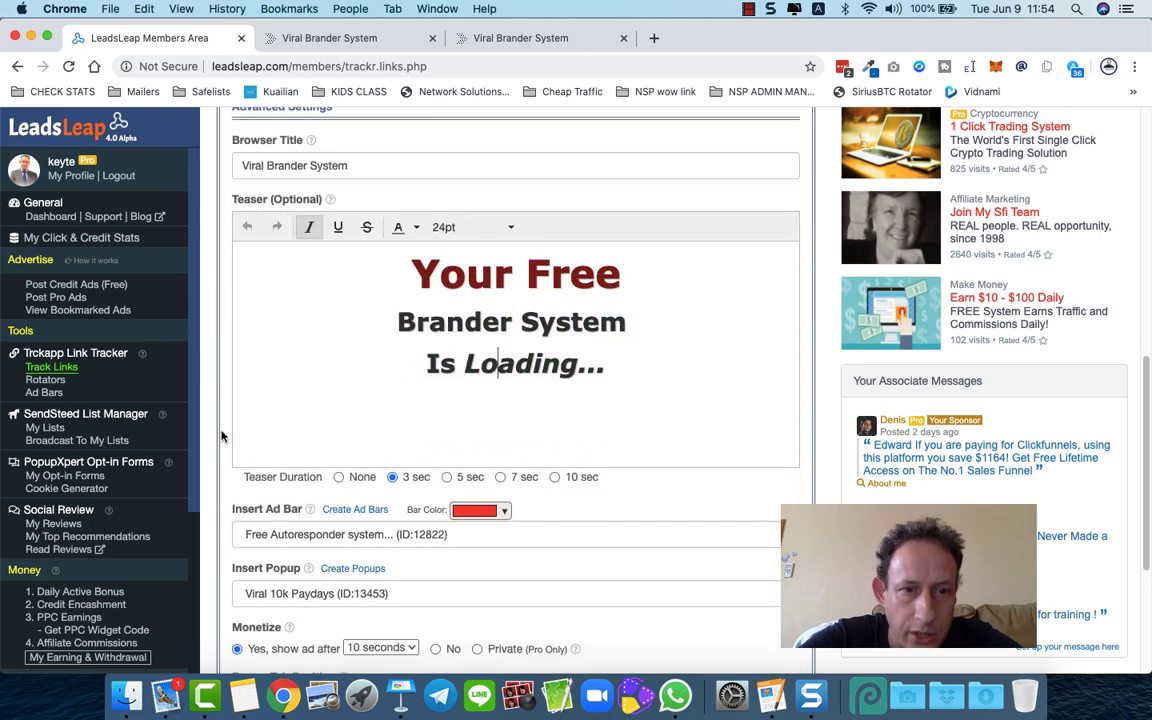
pyautogui.scroll(-1, 222, 436)
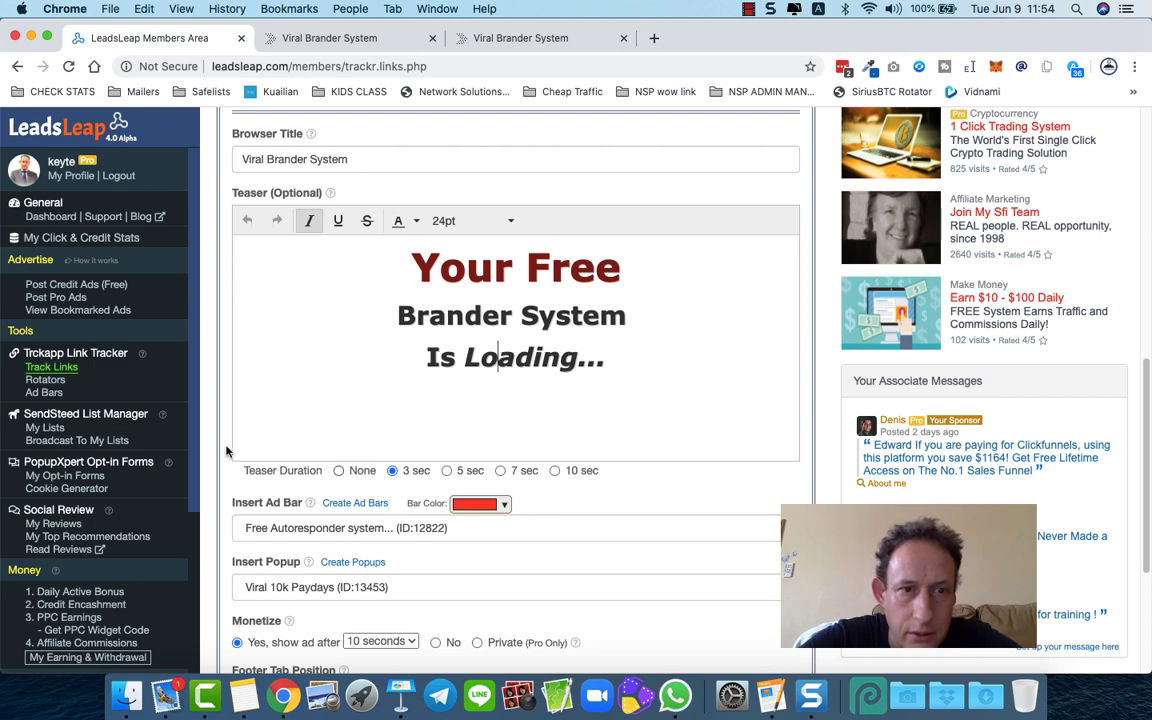
pyautogui.scroll(-2, 225, 450)
pyautogui.click(350, 388)
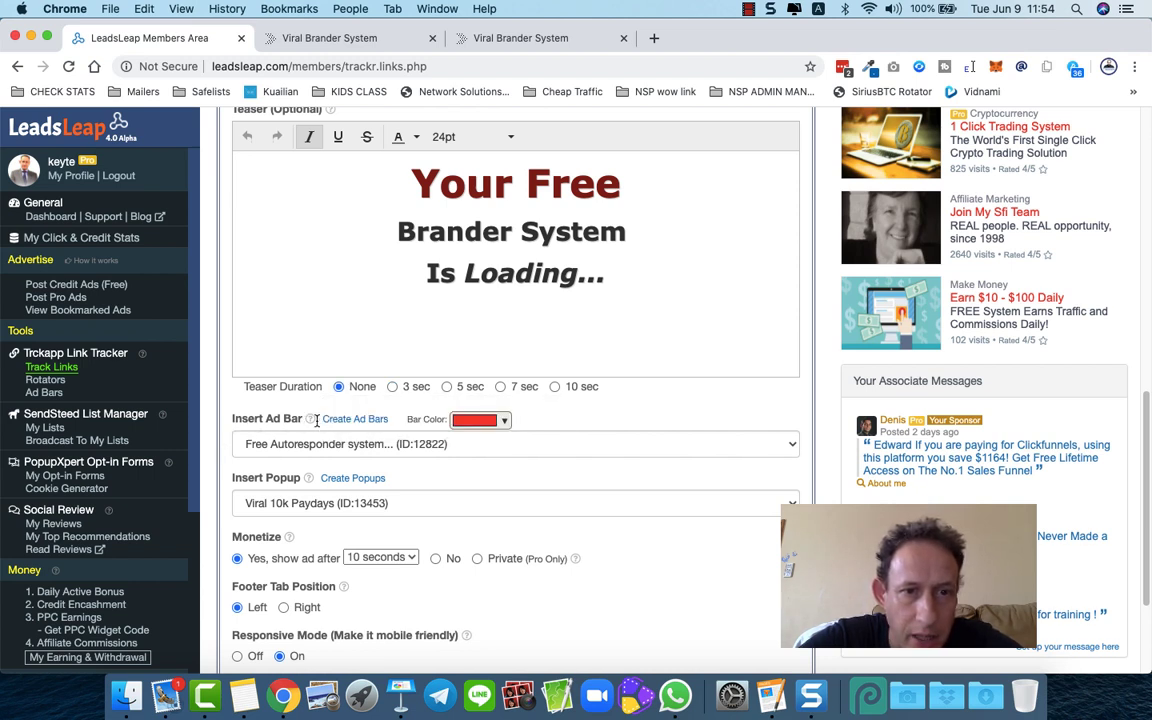
# - Change the ad bar colour to blue (#0000ff)
pyautogui.click(487, 425)
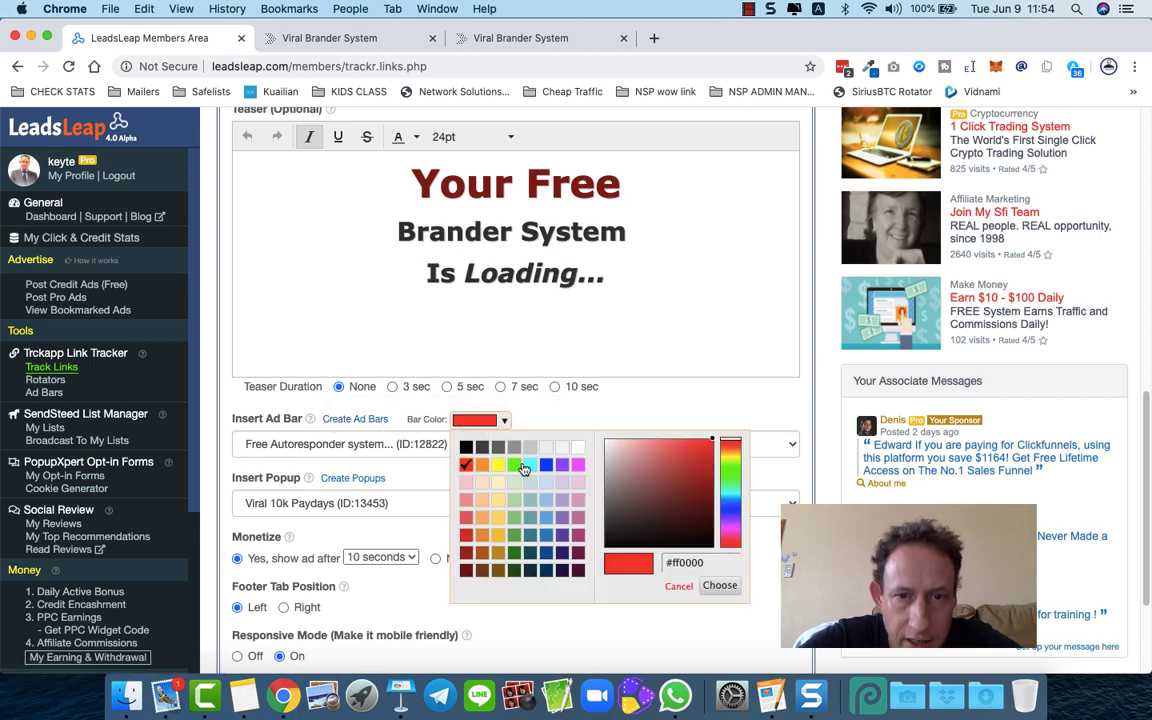
pyautogui.click(546, 464)
pyautogui.click(719, 585)
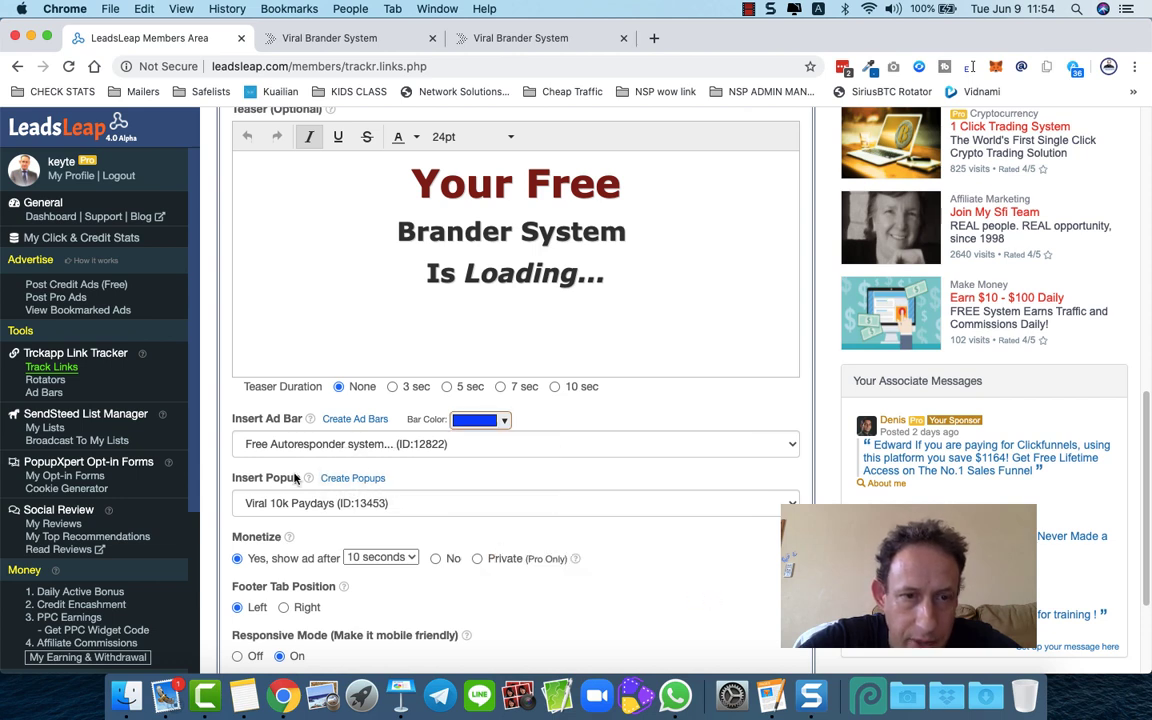
# - Confirm the Insert Popup dropdown still uses Viral 10k Paydays
pyautogui.scroll(-2, 361, 486)
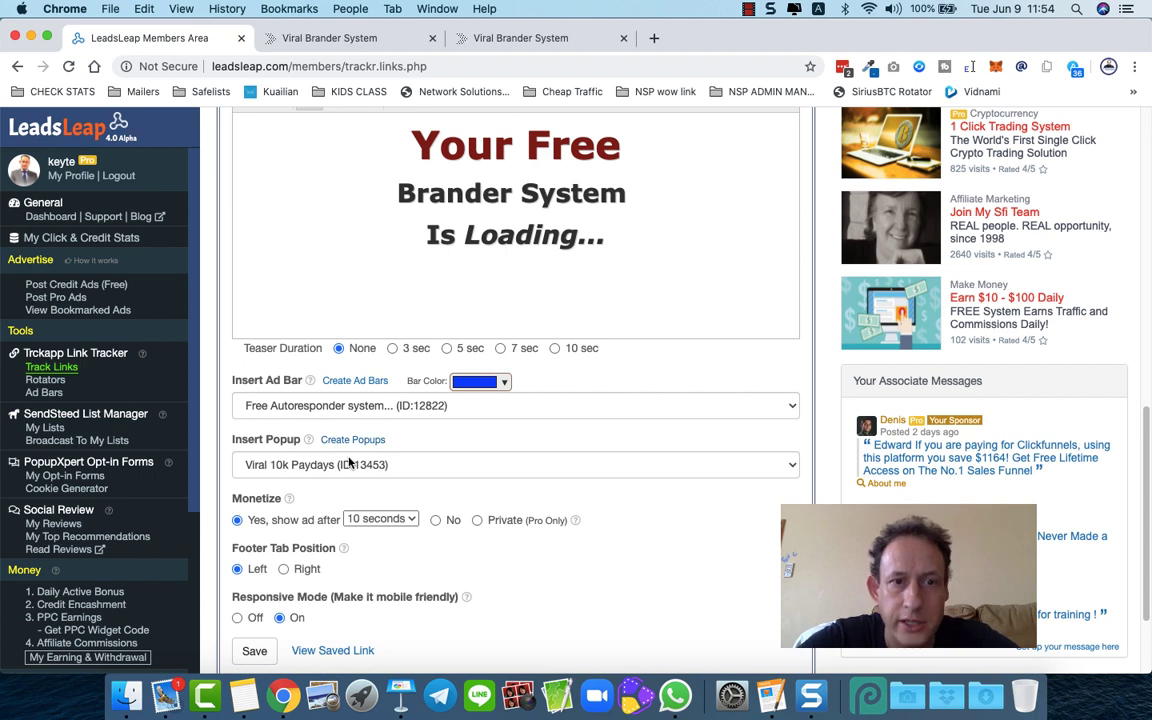
pyautogui.click(349, 462)
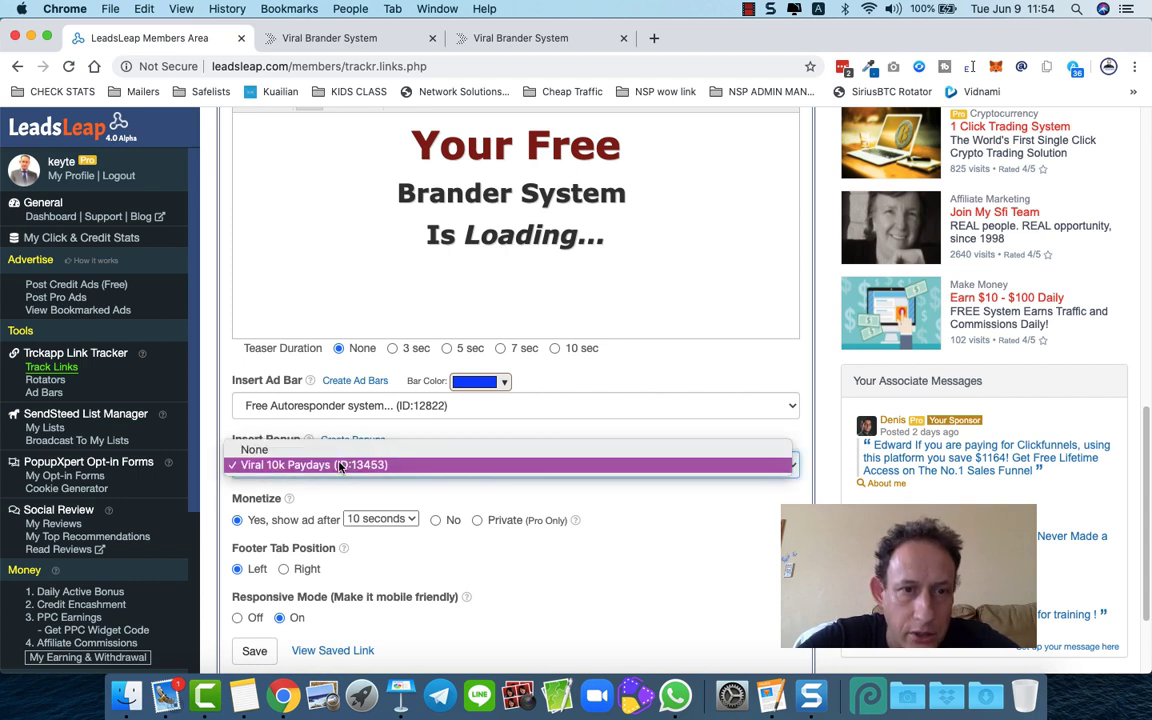
pyautogui.click(340, 465)
pyautogui.click(318, 487)
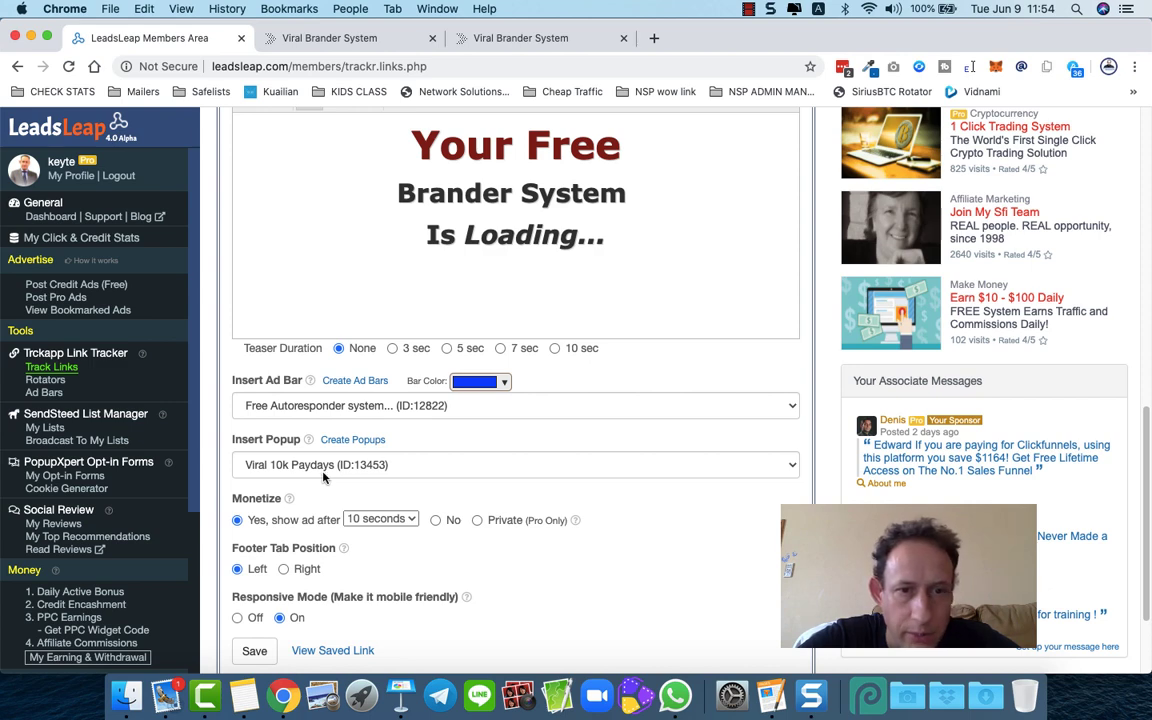
pyautogui.scroll(-2, 226, 498)
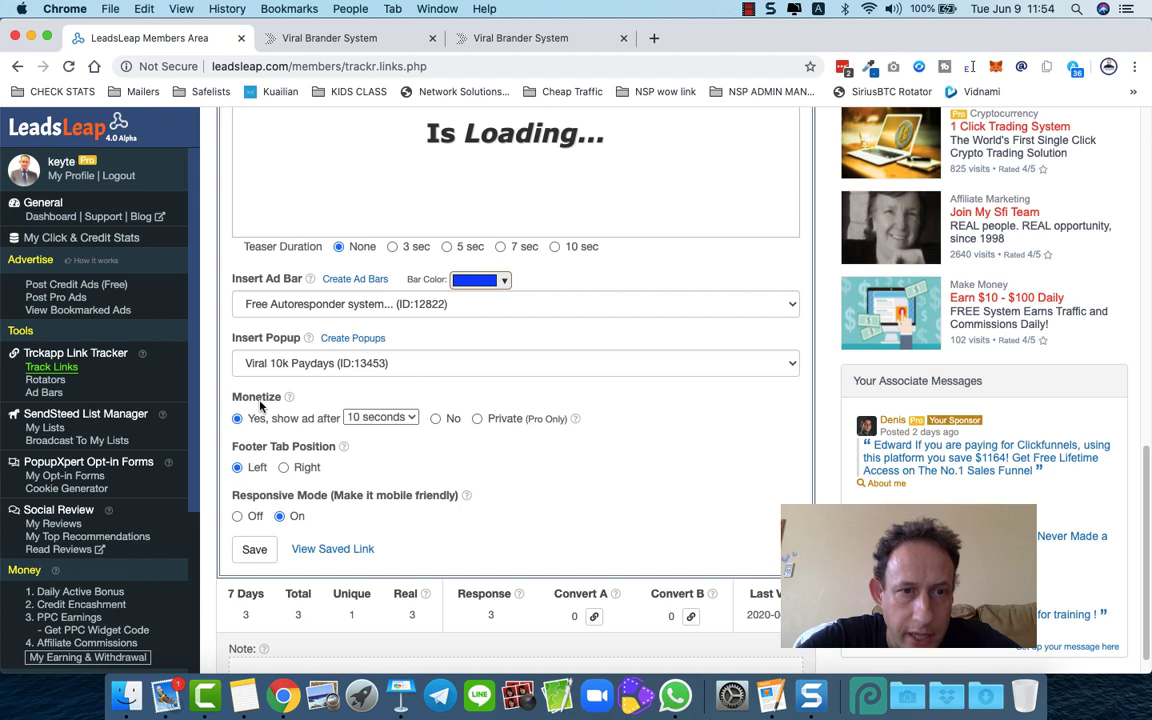
# - Keep the ad display delay at 10 seconds
pyautogui.moveTo(290, 402)
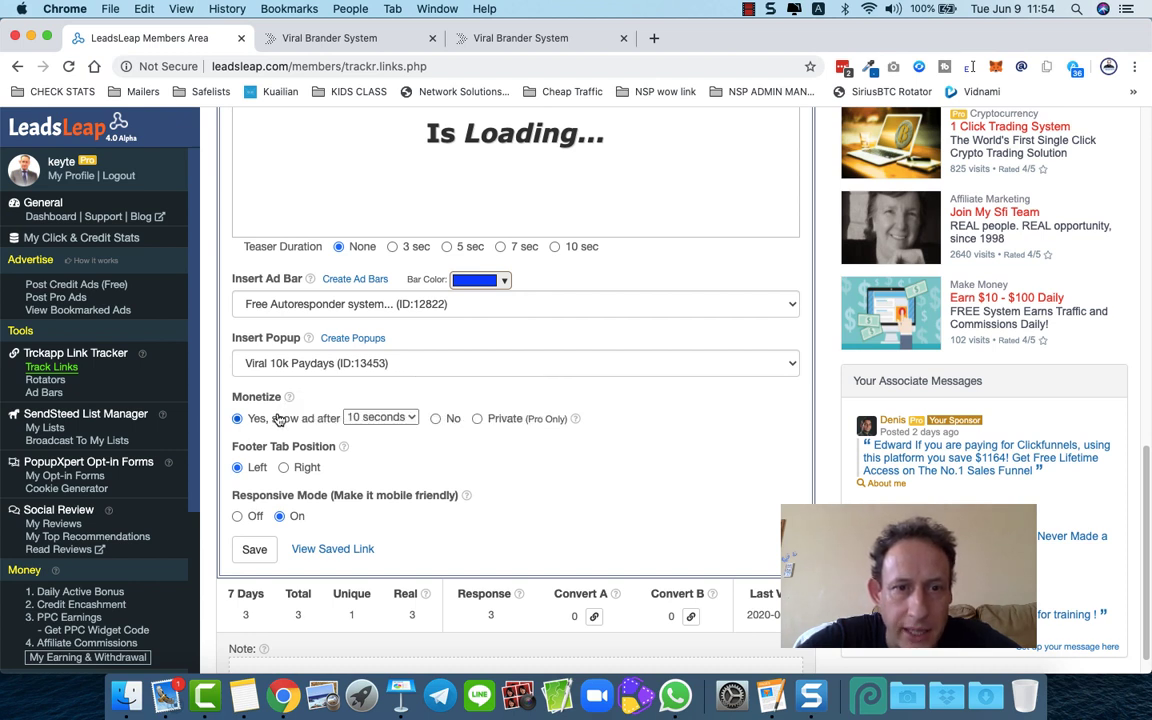
pyautogui.click(366, 418)
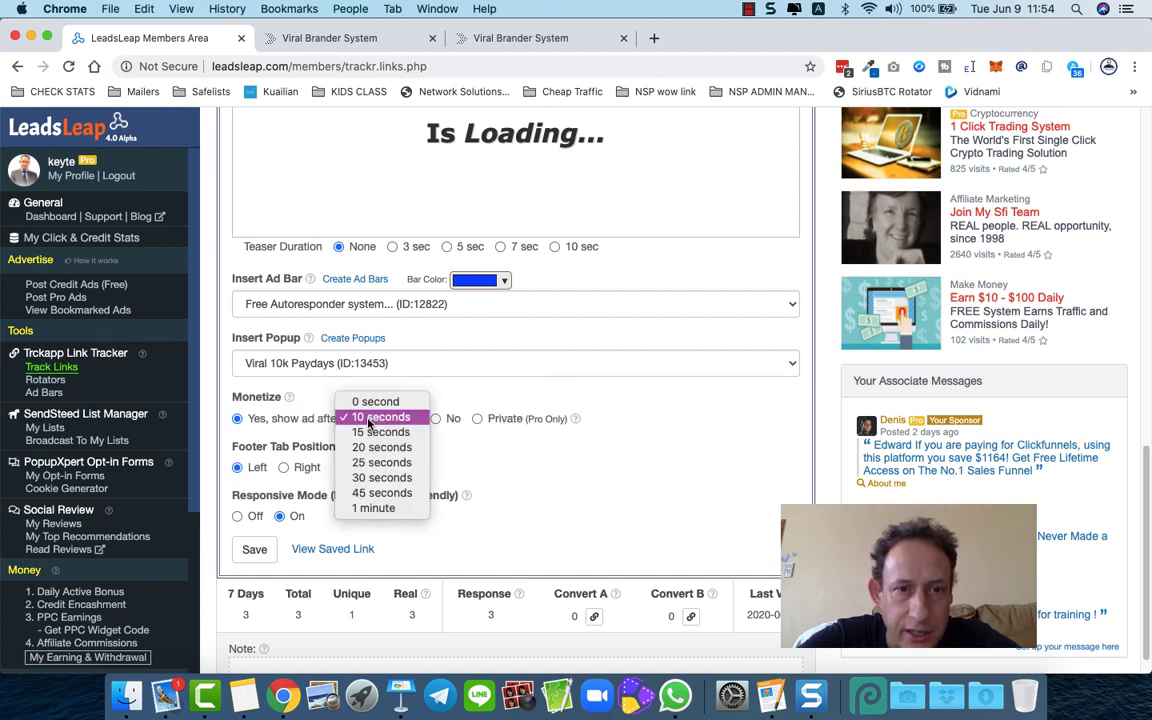
pyautogui.click(289, 419)
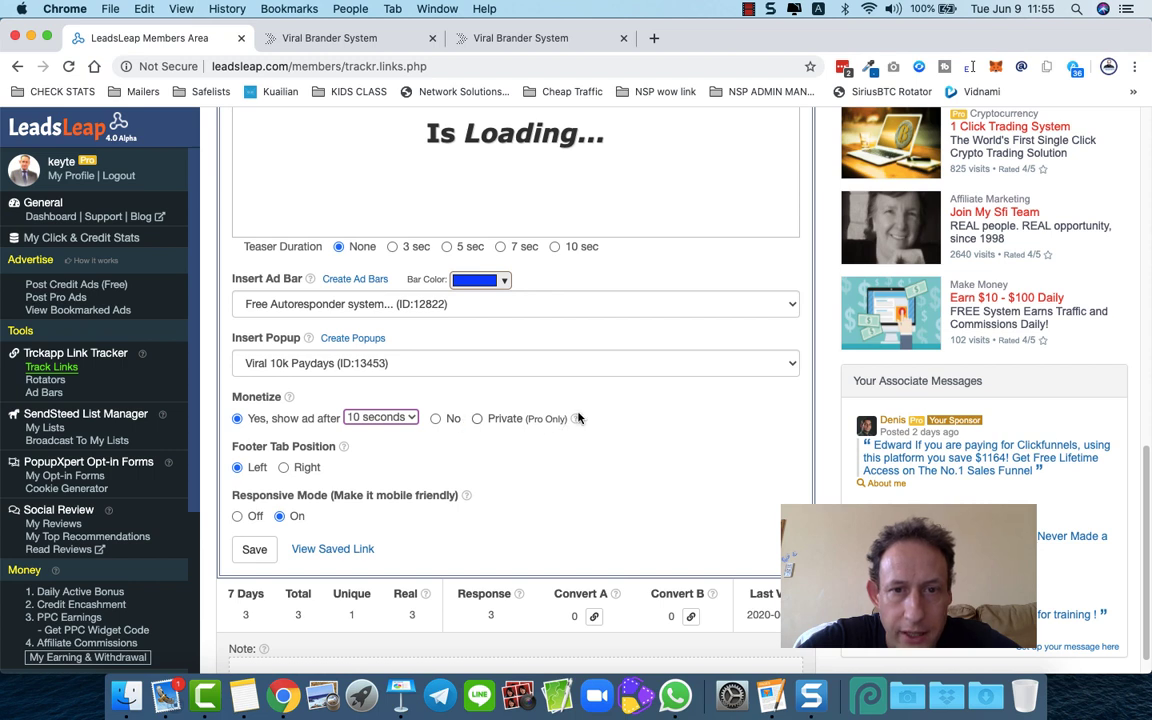
pyautogui.moveTo(577, 421)
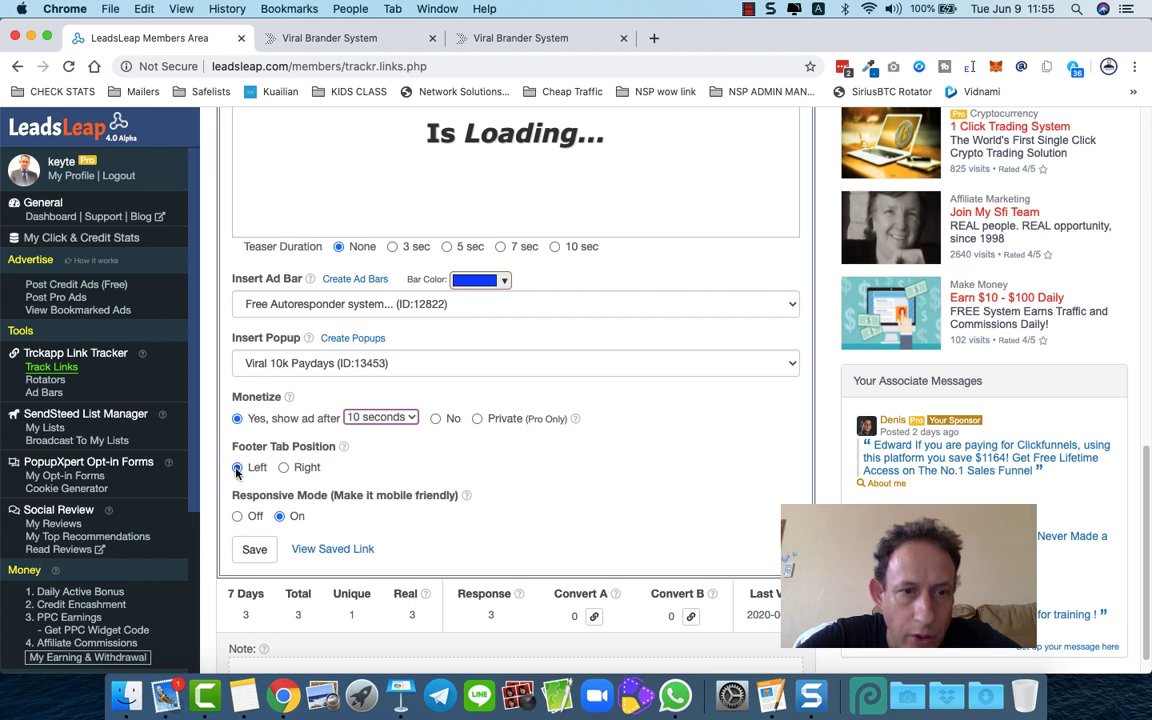
pyautogui.scroll(-1, 259, 494)
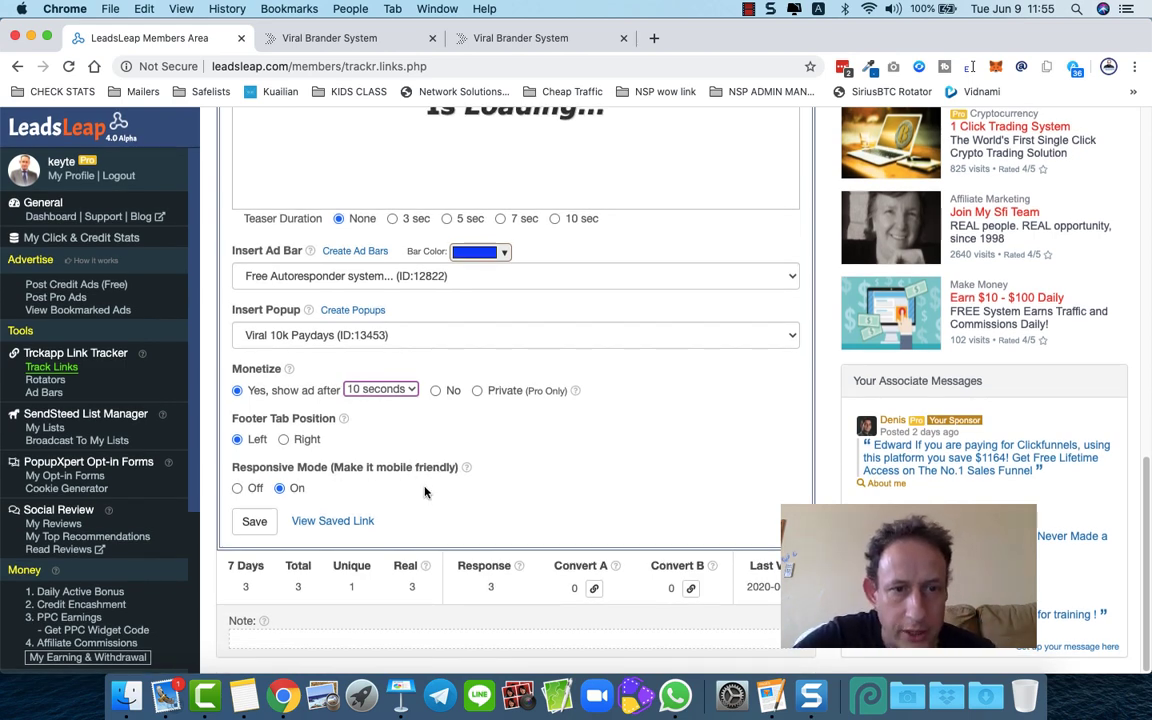
pyautogui.scroll(5, 424, 491)
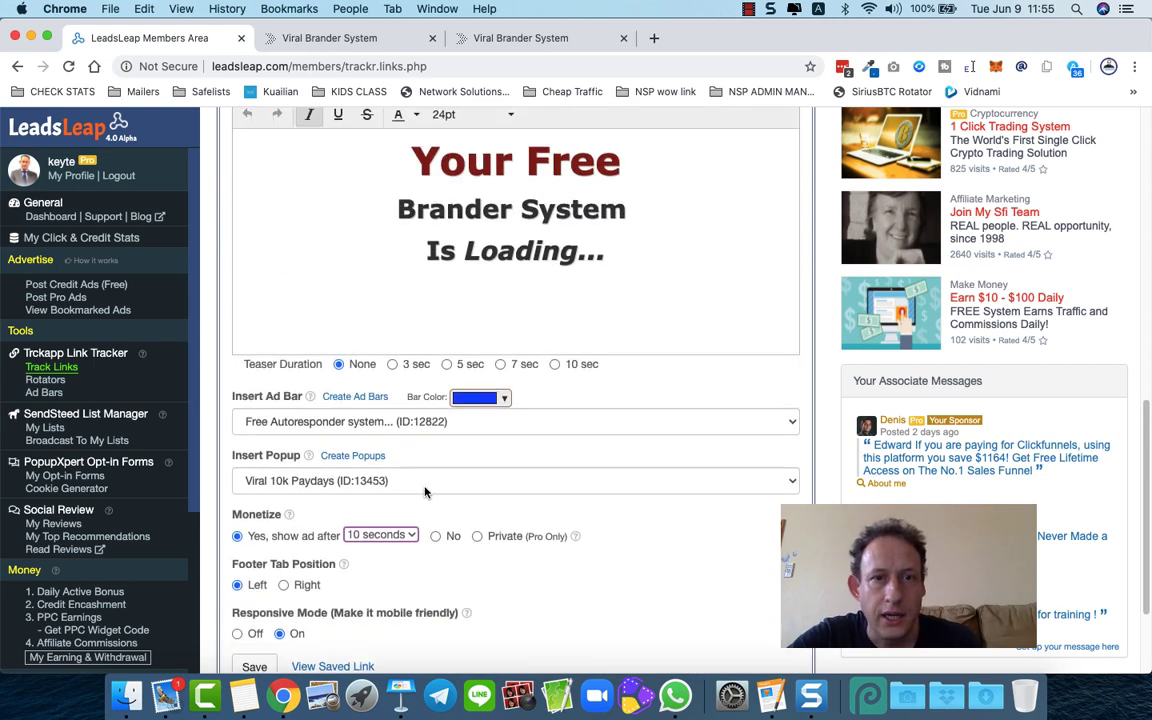
pyautogui.scroll(-5, 424, 491)
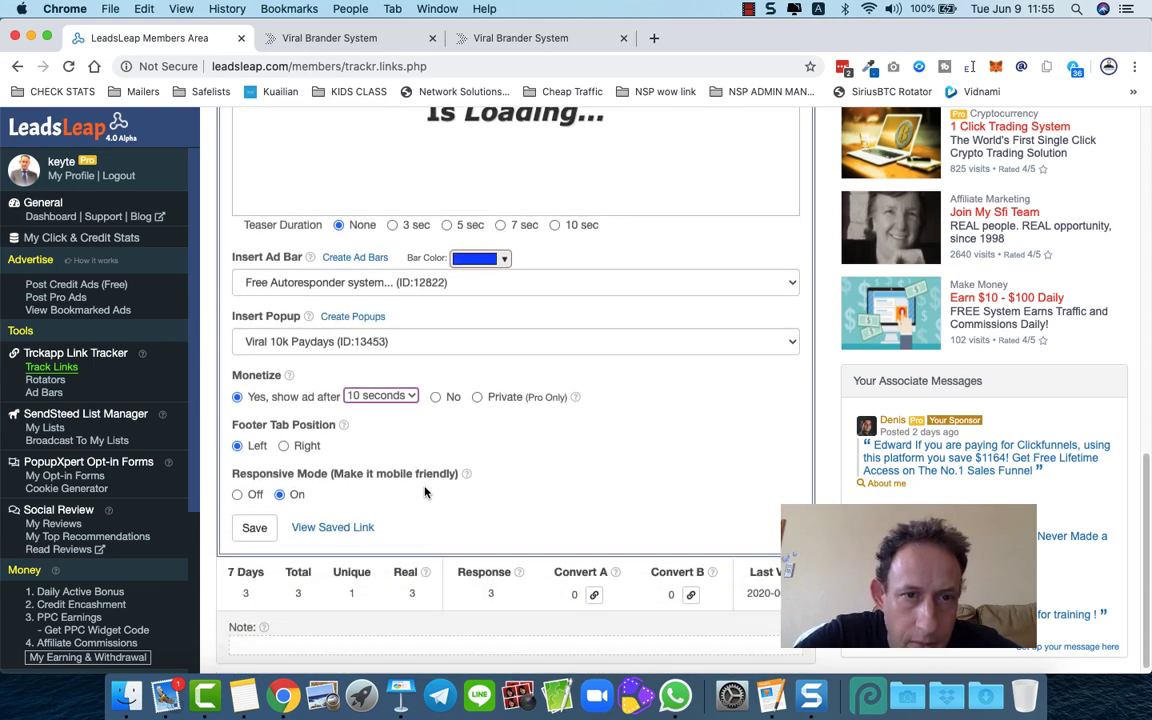
# - Keep Viral 10k Paydays as the popup and save the link's settings
pyautogui.click(340, 342)
pyautogui.click(310, 342)
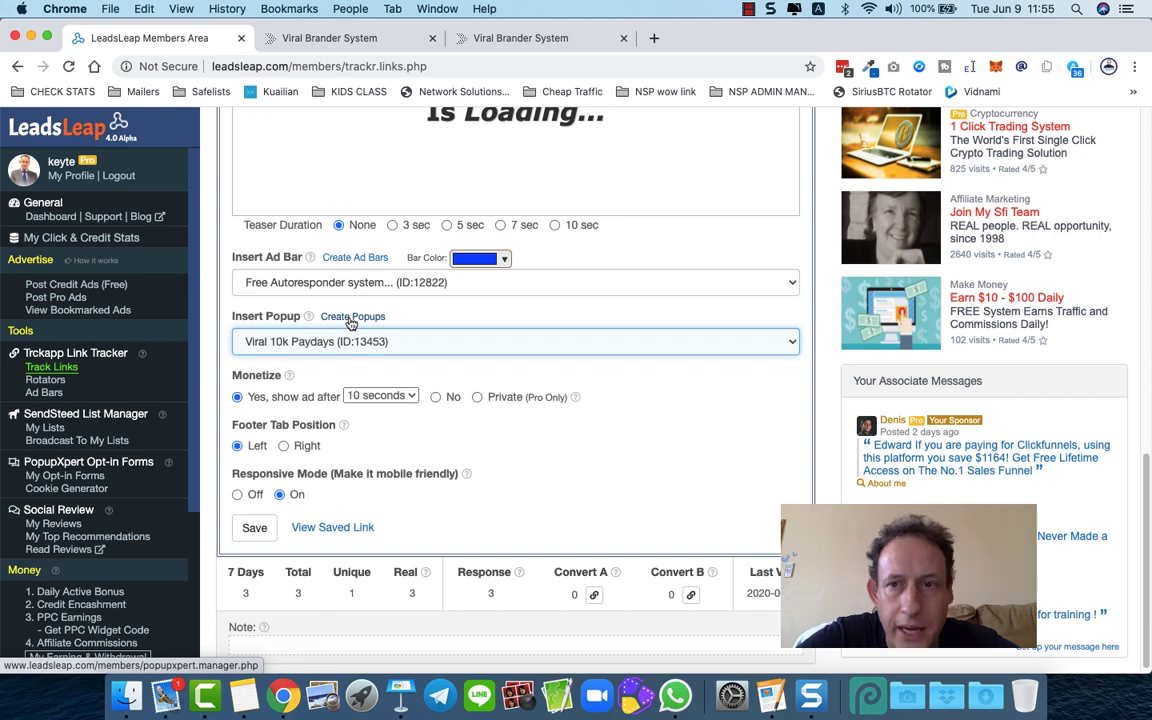
pyautogui.scroll(-1, 351, 323)
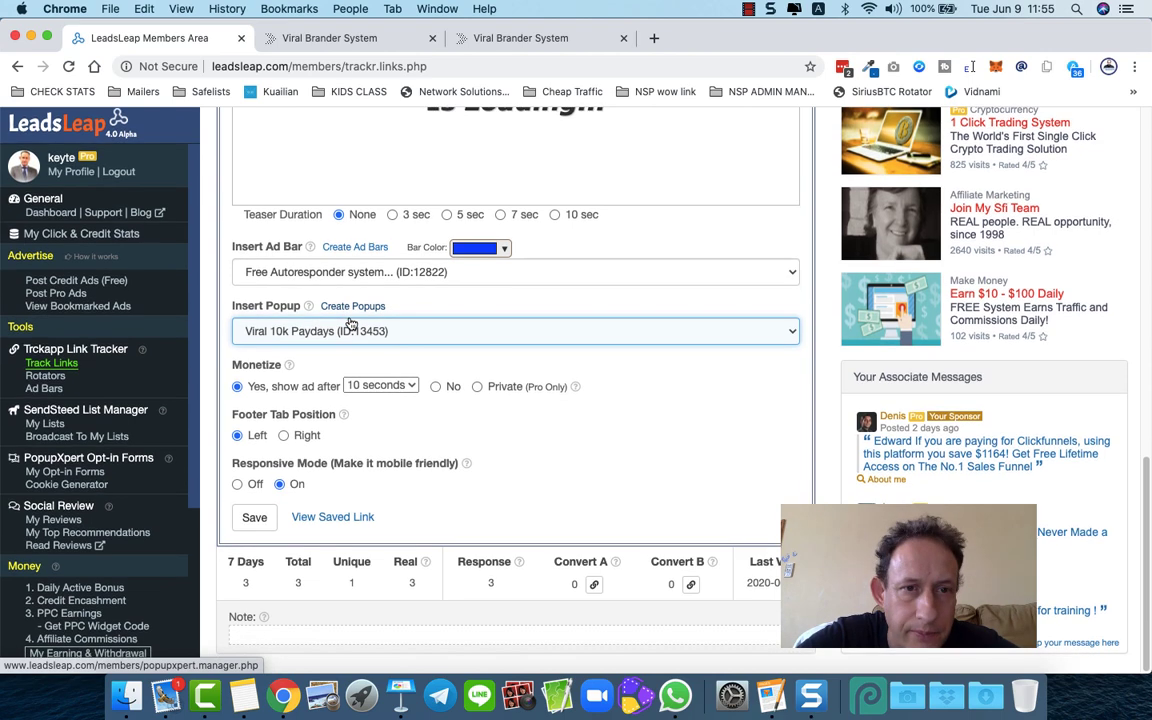
pyautogui.click(222, 366)
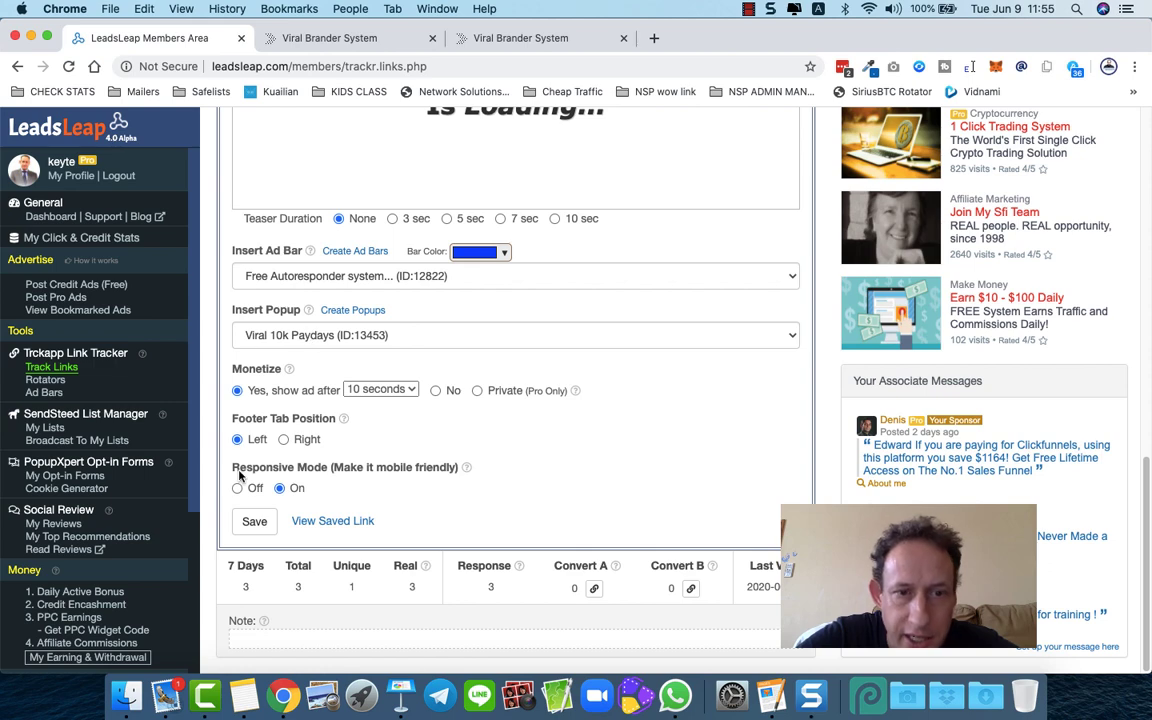
pyautogui.scroll(-1, 239, 482)
pyautogui.click(251, 519)
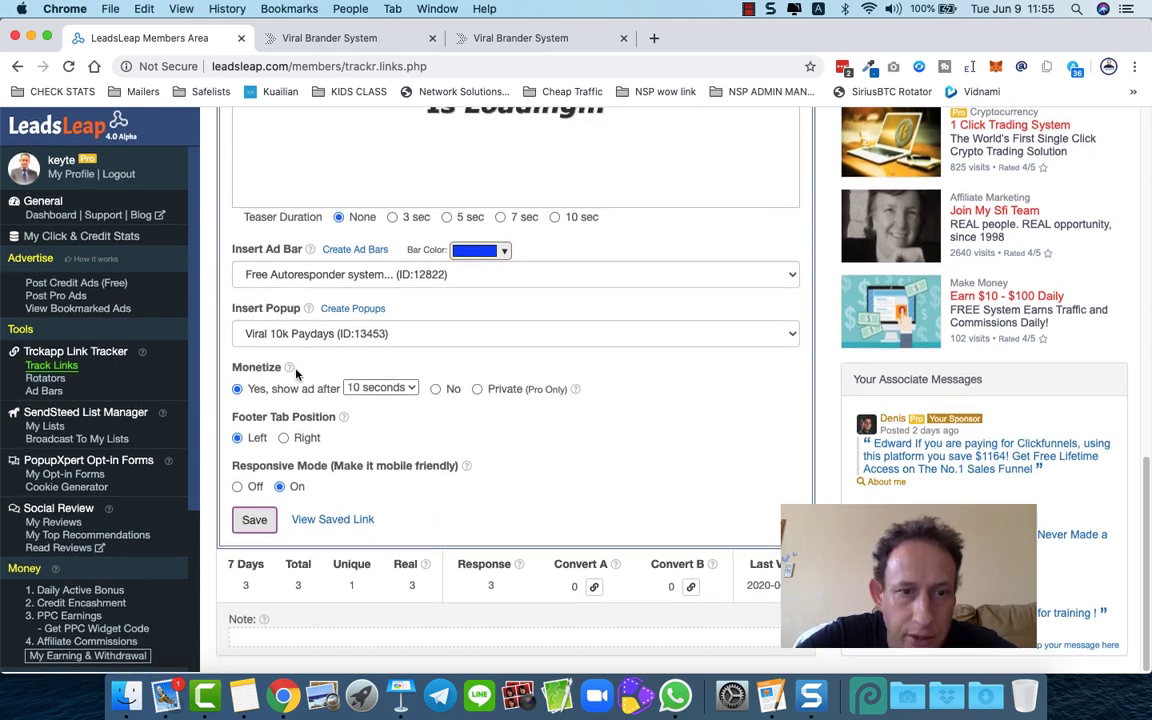
pyautogui.scroll(5, 296, 374)
pyautogui.scroll(10, 296, 374)
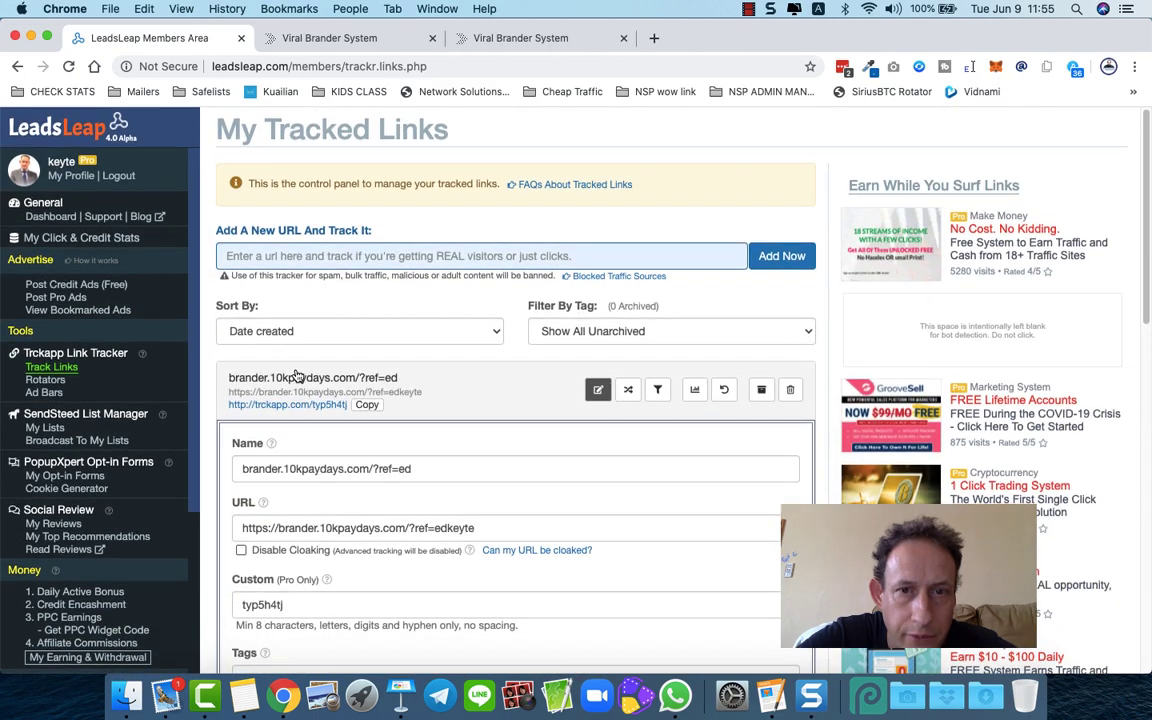
# - Open the trckapp short link from Track Links, dismiss its Sponsored Links panel, then close the test tab
pyautogui.click(50, 369)
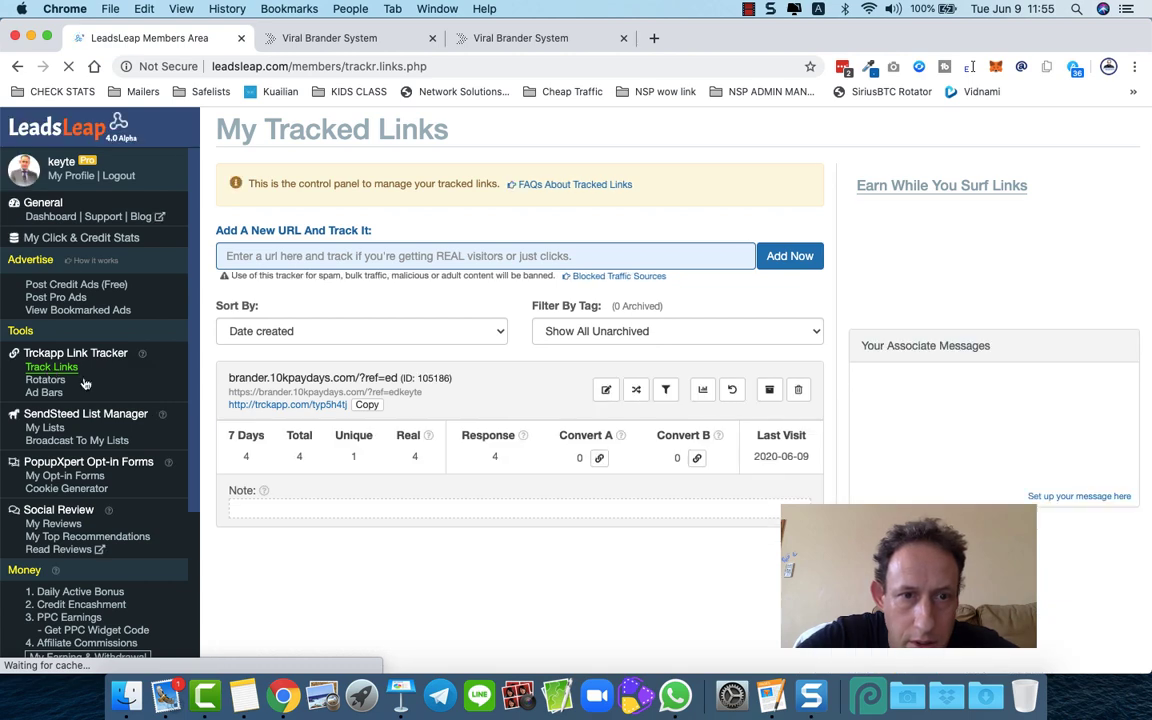
pyautogui.click(283, 404)
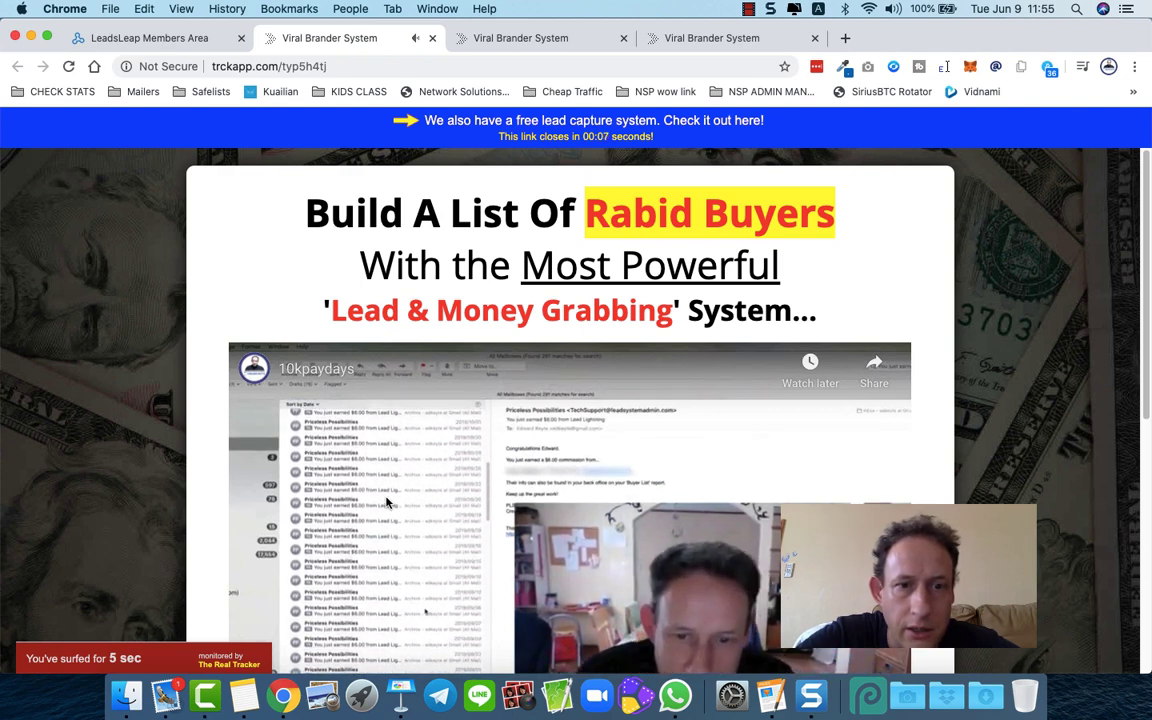
pyautogui.scroll(-1, 432, 535)
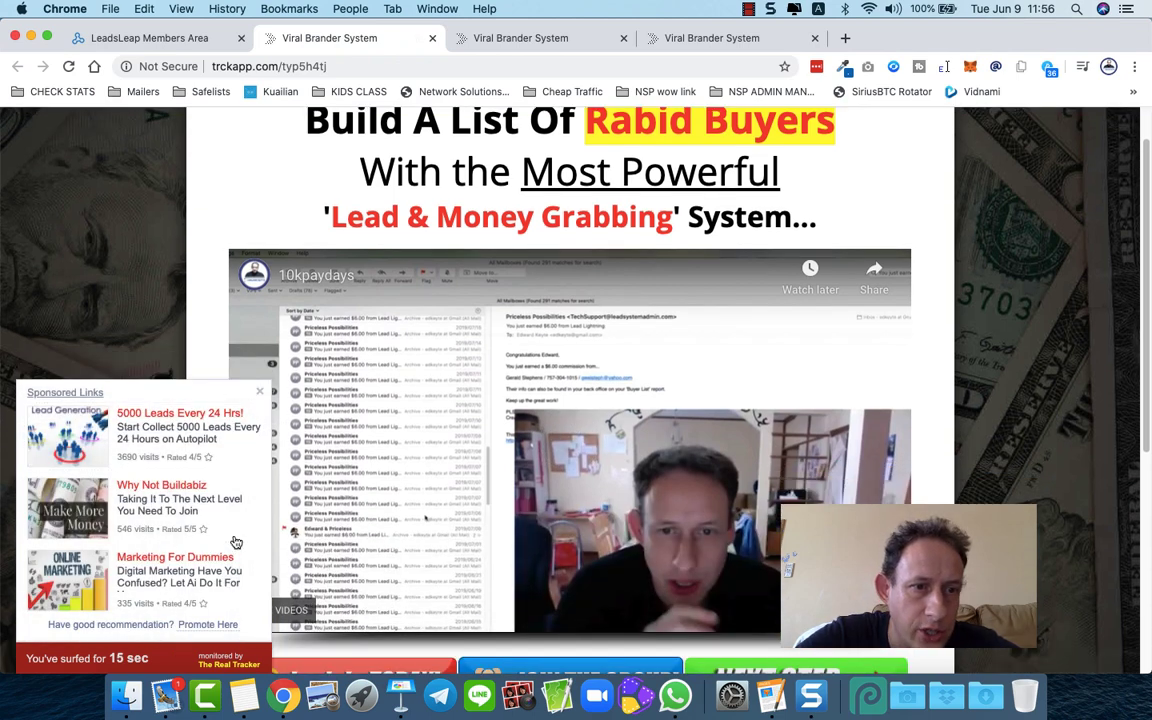
pyautogui.click(259, 393)
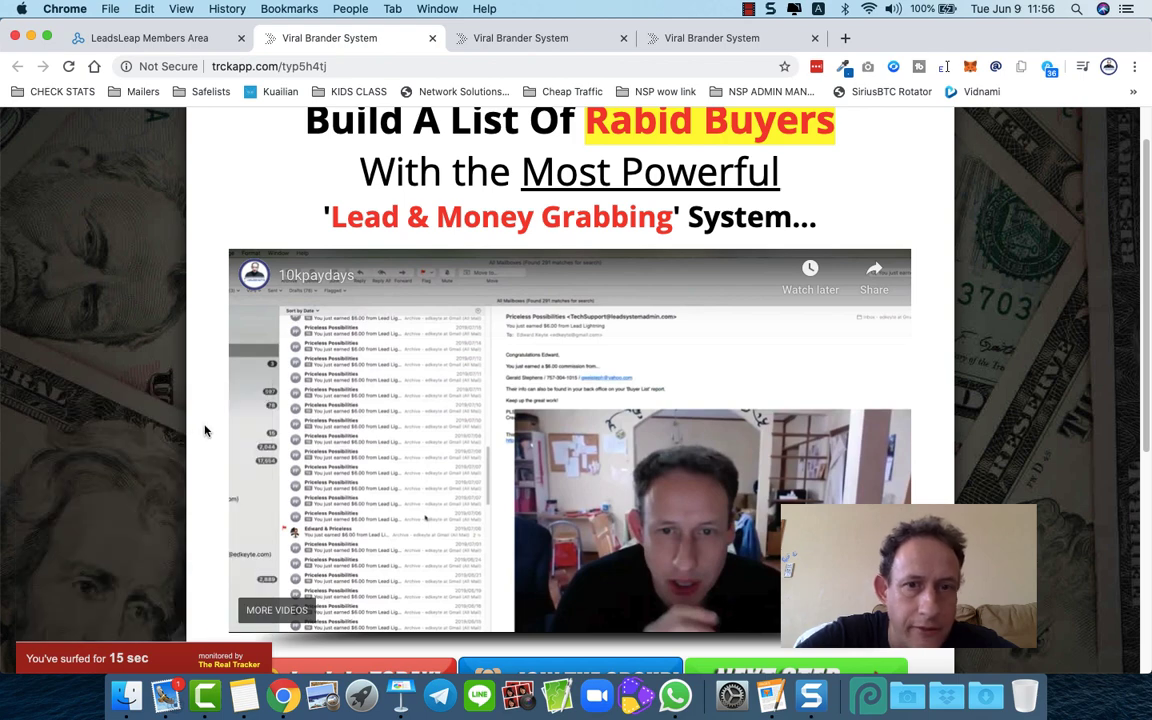
pyautogui.scroll(1, 206, 431)
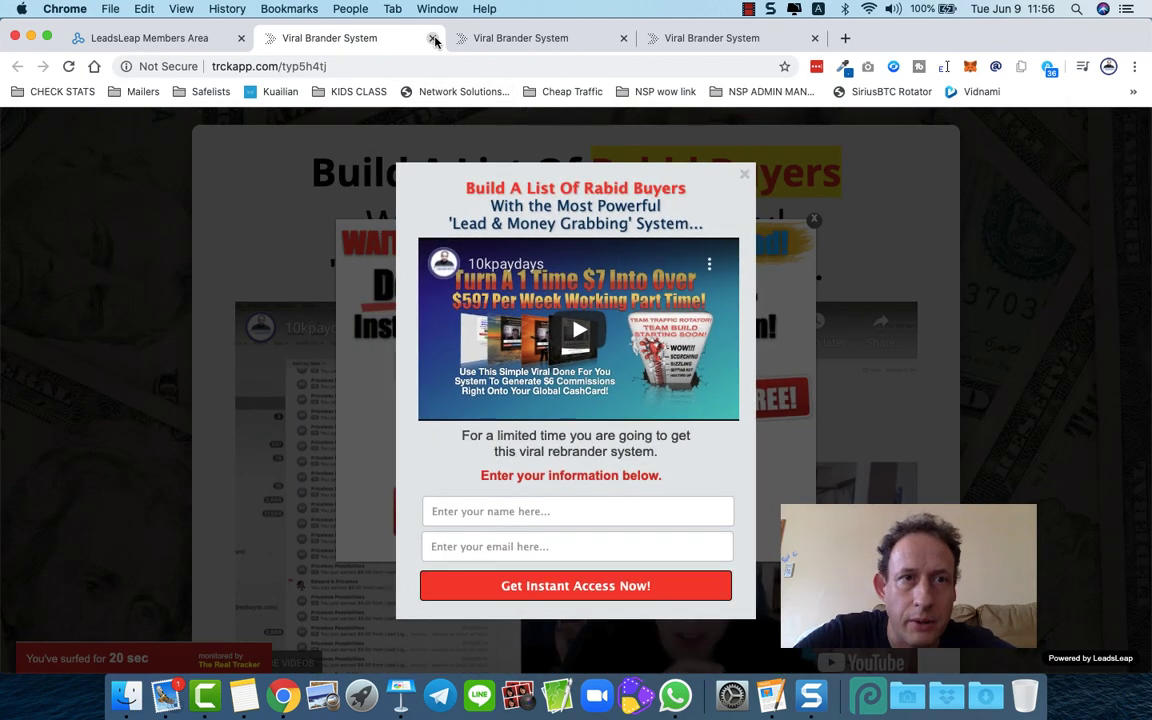
pyautogui.click(432, 38)
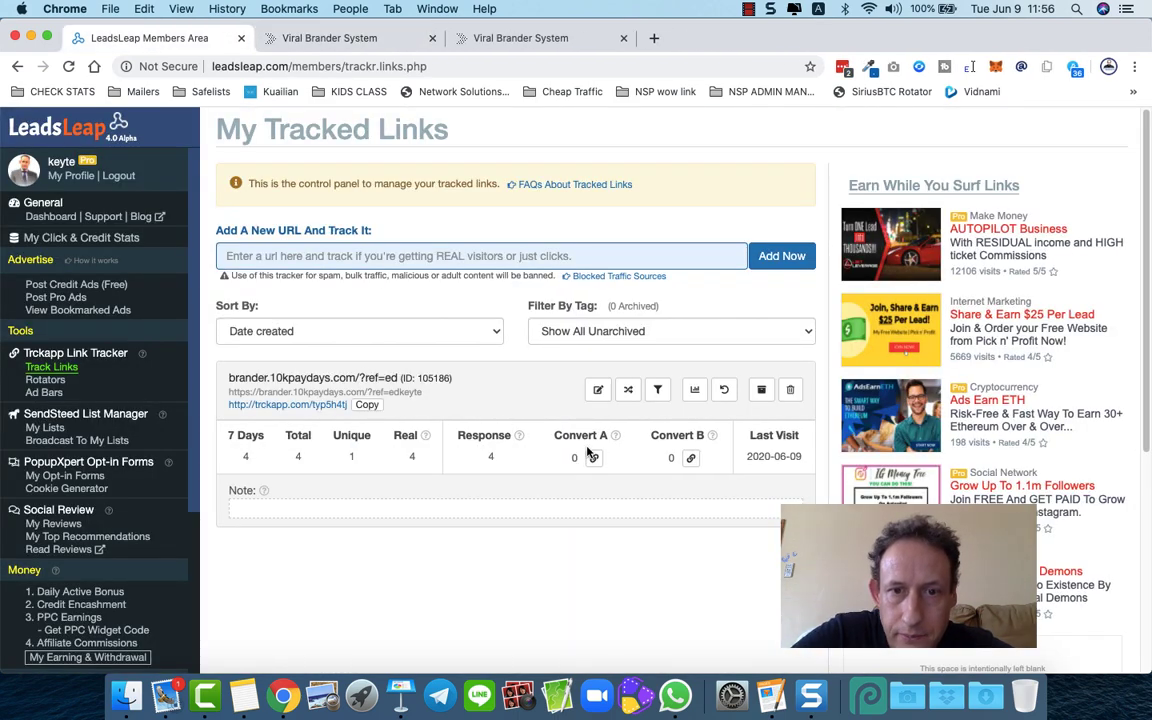
# - Open the tracked link's traffic details and scroll through its visit and surfing-duration charts
pyautogui.moveTo(615, 440)
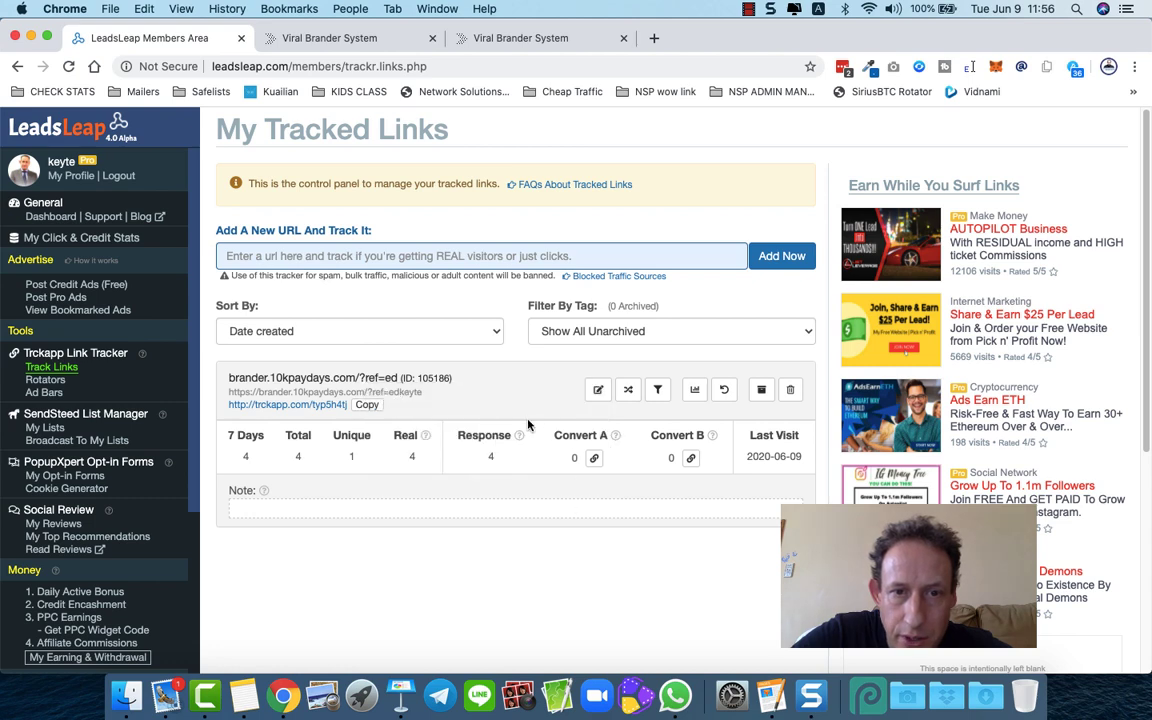
pyautogui.click(695, 391)
pyautogui.scroll(-4, 455, 411)
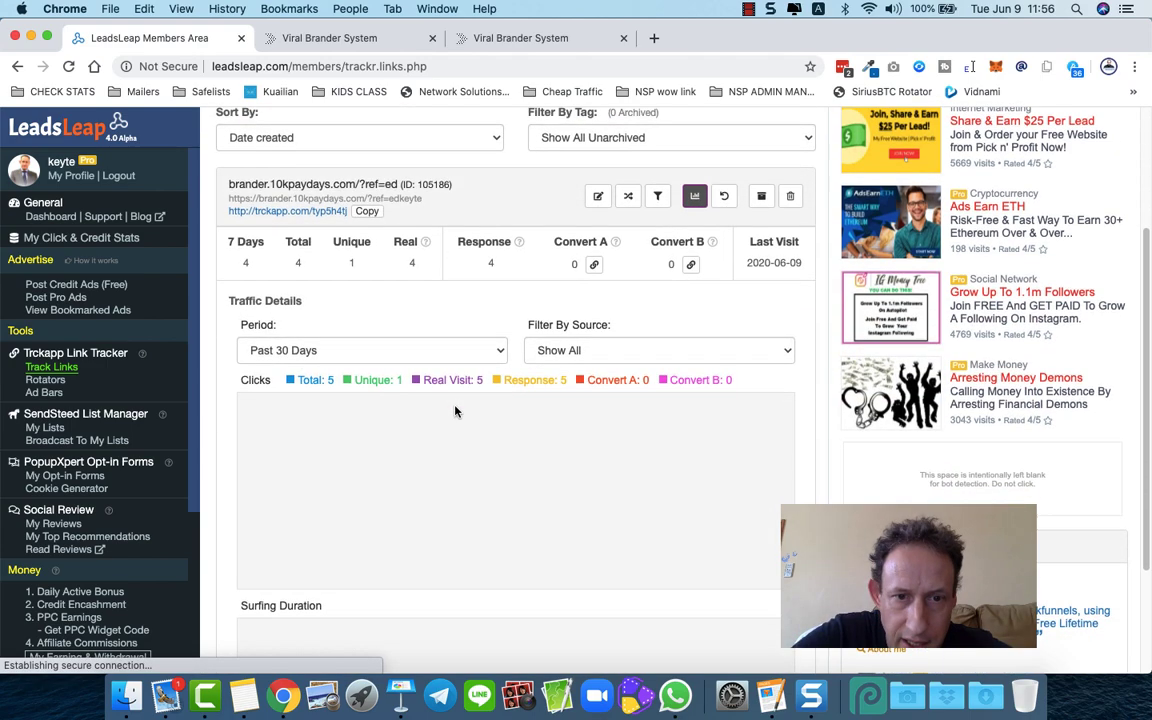
pyautogui.scroll(-2, 455, 411)
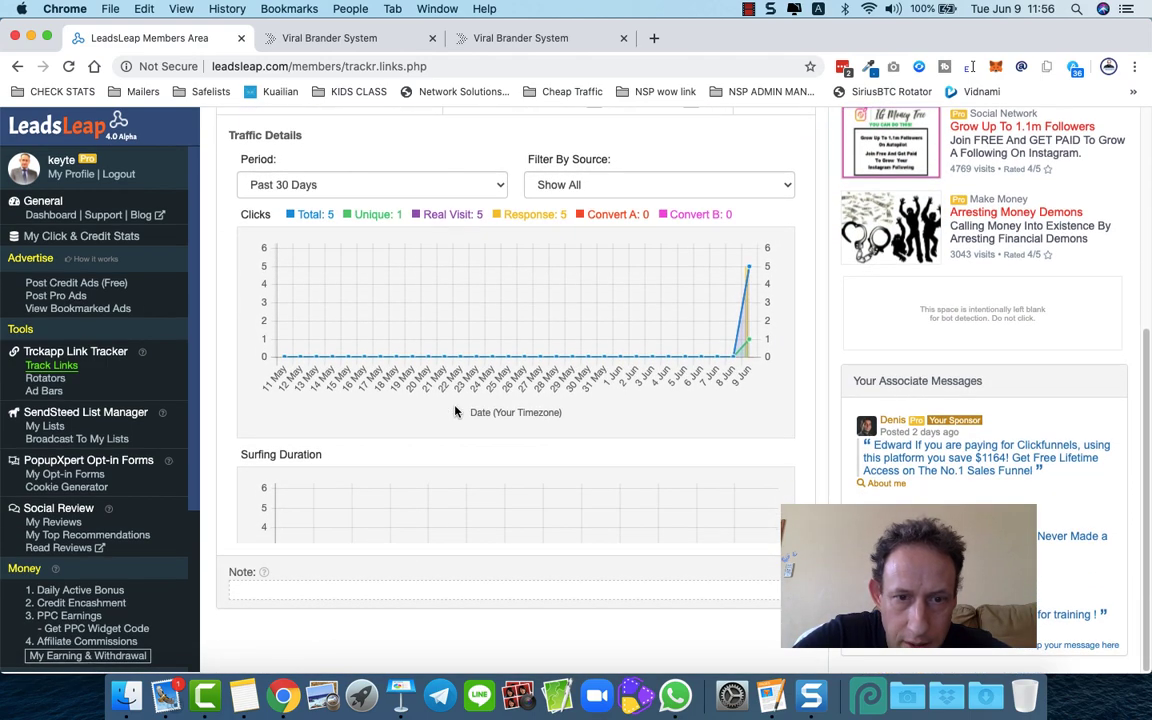
pyautogui.scroll(1, 455, 411)
pyautogui.scroll(-8, 455, 411)
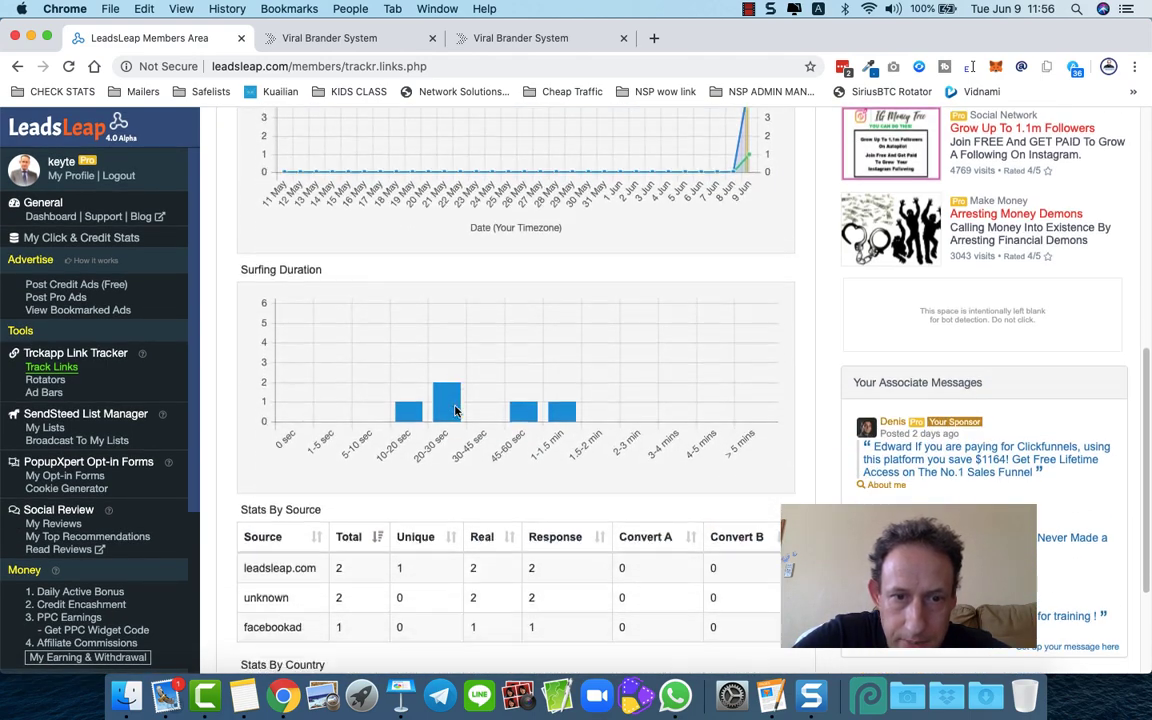
pyautogui.scroll(-1, 455, 411)
pyautogui.scroll(-1, 455, 411)
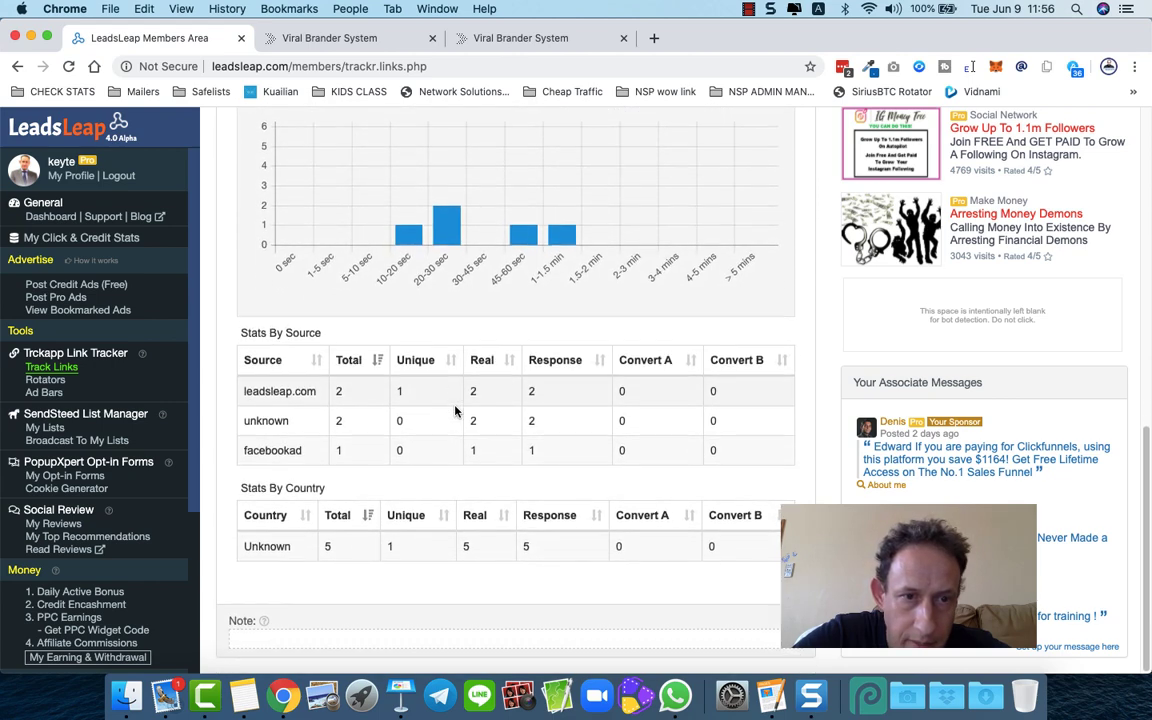
# - Review the stats by source, highlighting the facebookad source entry
pyautogui.moveTo(244, 450); pyautogui.dragTo(300, 450)
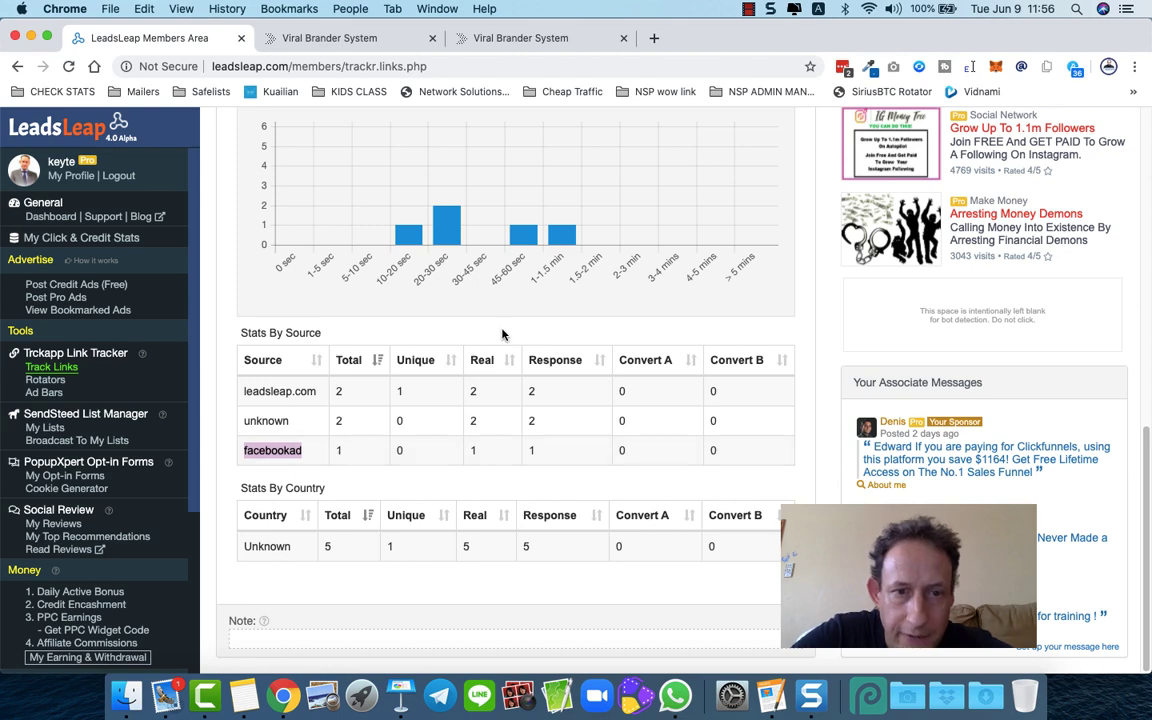
pyautogui.scroll(1, 497, 533)
pyautogui.scroll(1, 498, 535)
pyautogui.scroll(-2, 498, 535)
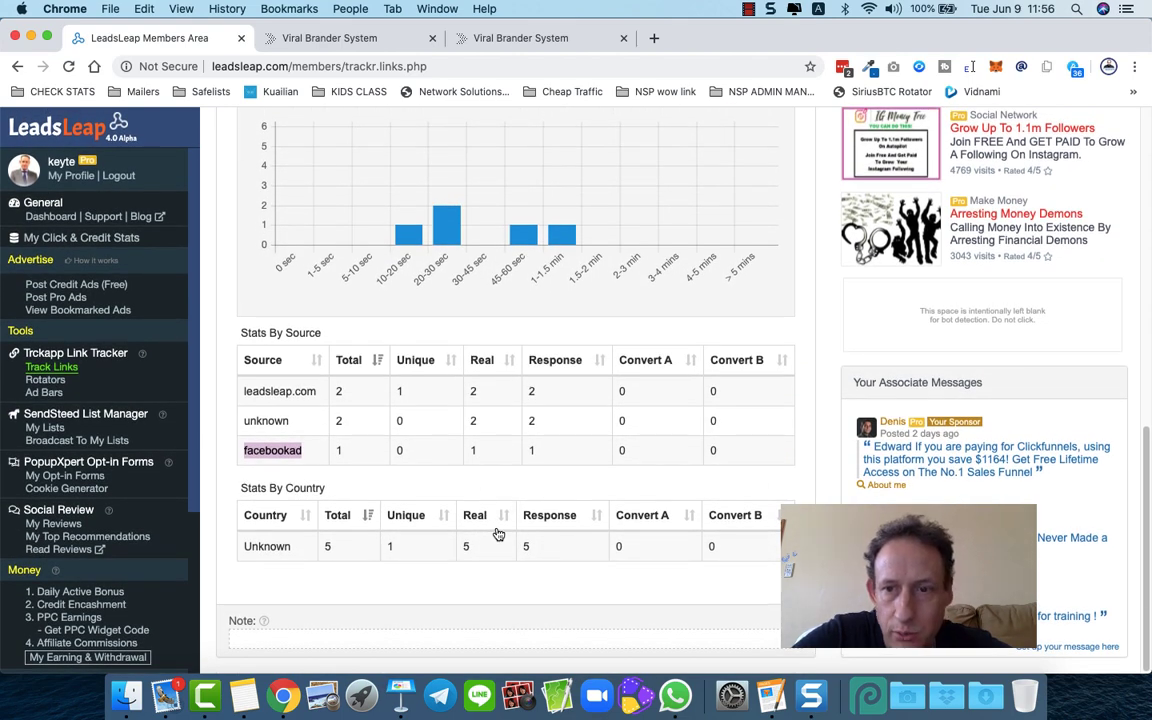
pyautogui.click(315, 460)
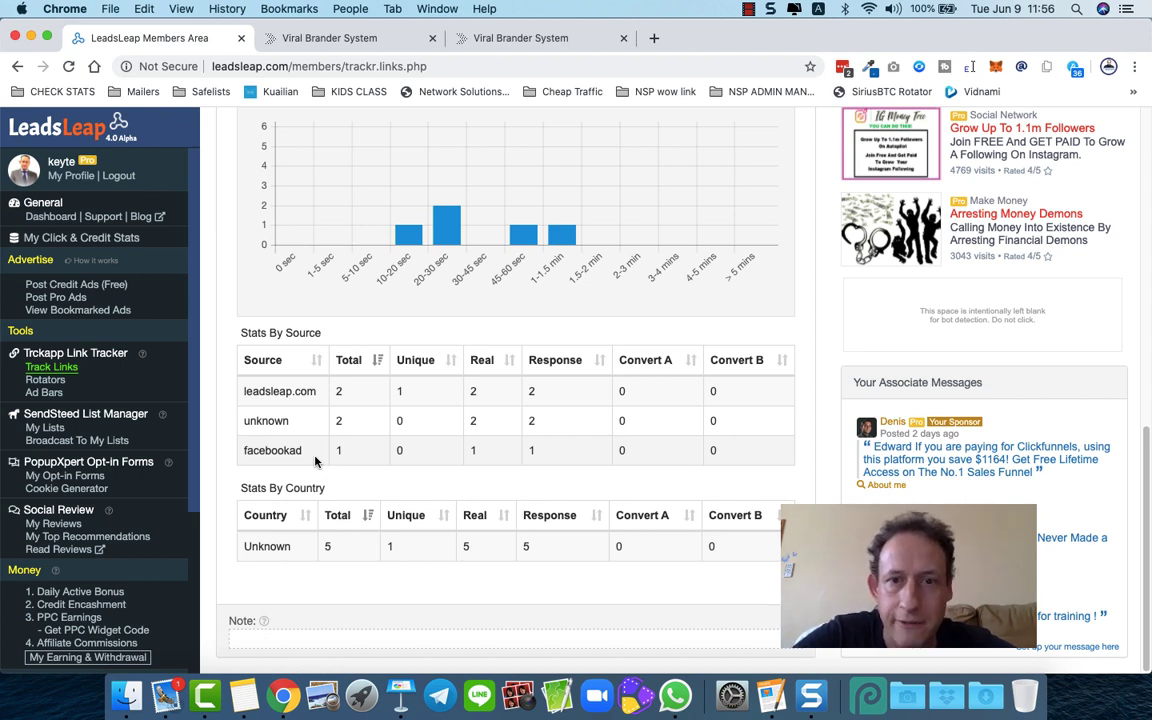
# - Finish browsing the stats, then go to the Ad Bars page via Rotators
pyautogui.scroll(10, 315, 460)
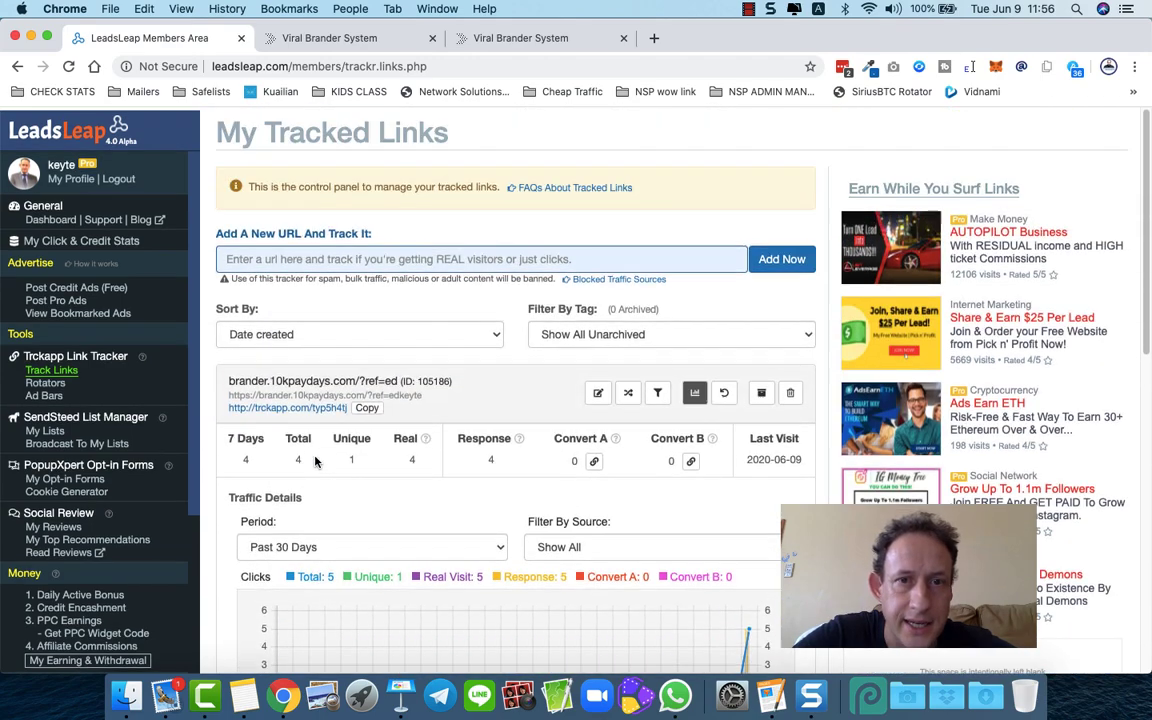
pyautogui.scroll(-5, 315, 460)
pyautogui.scroll(-9, 315, 460)
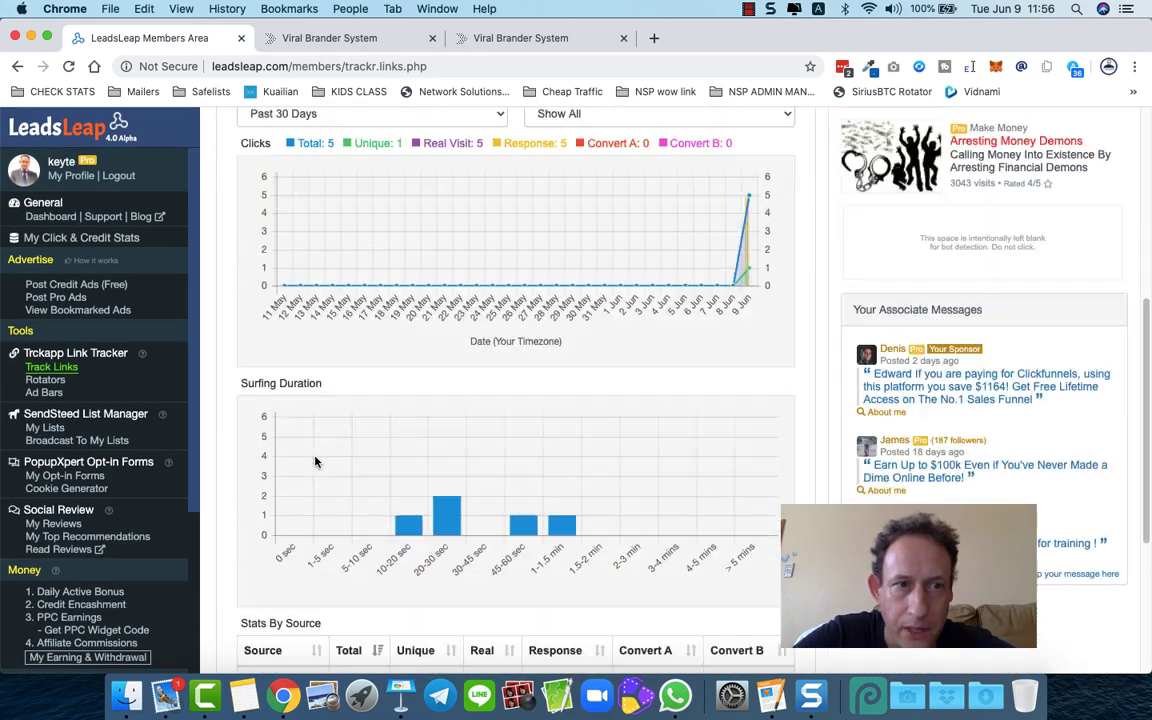
pyautogui.click(44, 381)
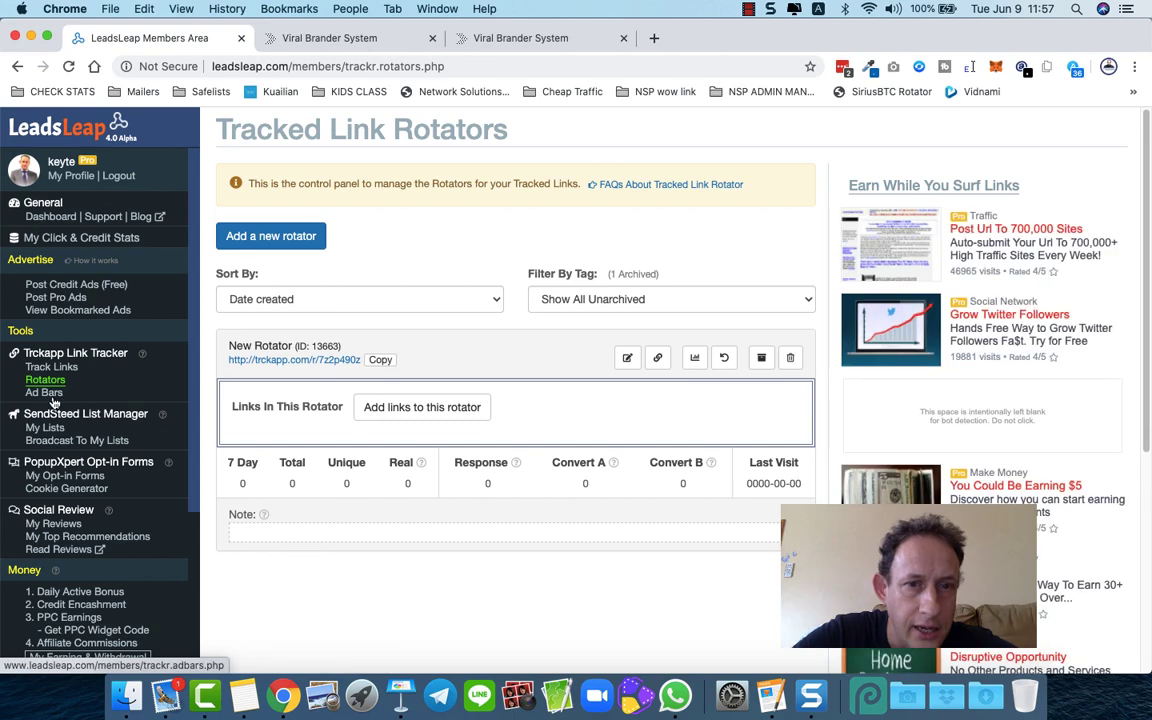
pyautogui.click(44, 393)
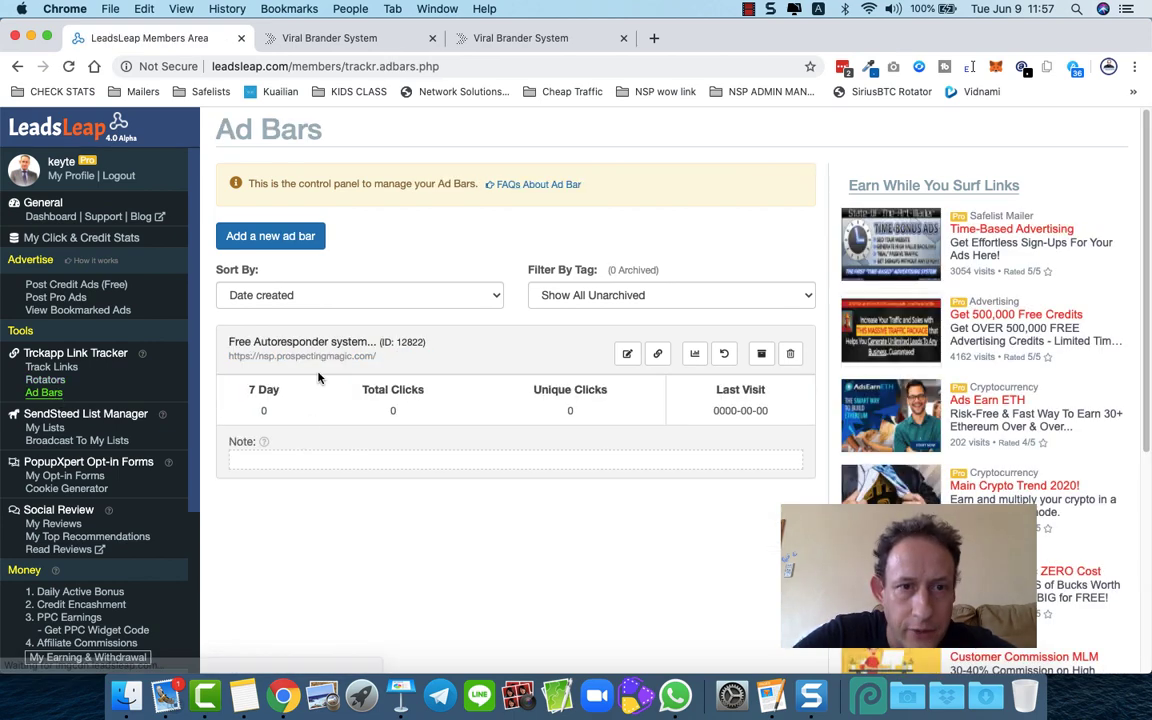
# - List the links using the Free Autoresponder ad bar, revealing the brander.10kpaydays.com tracked link
pyautogui.click(658, 355)
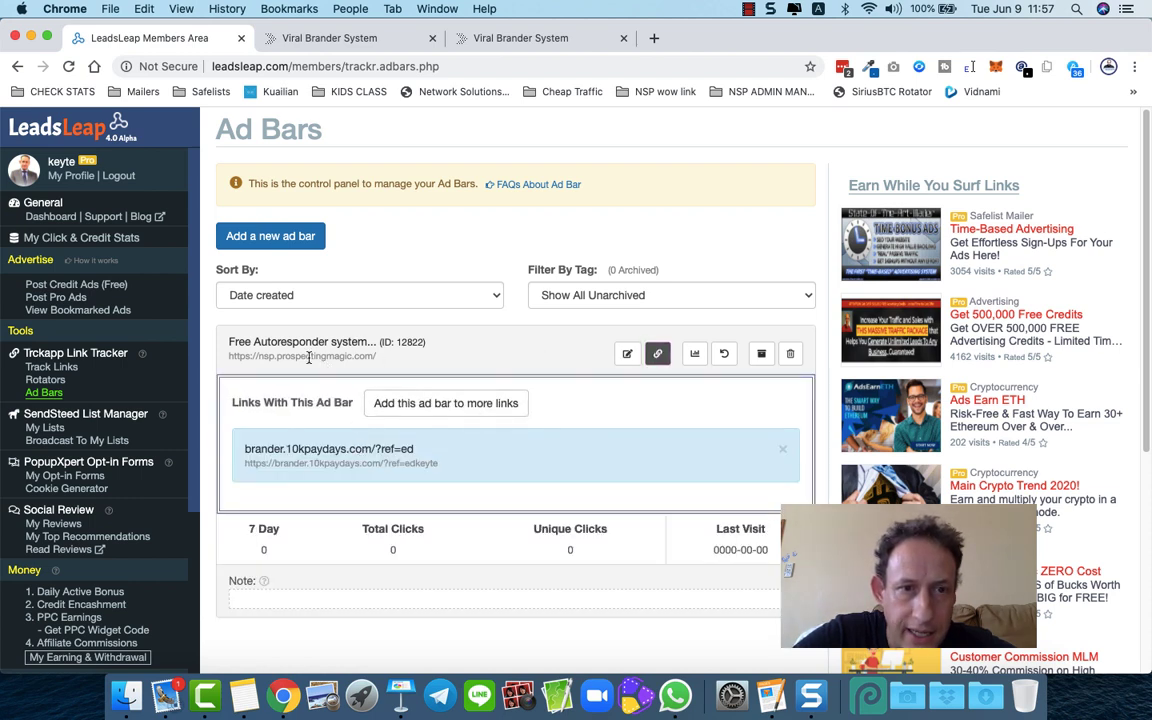
pyautogui.scroll(-2, 435, 369)
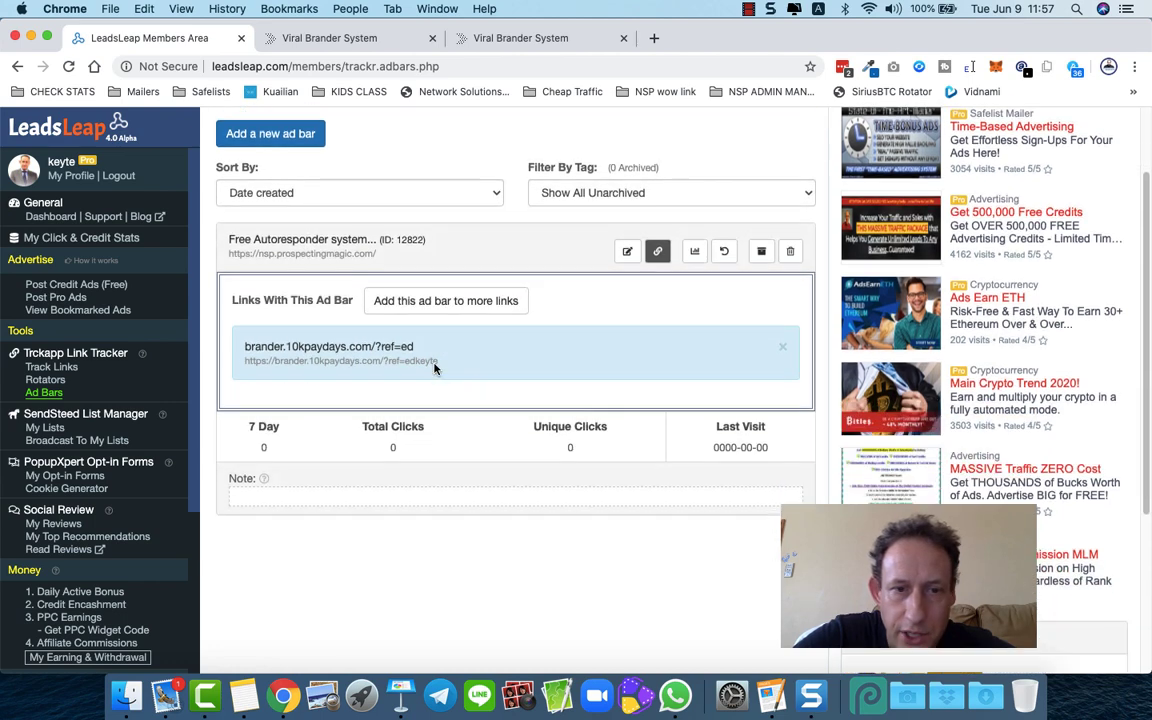
pyautogui.scroll(3, 435, 369)
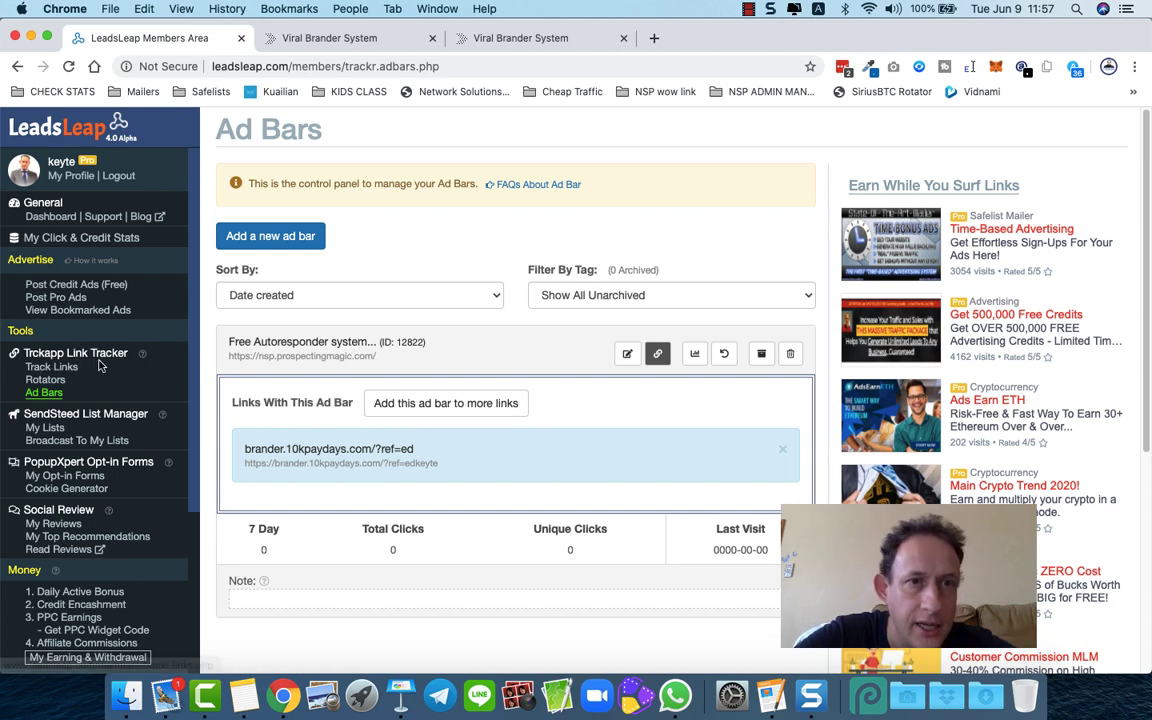
# - Reopen the tracked link's edit form and select its brander.10kpaydays.com destination URL
pyautogui.click(53, 368)
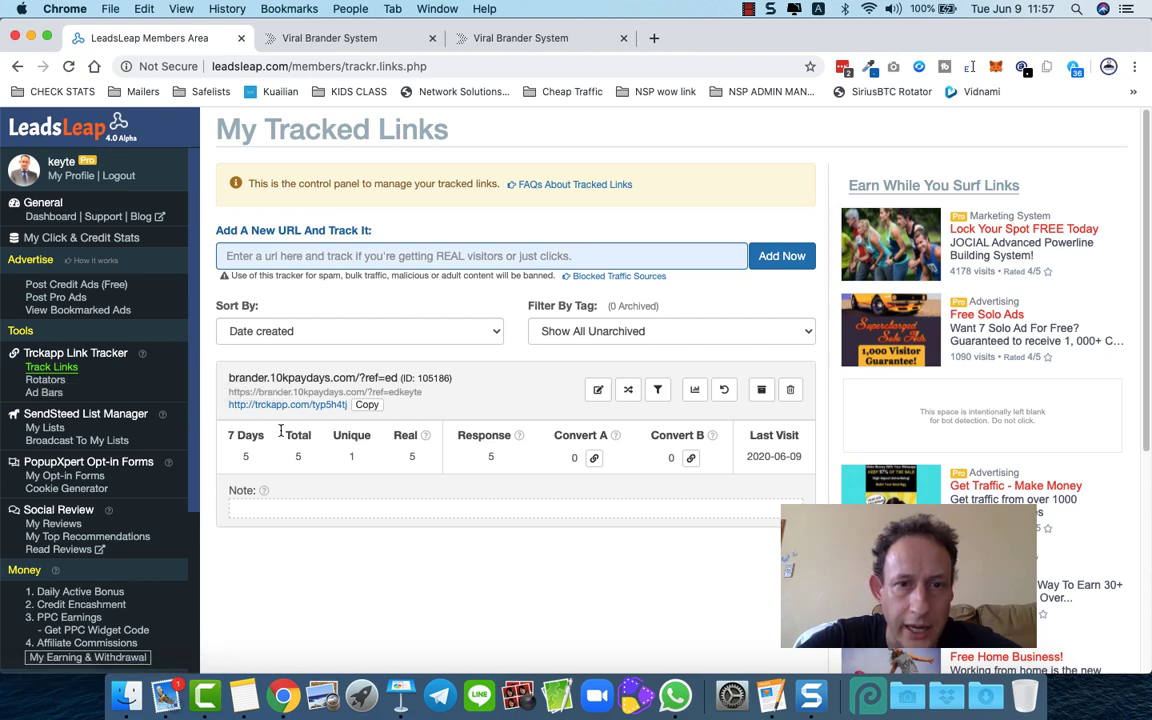
pyautogui.click(598, 389)
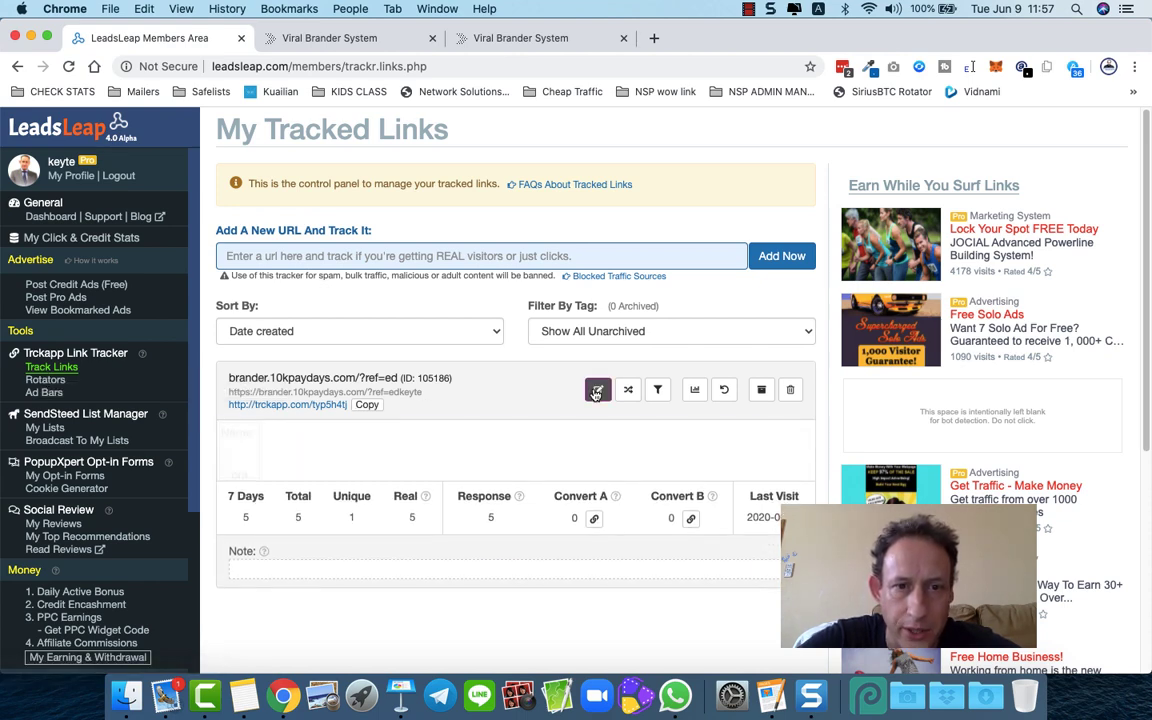
pyautogui.scroll(-2, 466, 407)
pyautogui.moveTo(405, 368); pyautogui.dragTo(230, 370)
pyautogui.scroll(-1, 390, 368)
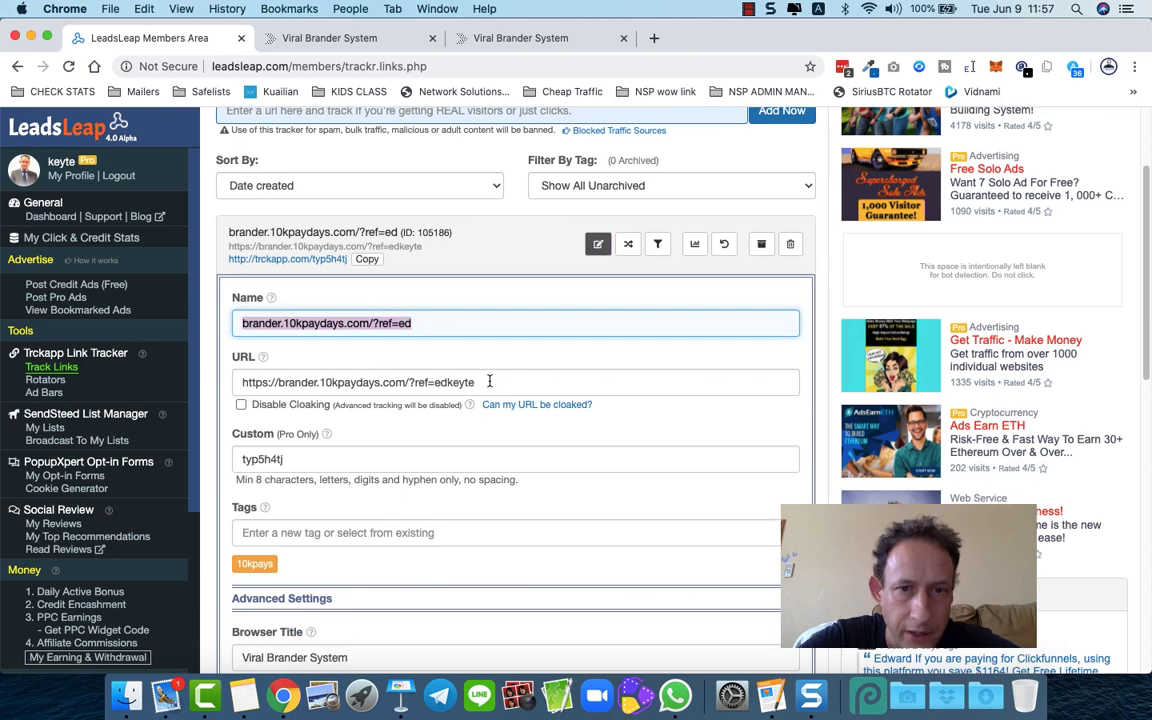
pyautogui.moveTo(489, 381); pyautogui.dragTo(231, 383)
pyautogui.click(256, 383)
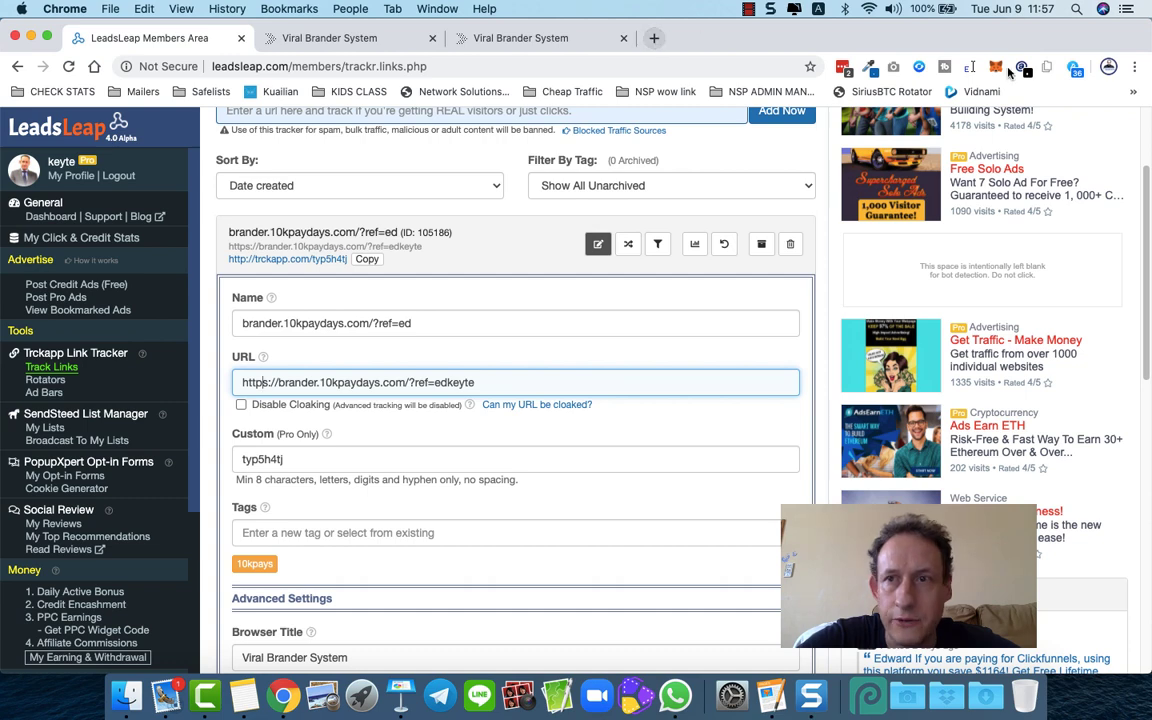
# - Open the Paraiba dashboard from the hidden bookmarks in a new tab
pyautogui.click(1134, 91)
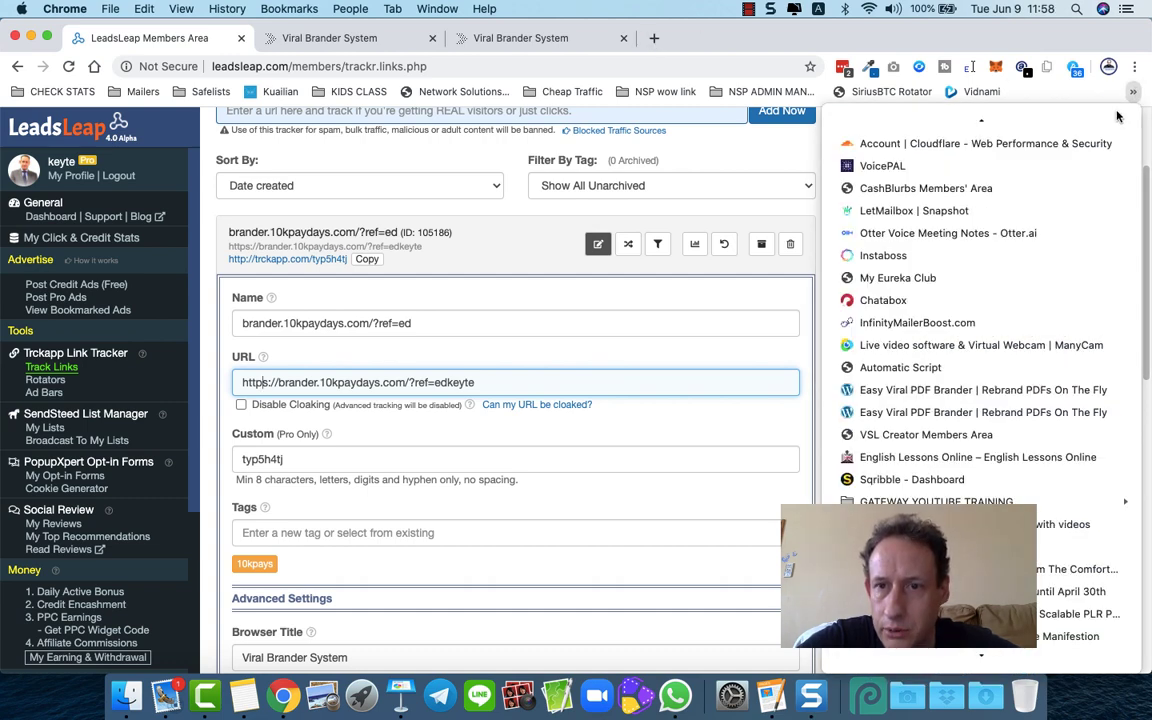
pyautogui.scroll(-3, 1010, 300)
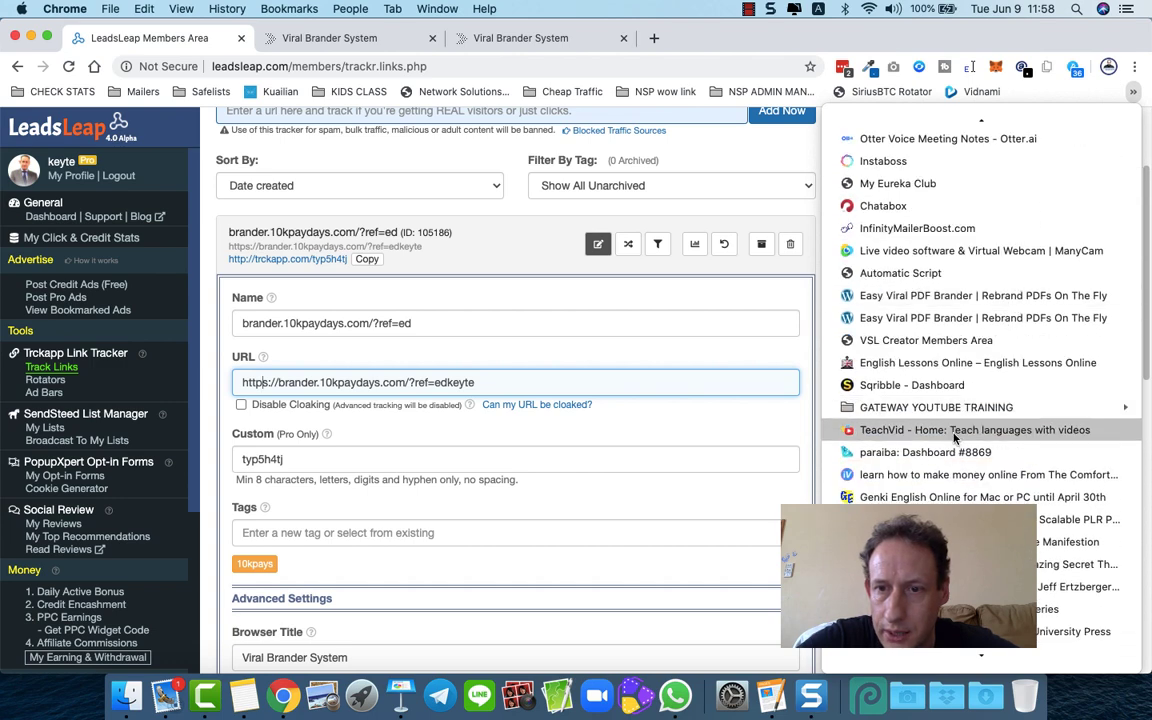
pyautogui.middleClick(951, 452)
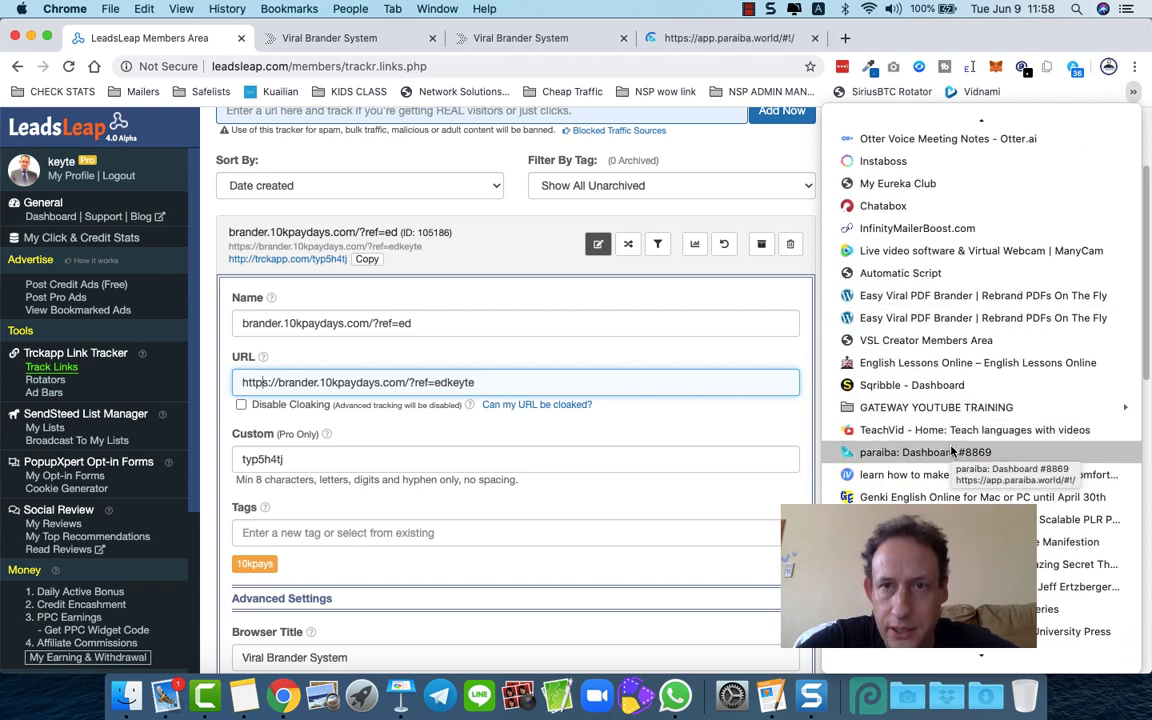
pyautogui.click(705, 40)
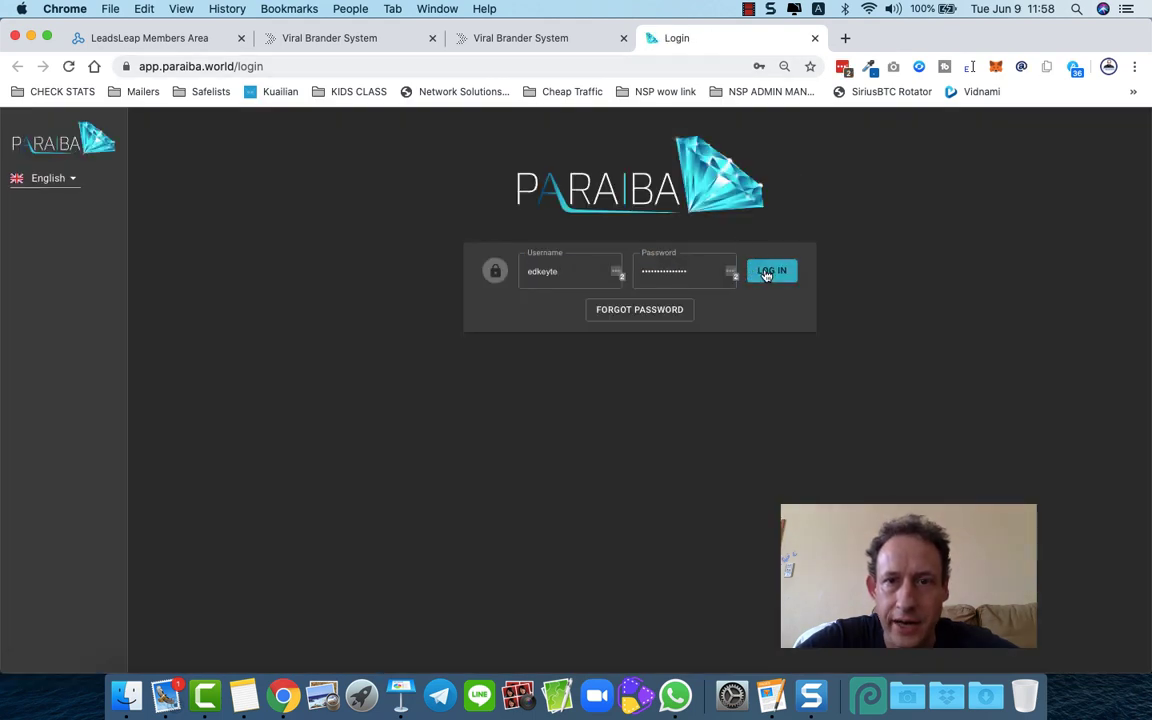
# - Log in to Paraiba using the saved LastPass credentials
pyautogui.click(766, 272)
pyautogui.click(691, 278)
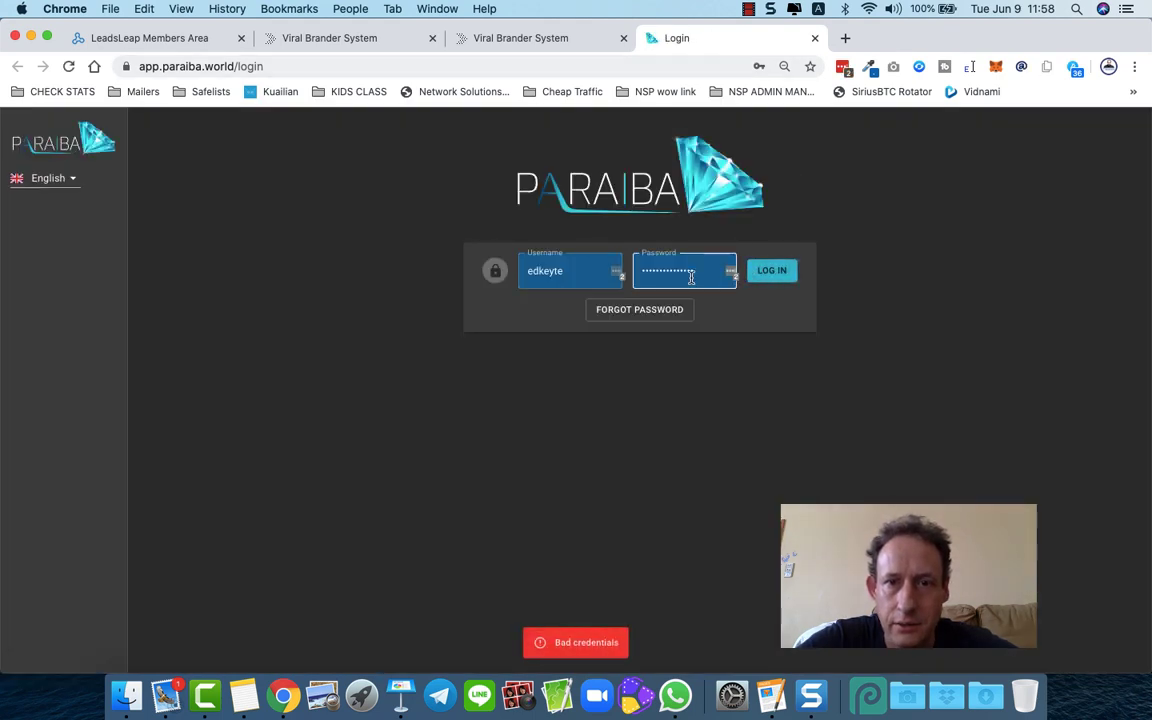
pyautogui.press('Return')
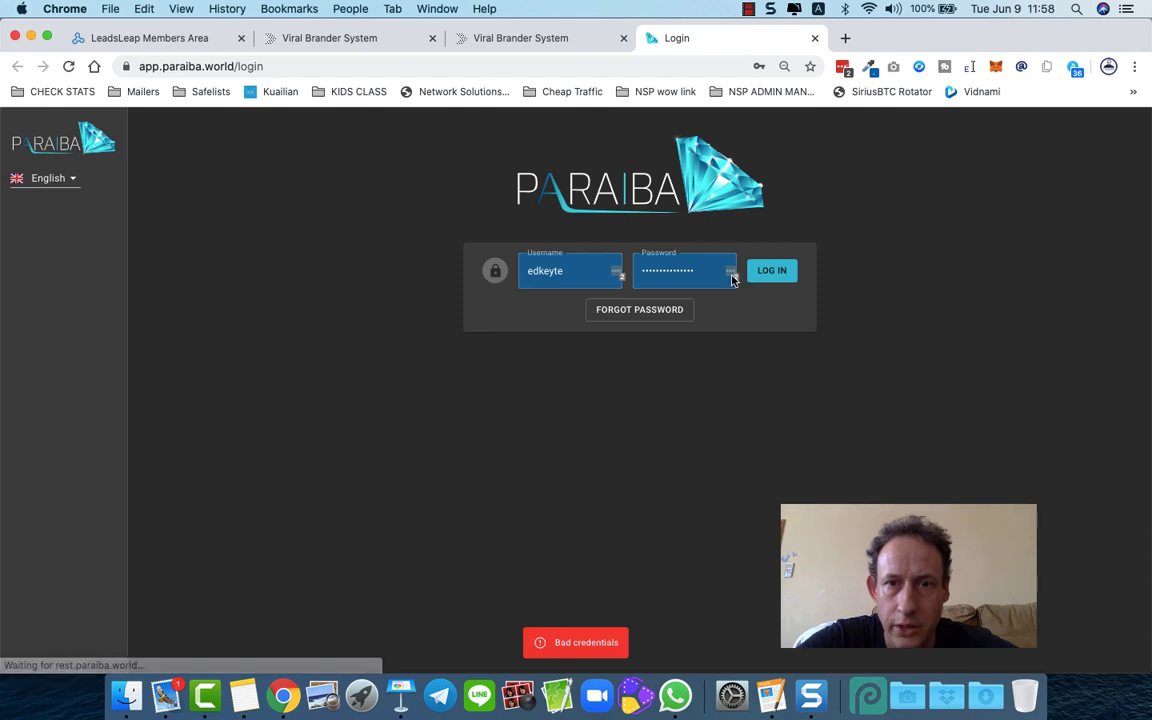
pyautogui.click(731, 275)
pyautogui.click(633, 366)
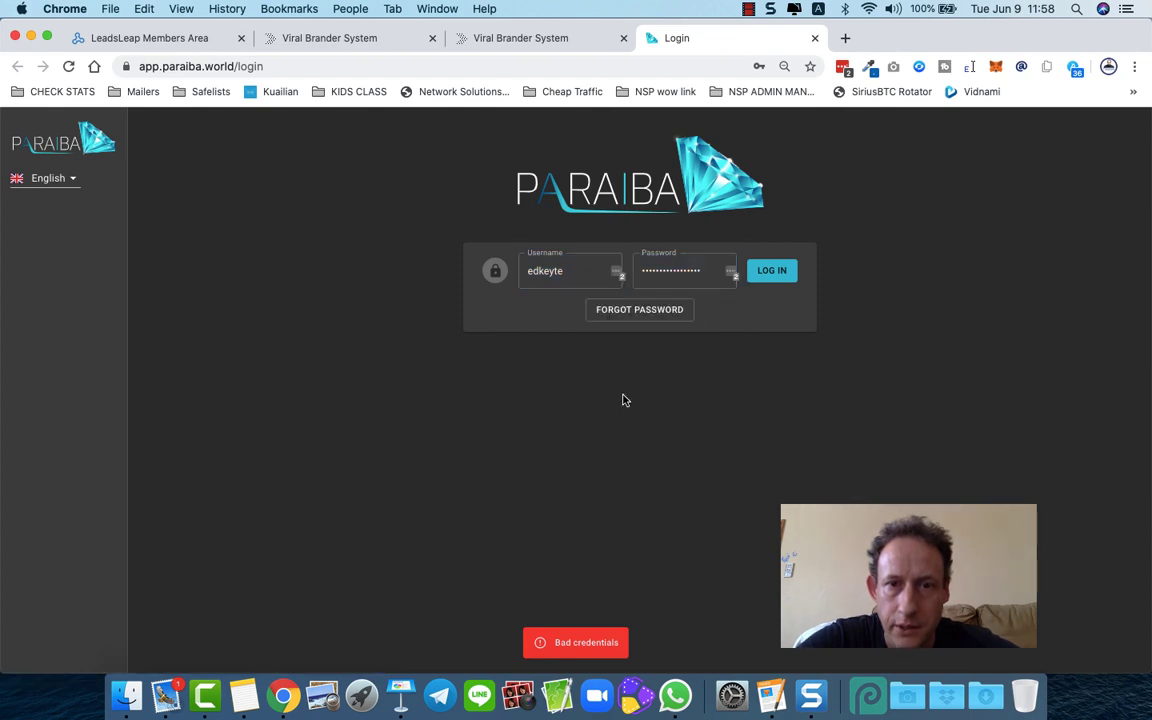
pyautogui.click(784, 280)
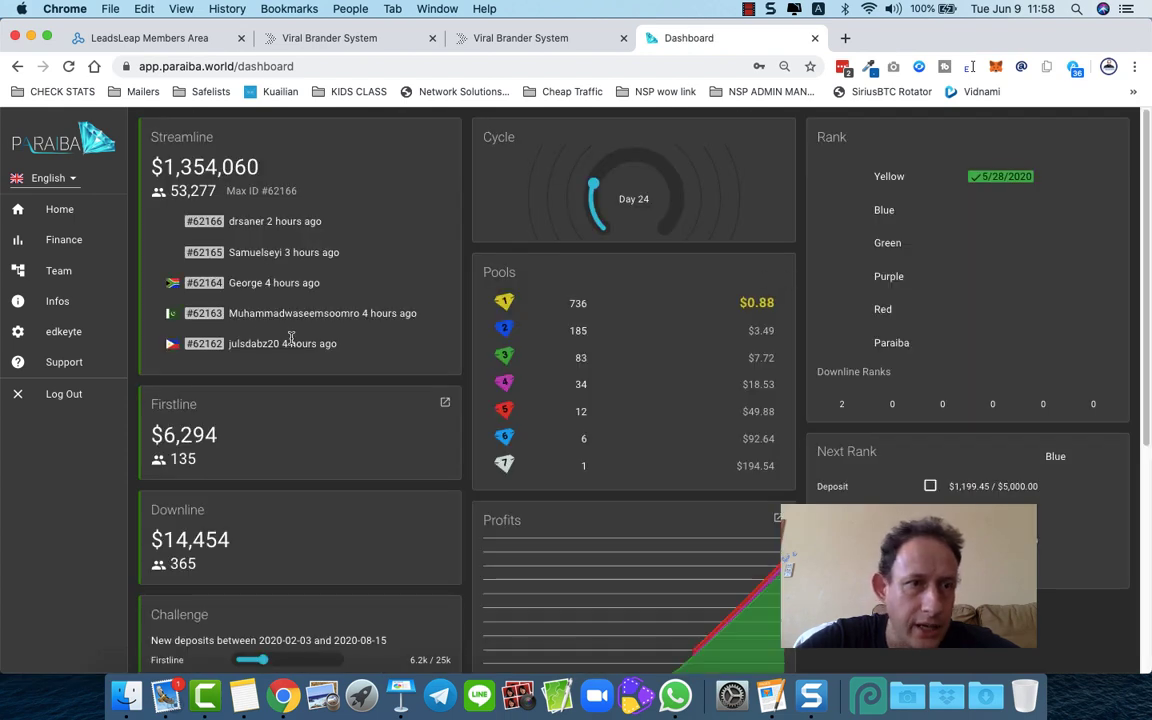
# - Copy the short paraiba.world/aff link from the account's Affiliate section
pyautogui.click(53, 335)
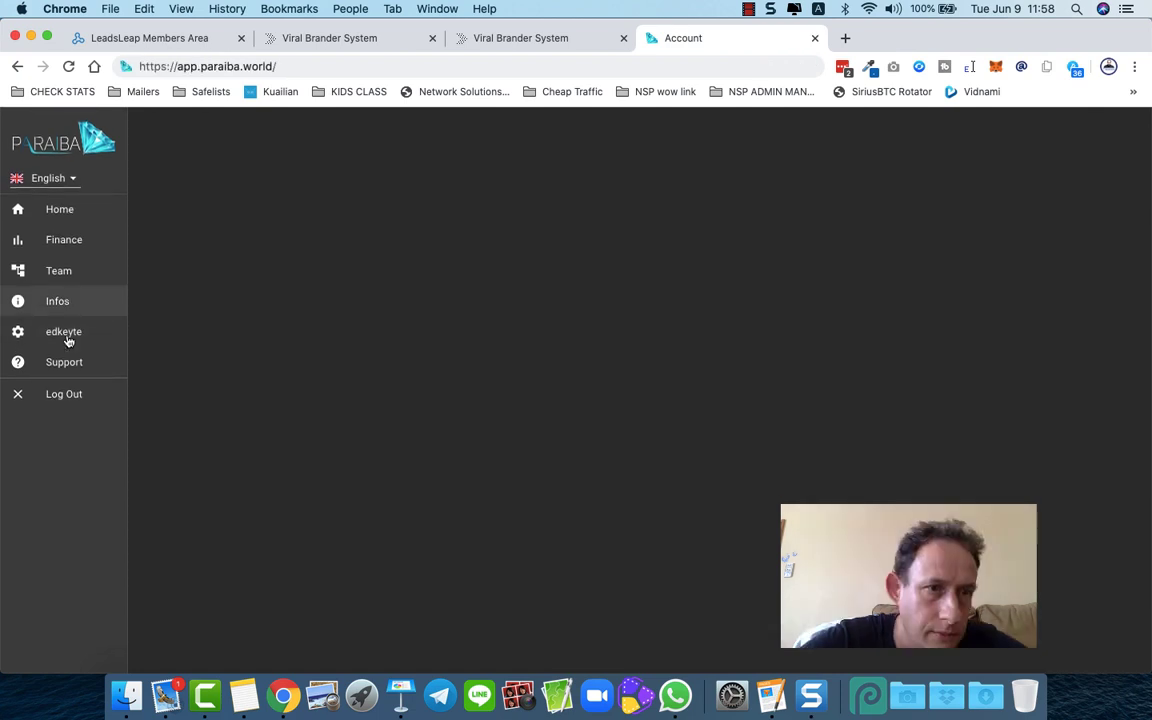
pyautogui.click(67, 338)
pyautogui.click(198, 170)
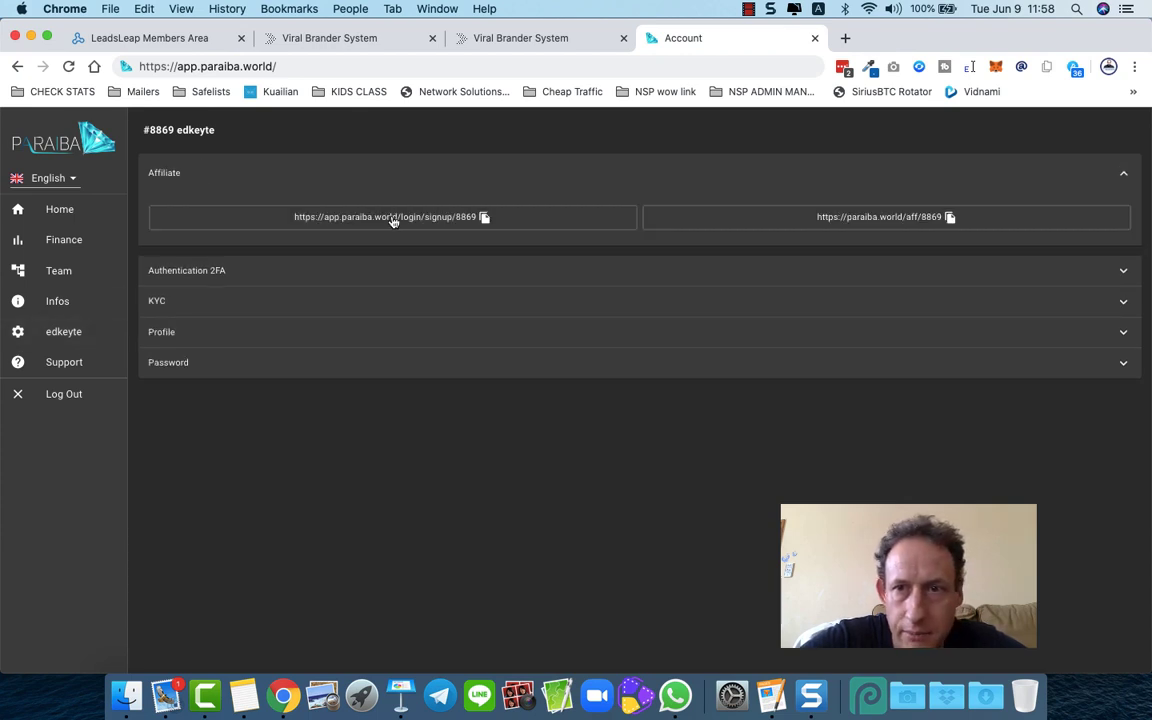
pyautogui.click(950, 217)
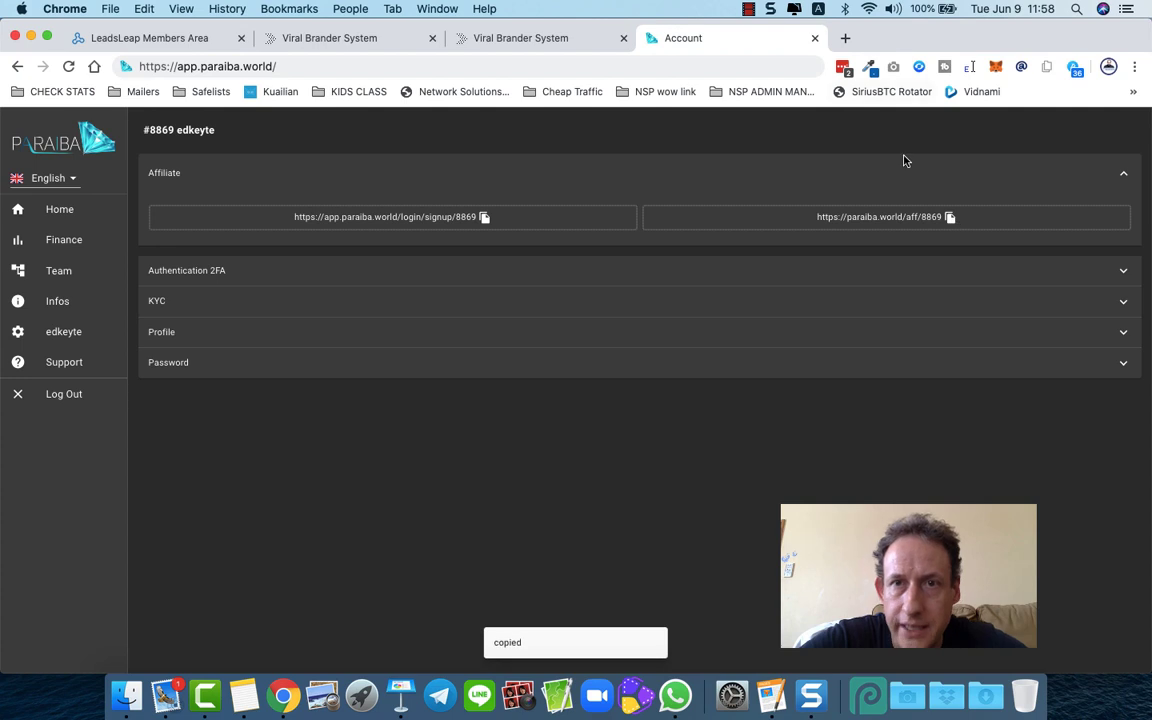
# - Log out of Paraiba and paste the affiliate link into the address bar
pyautogui.click(776, 68)
pyautogui.click(66, 393)
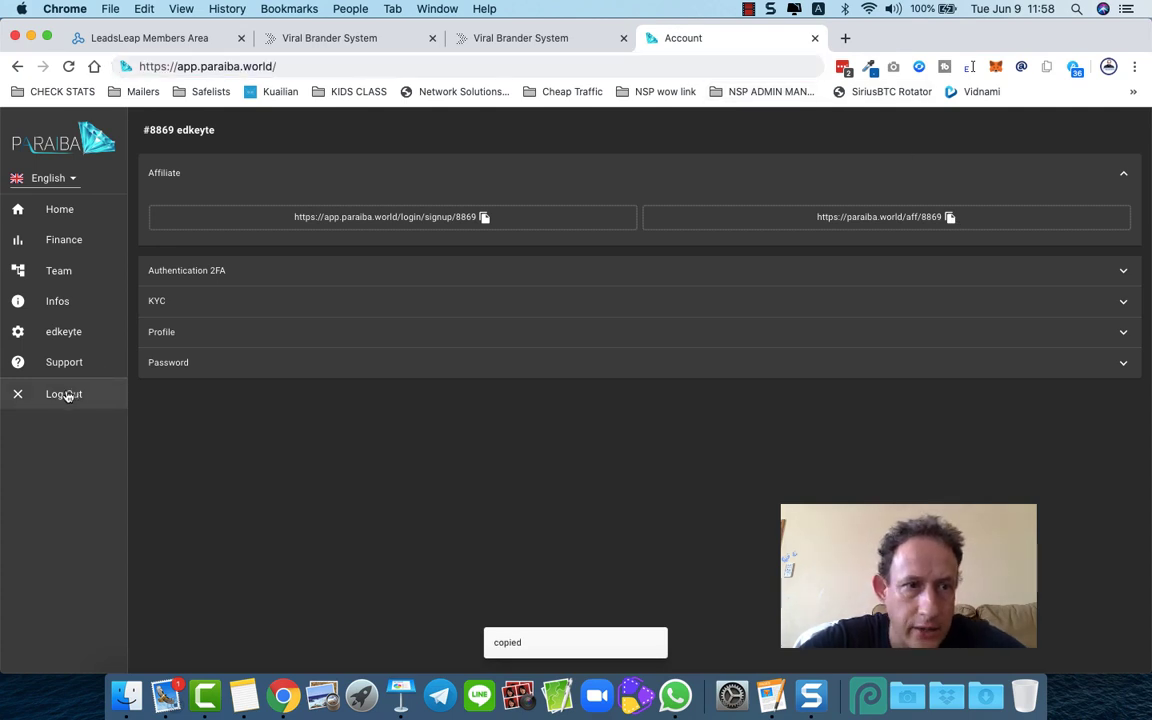
pyautogui.click(210, 66)
pyautogui.press('super+v')
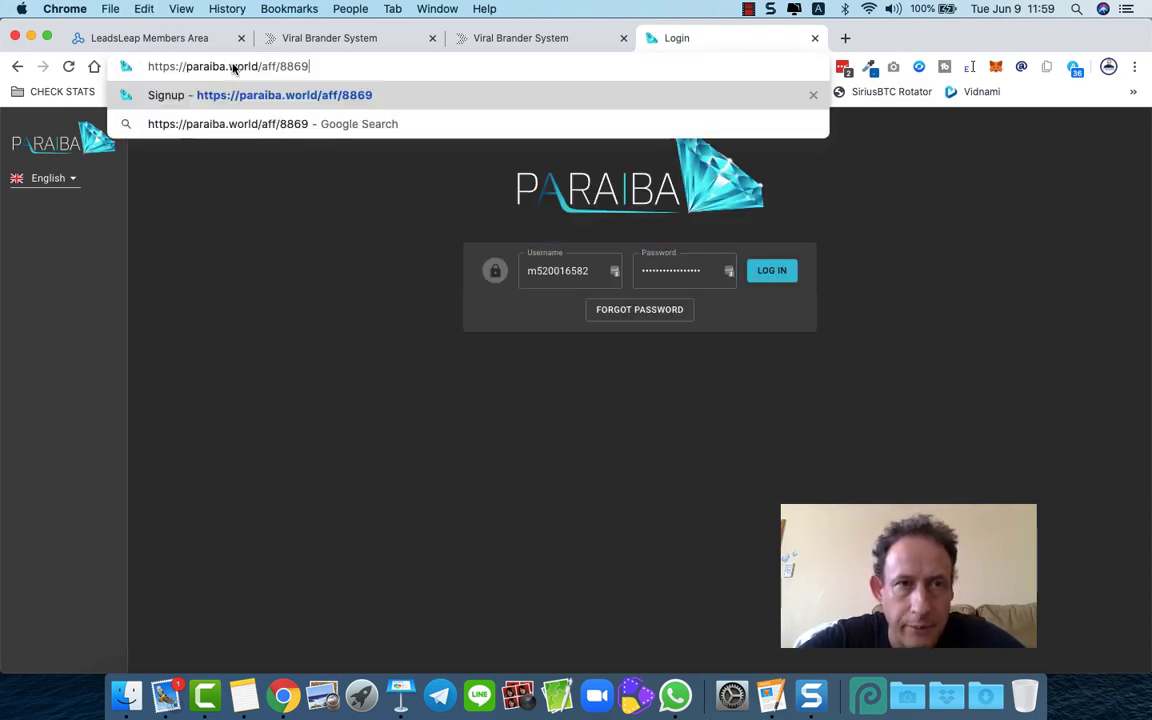
# - Load the affiliate link, copy the resulting Paraiba signup page address, and switch back to LeadsLeap
pyautogui.press('Return')
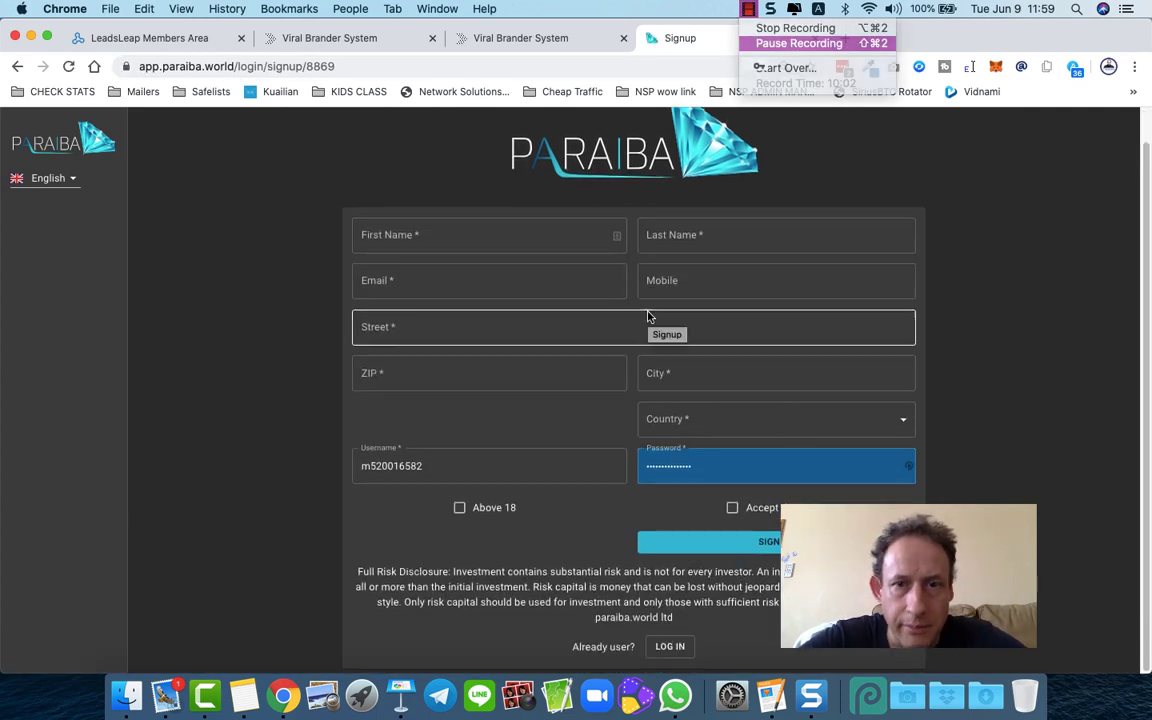
pyautogui.scroll(1, 648, 317)
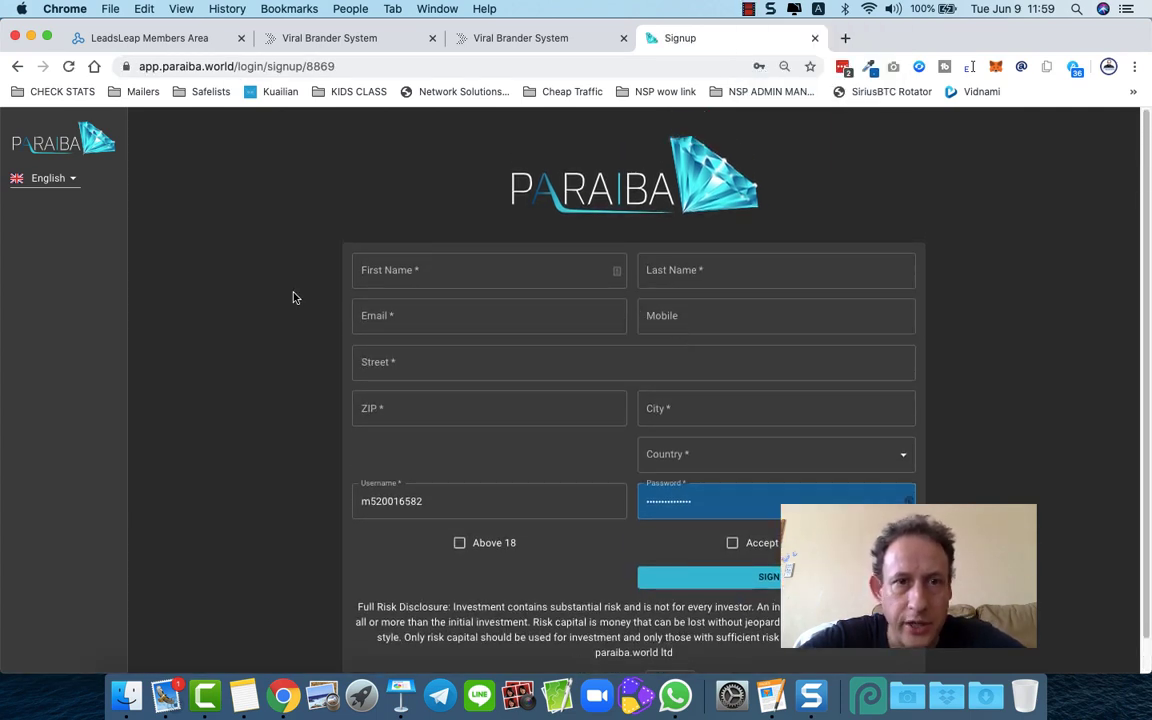
pyautogui.click(297, 66)
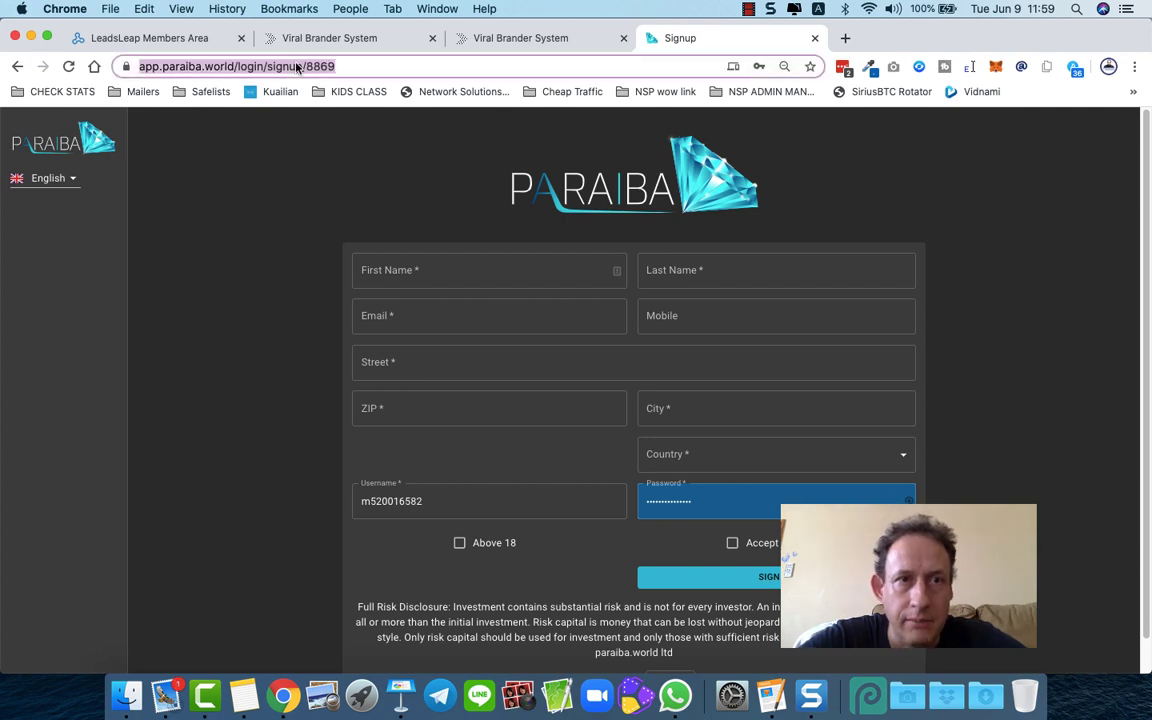
pyautogui.rightClick(297, 66)
pyautogui.click(327, 185)
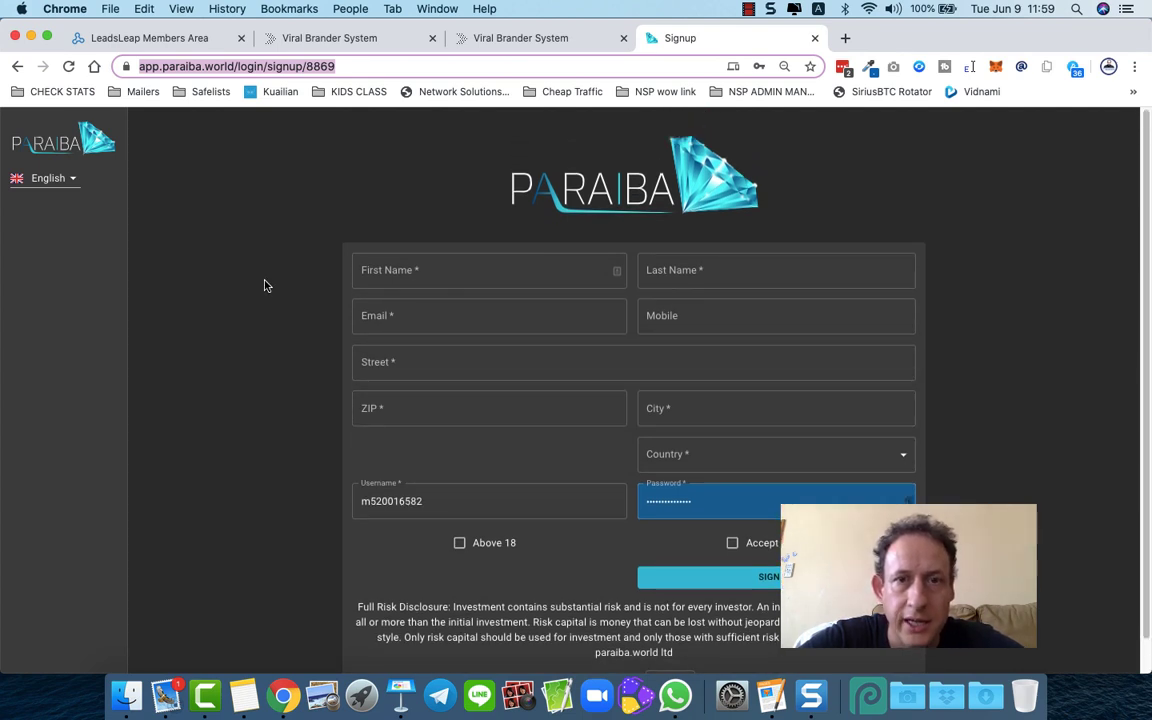
pyautogui.click(150, 38)
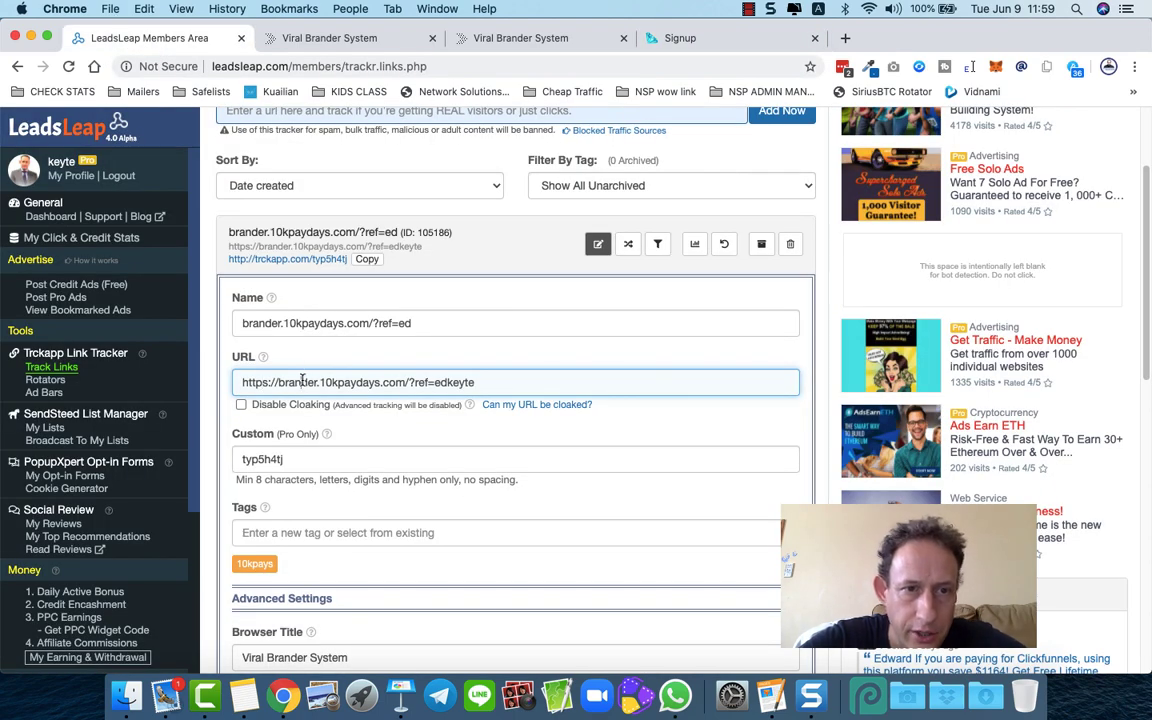
# - Replace the tracked link's destination URL with the Paraiba signup address and save it
pyautogui.tripleClick(301, 382)
pyautogui.press('super+v')
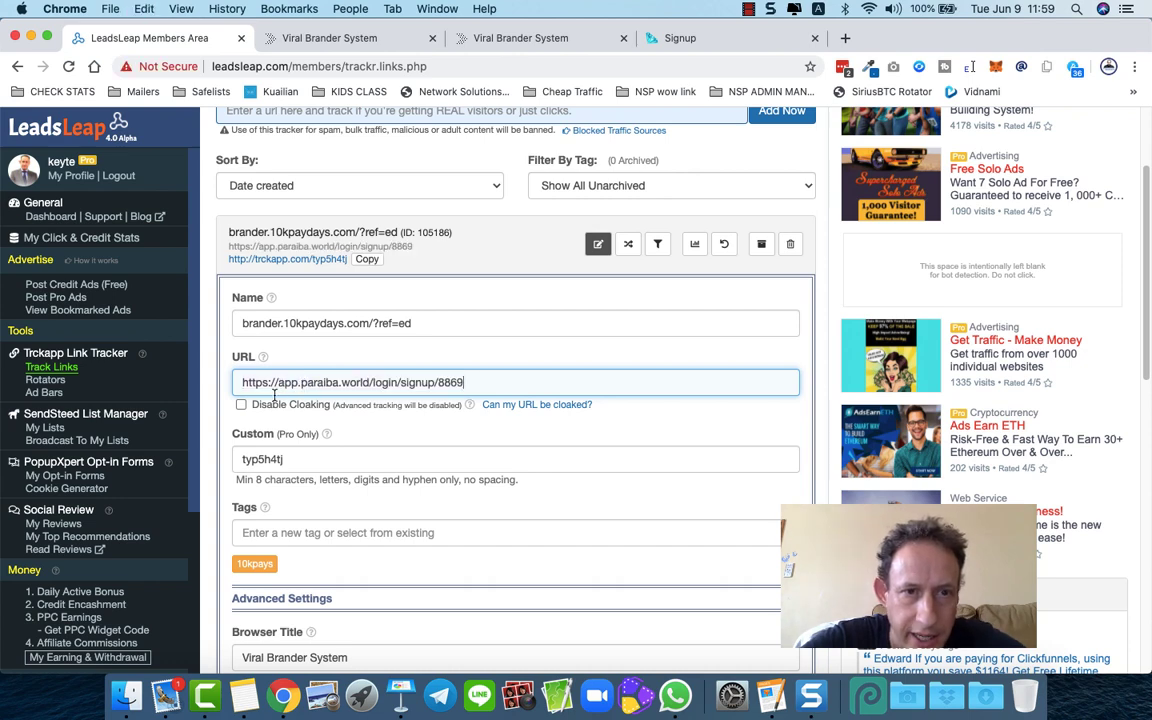
pyautogui.scroll(-5, 220, 406)
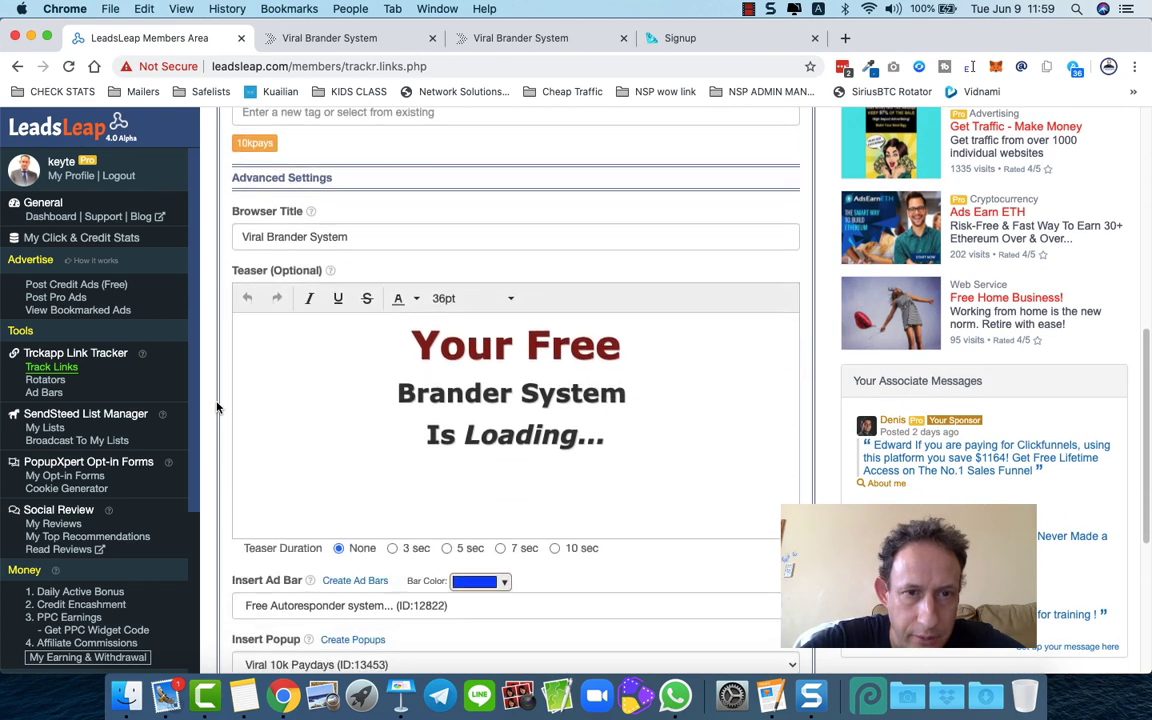
pyautogui.scroll(-3, 216, 406)
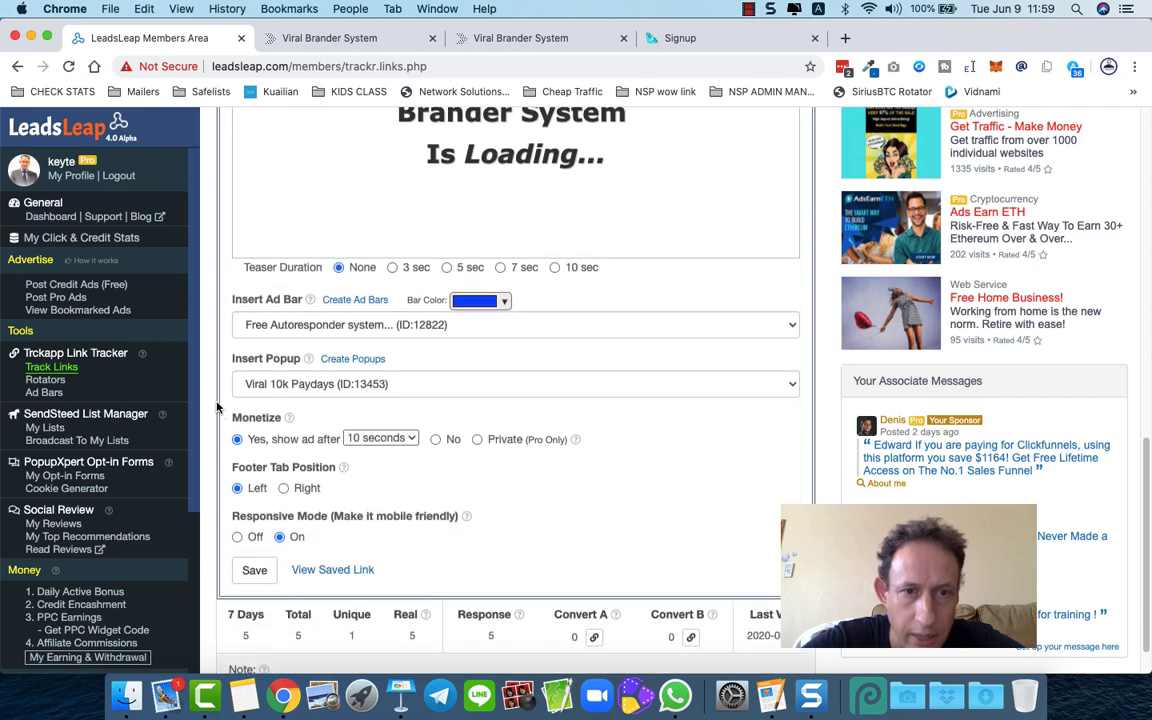
pyautogui.scroll(2, 216, 406)
pyautogui.scroll(-3, 216, 406)
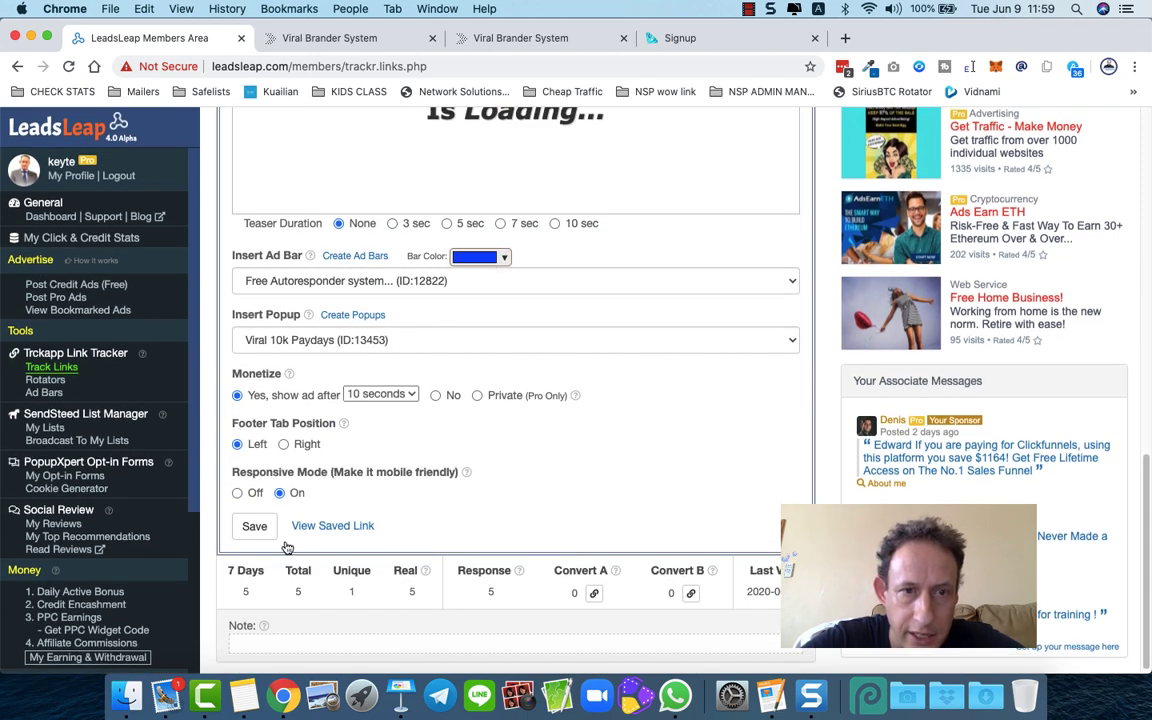
pyautogui.click(255, 527)
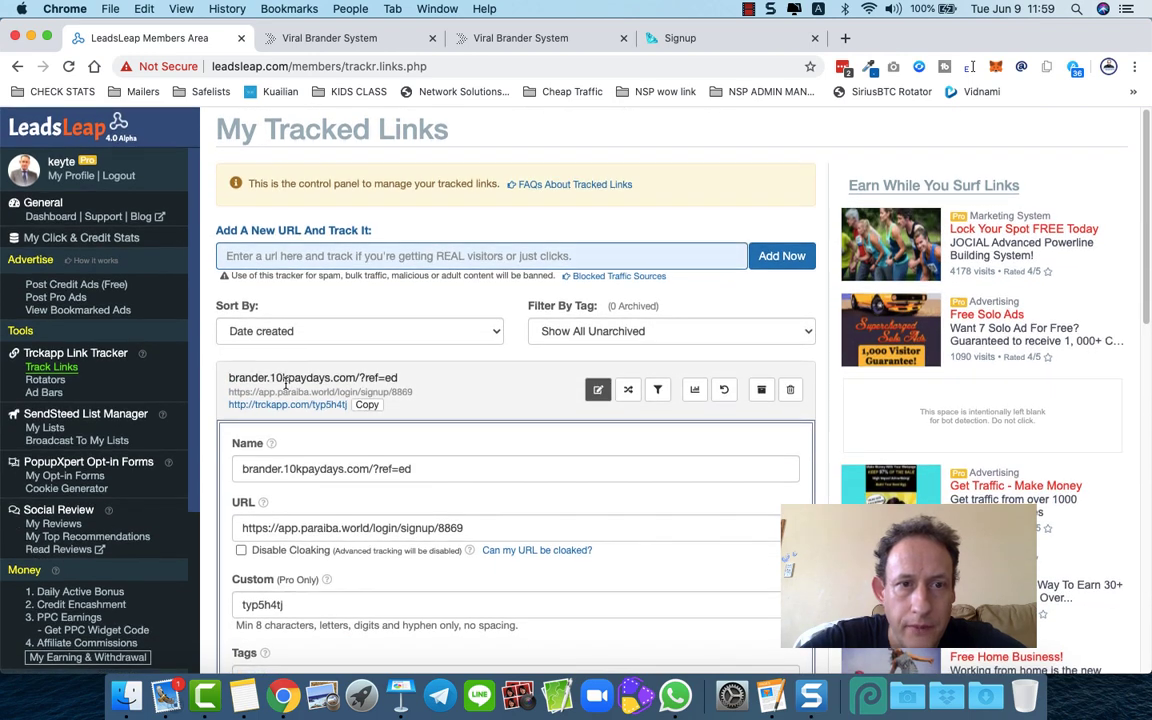
pyautogui.click(302, 405)
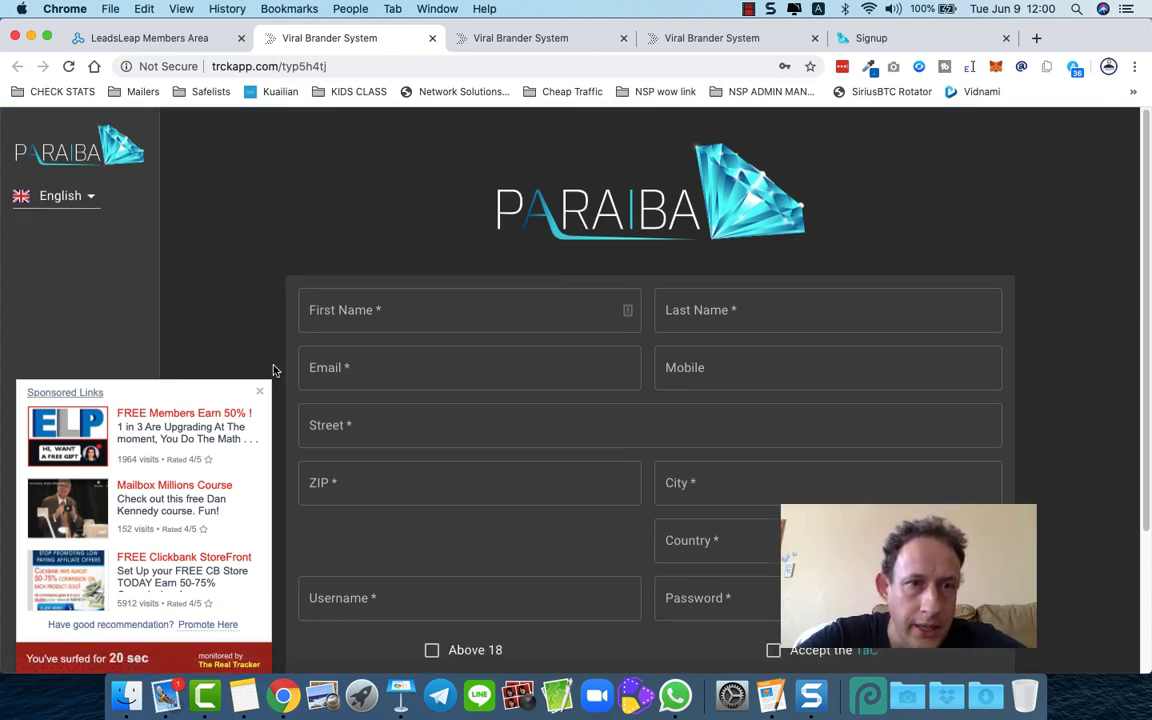
pyautogui.click(259, 391)
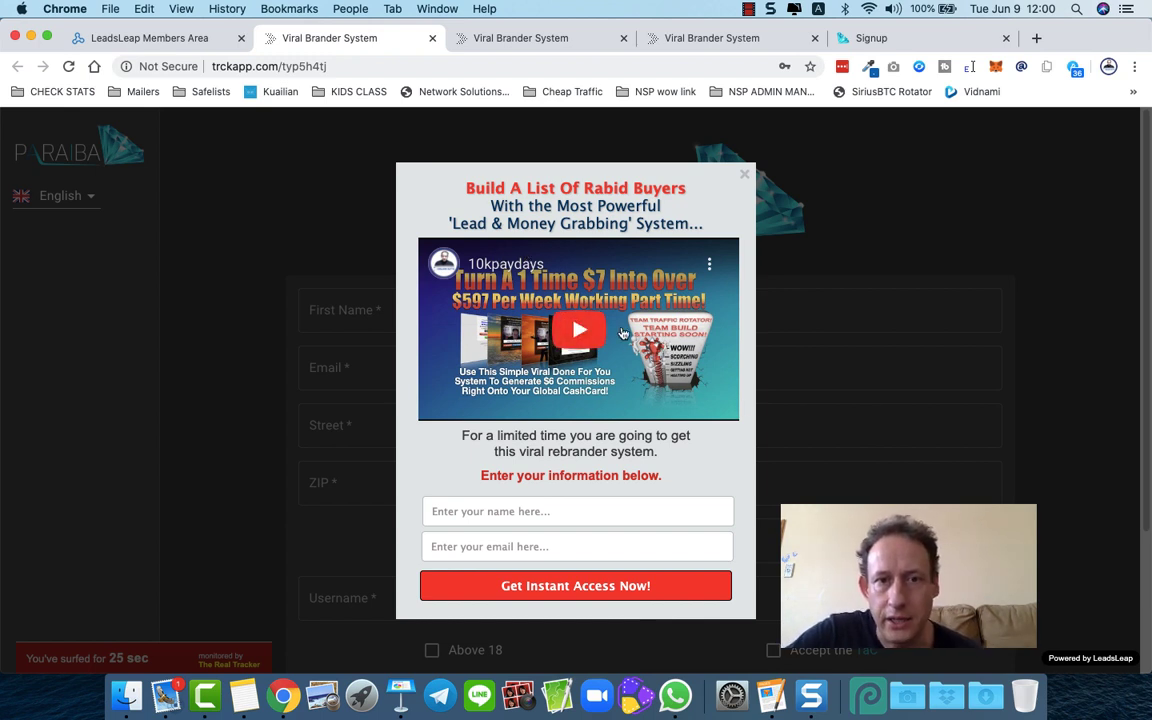
pyautogui.click(744, 175)
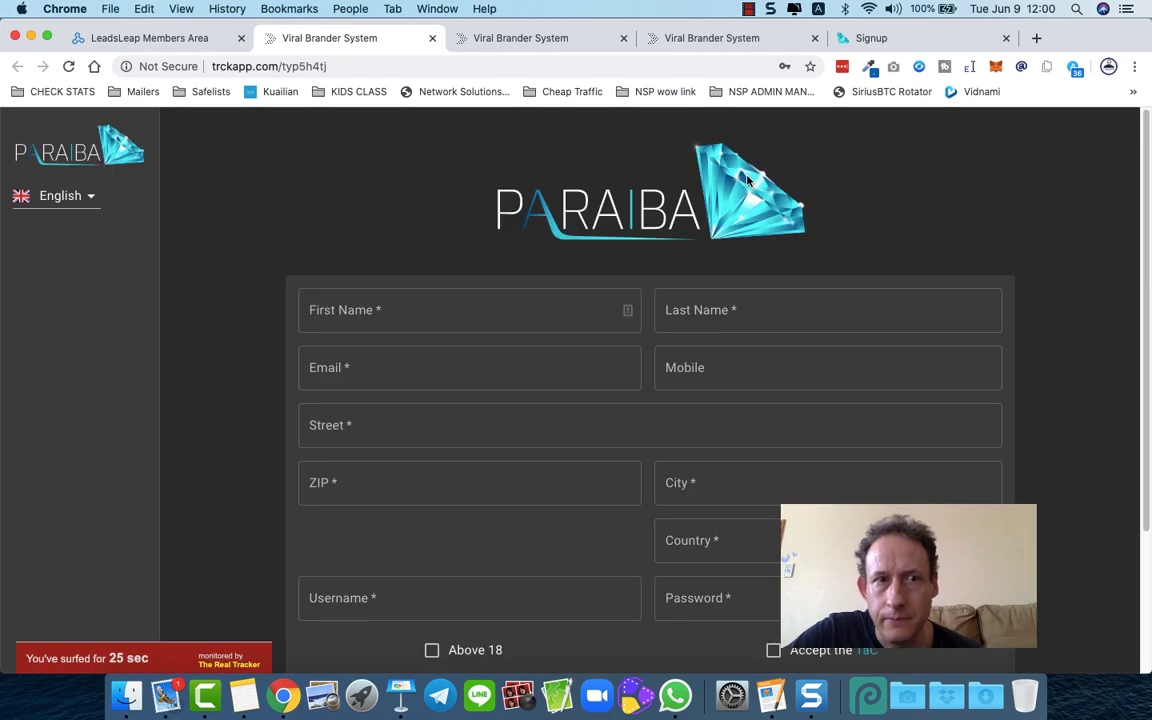
pyautogui.click(167, 38)
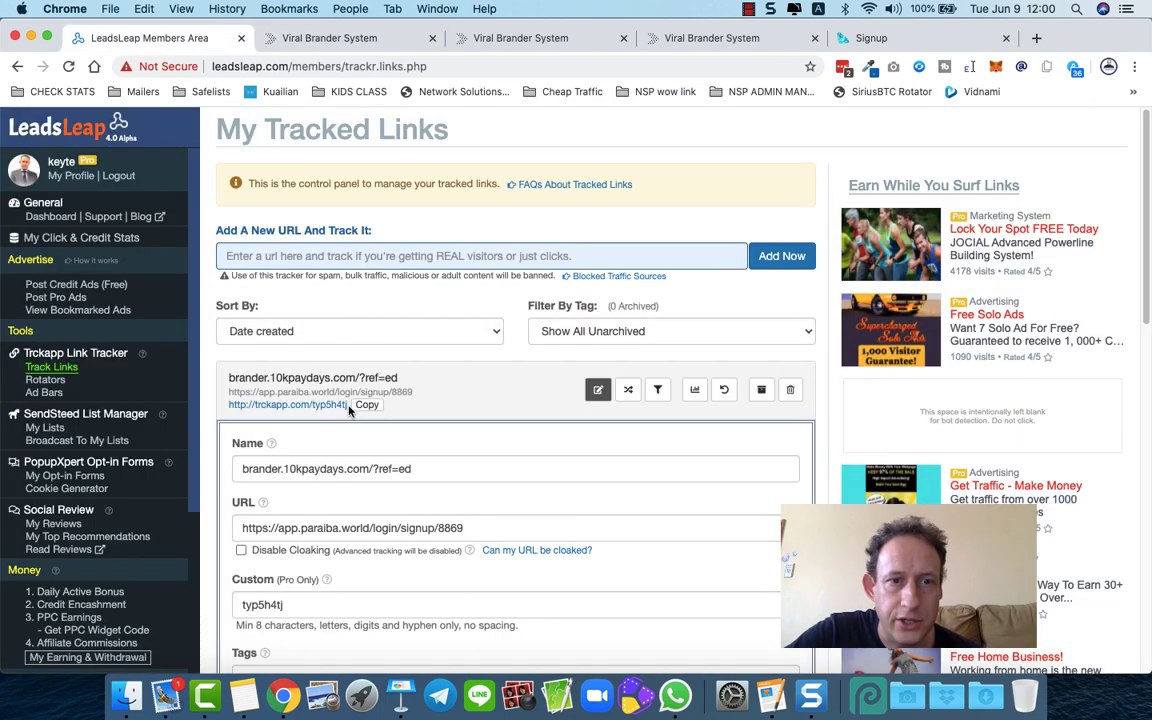
pyautogui.scroll(-2, 338, 494)
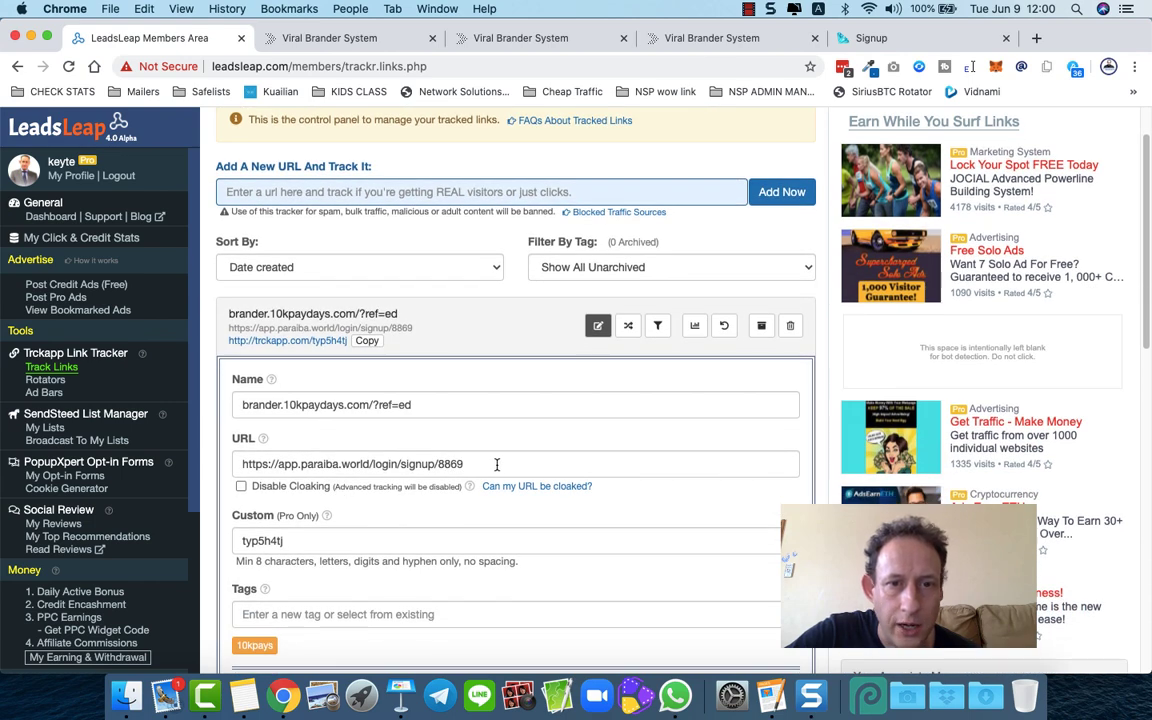
pyautogui.moveTo(494, 464); pyautogui.dragTo(224, 453)
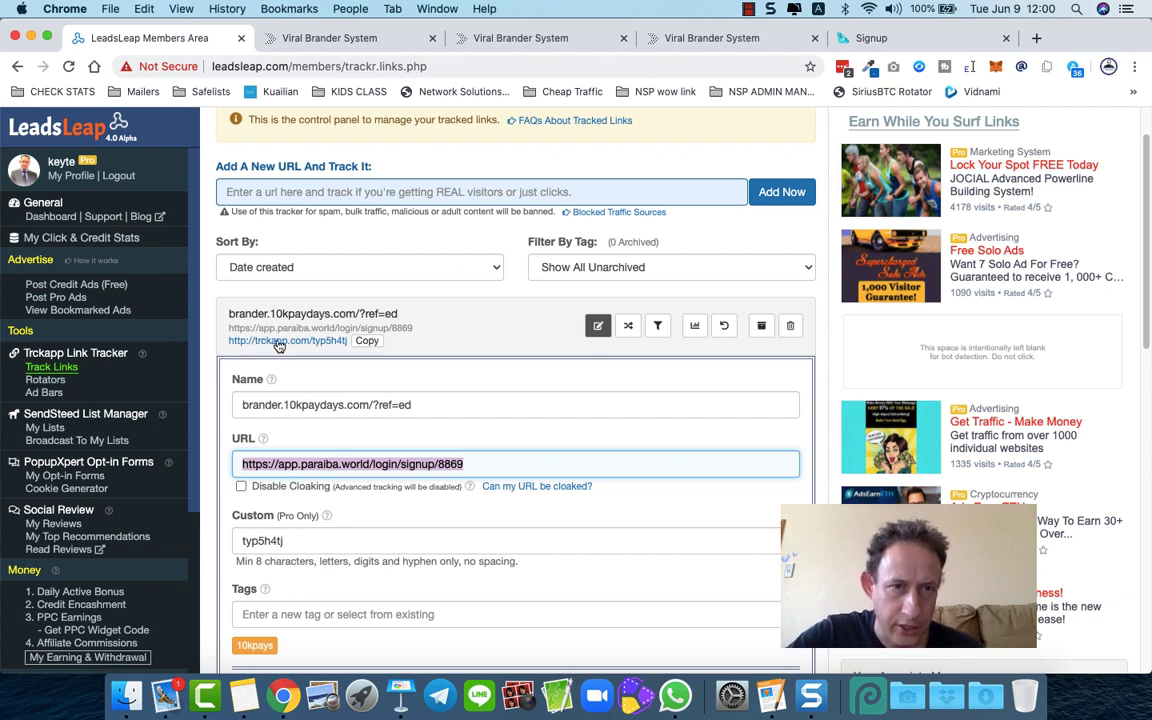
pyautogui.click(241, 463)
pyautogui.moveTo(241, 463); pyautogui.dragTo(494, 473)
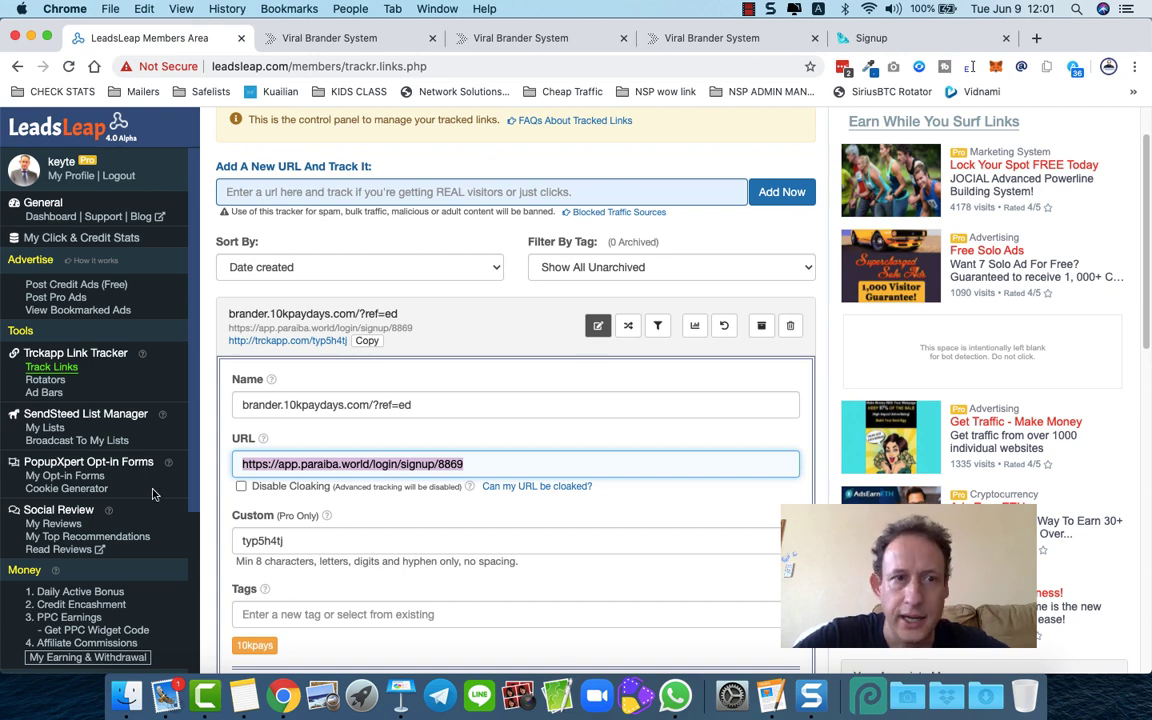
pyautogui.scroll(2, 205, 499)
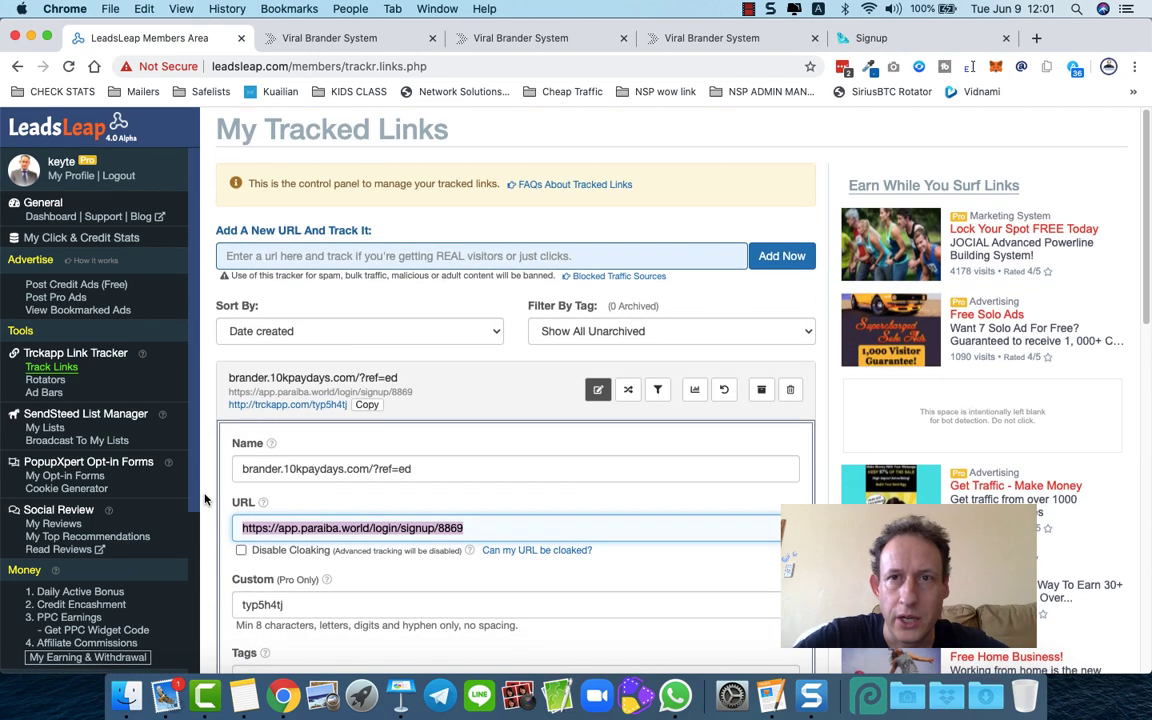